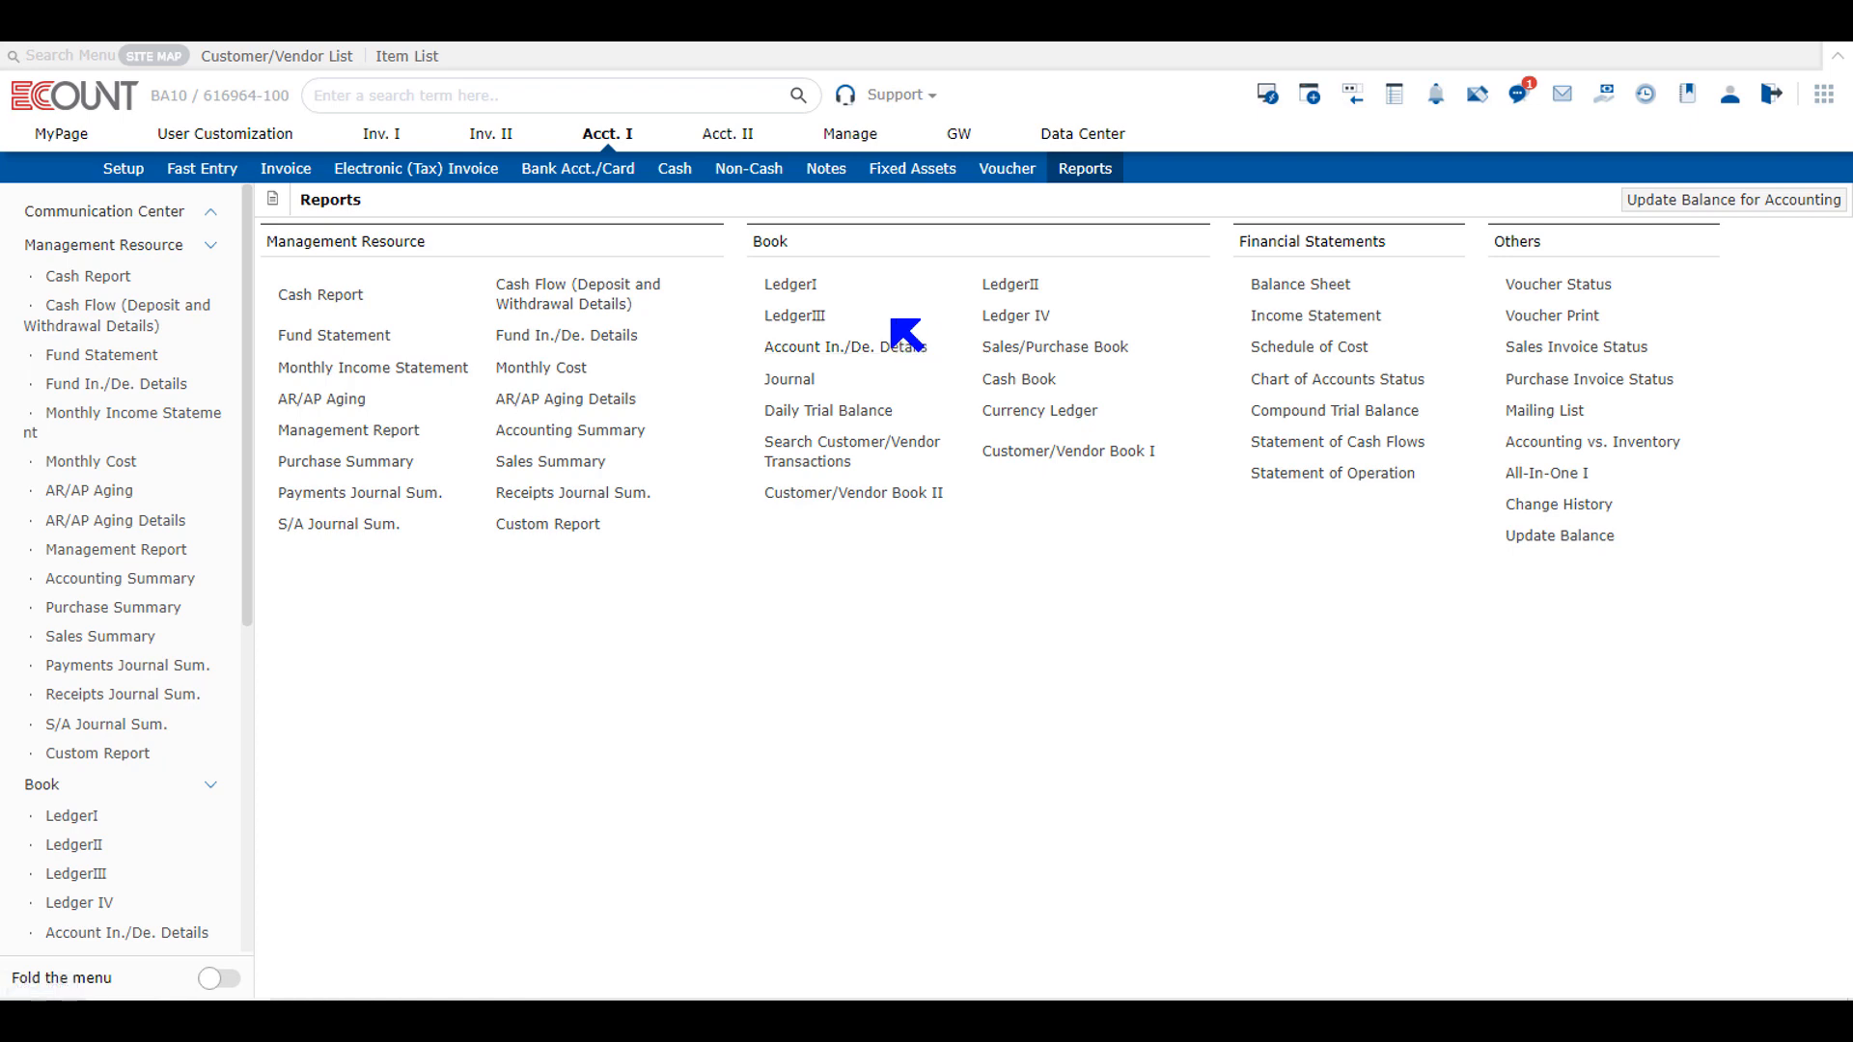
# Step: Run the LedgerI report by line for Accounts Payable, with the start month set to 11 for 11/01/2022 to 12/31/2022
pyautogui.click(805, 286)
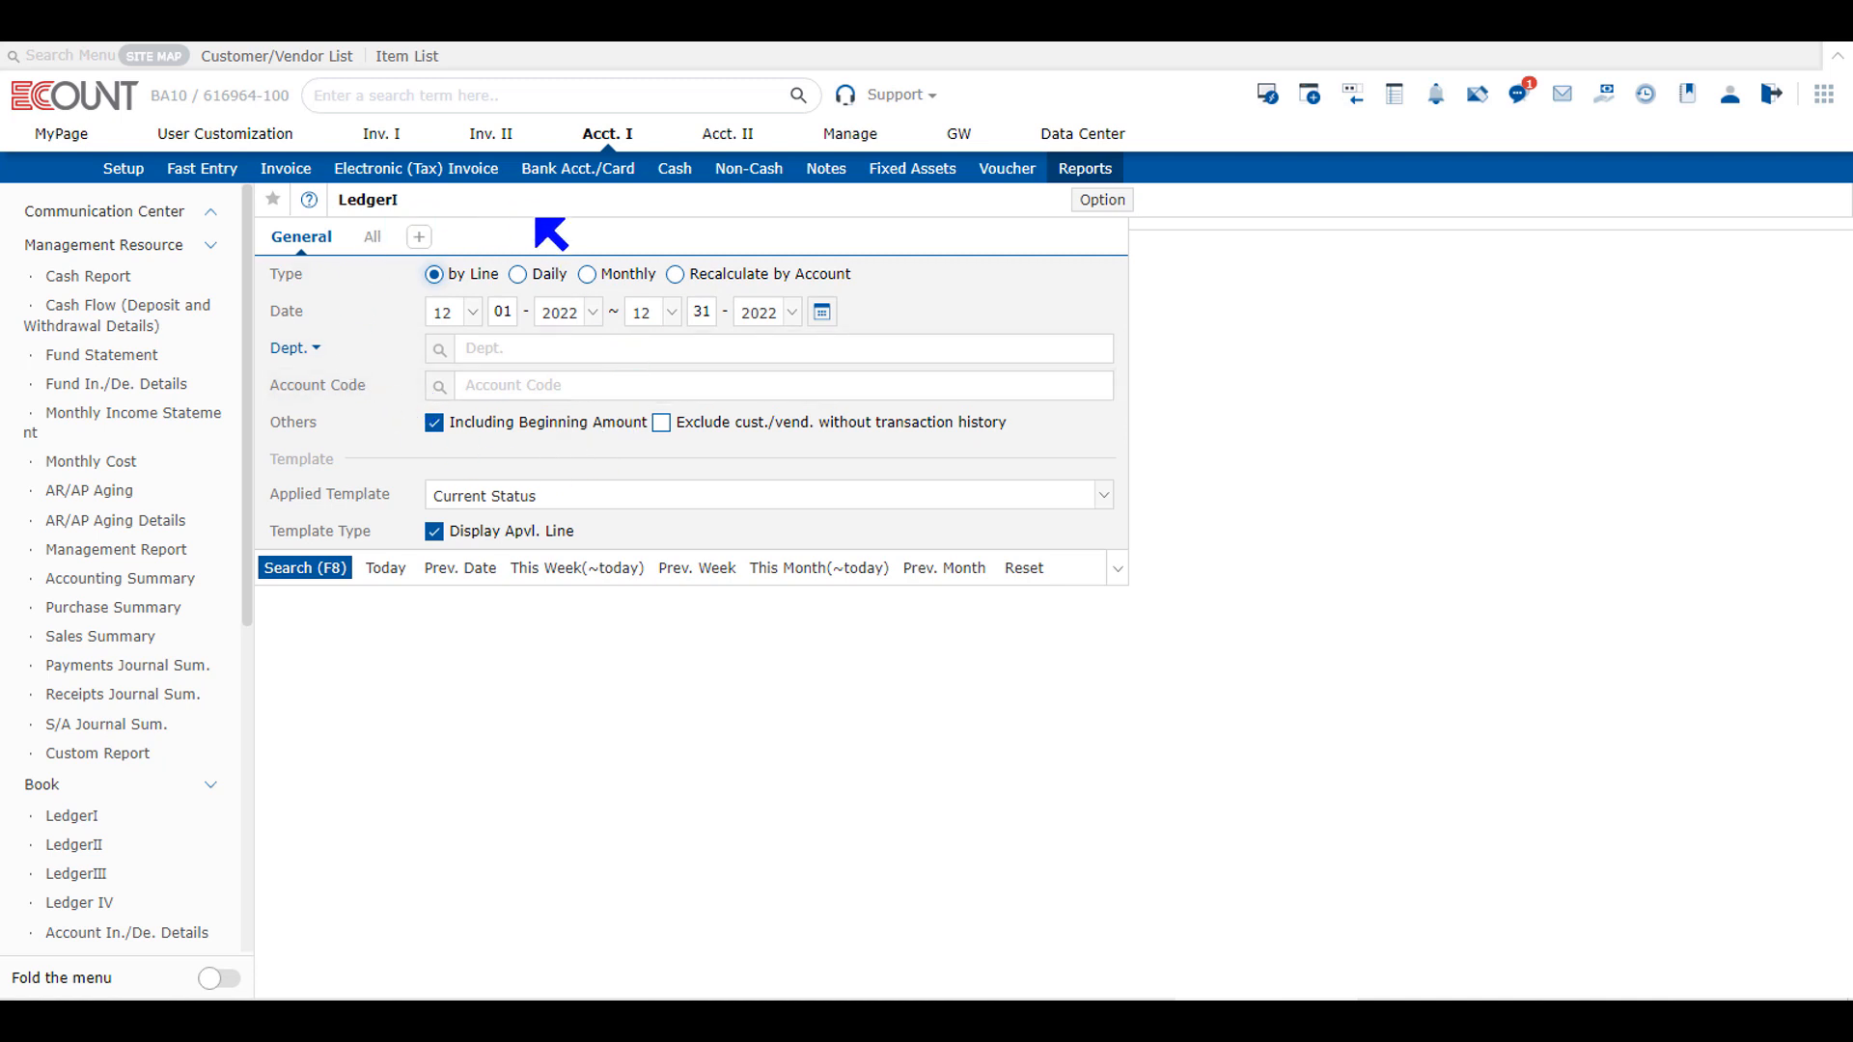
pyautogui.click(471, 313)
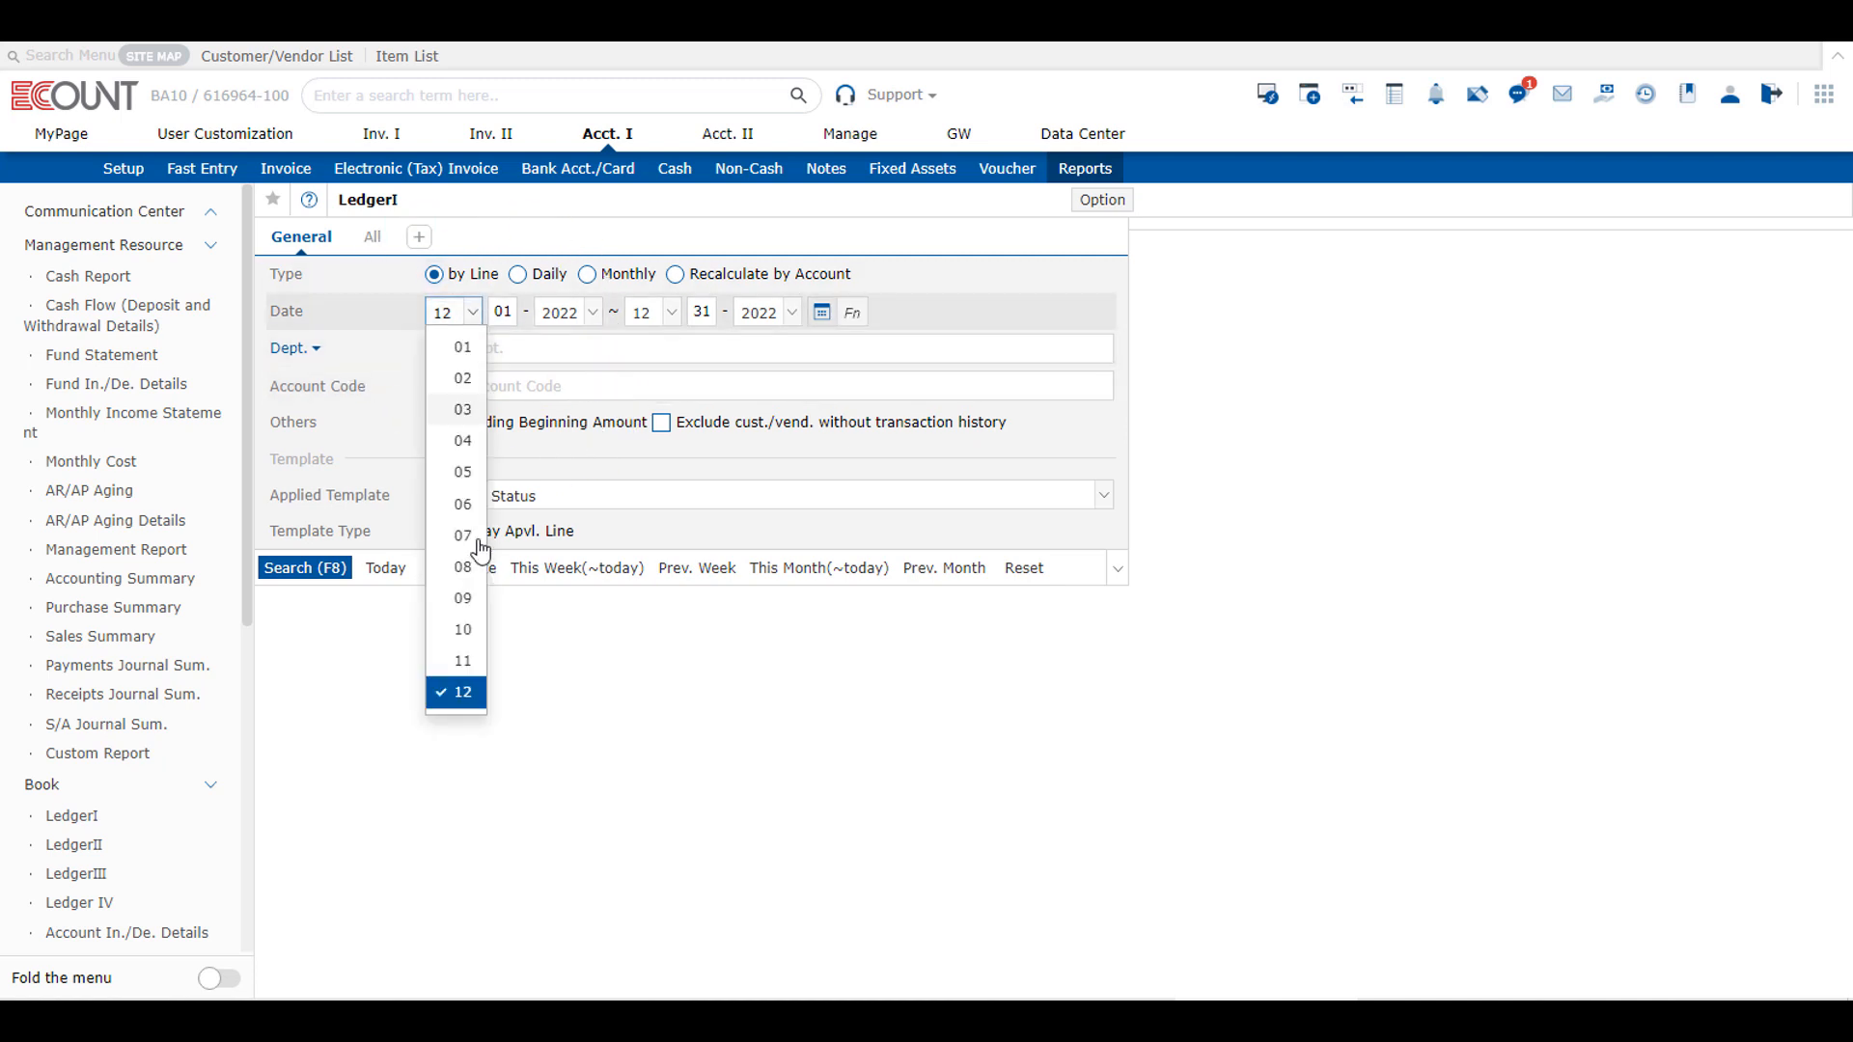
pyautogui.click(461, 662)
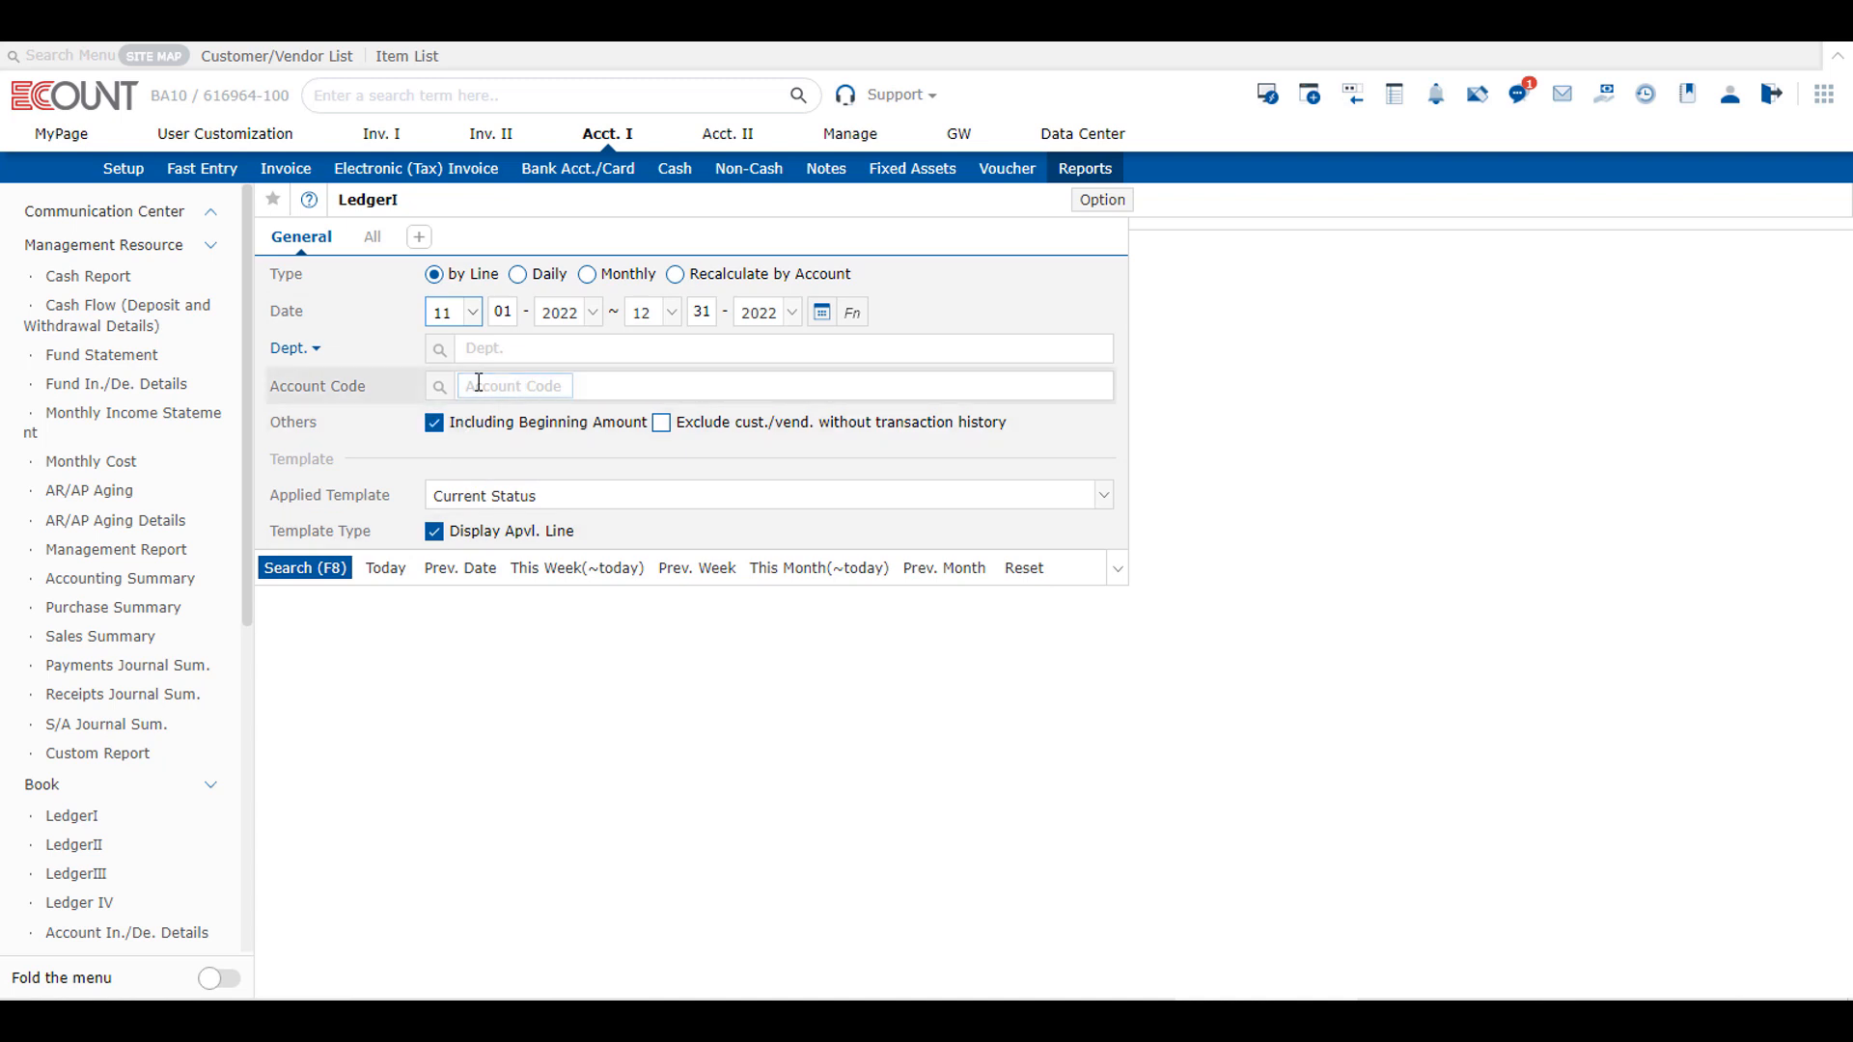
pyautogui.click(510, 378)
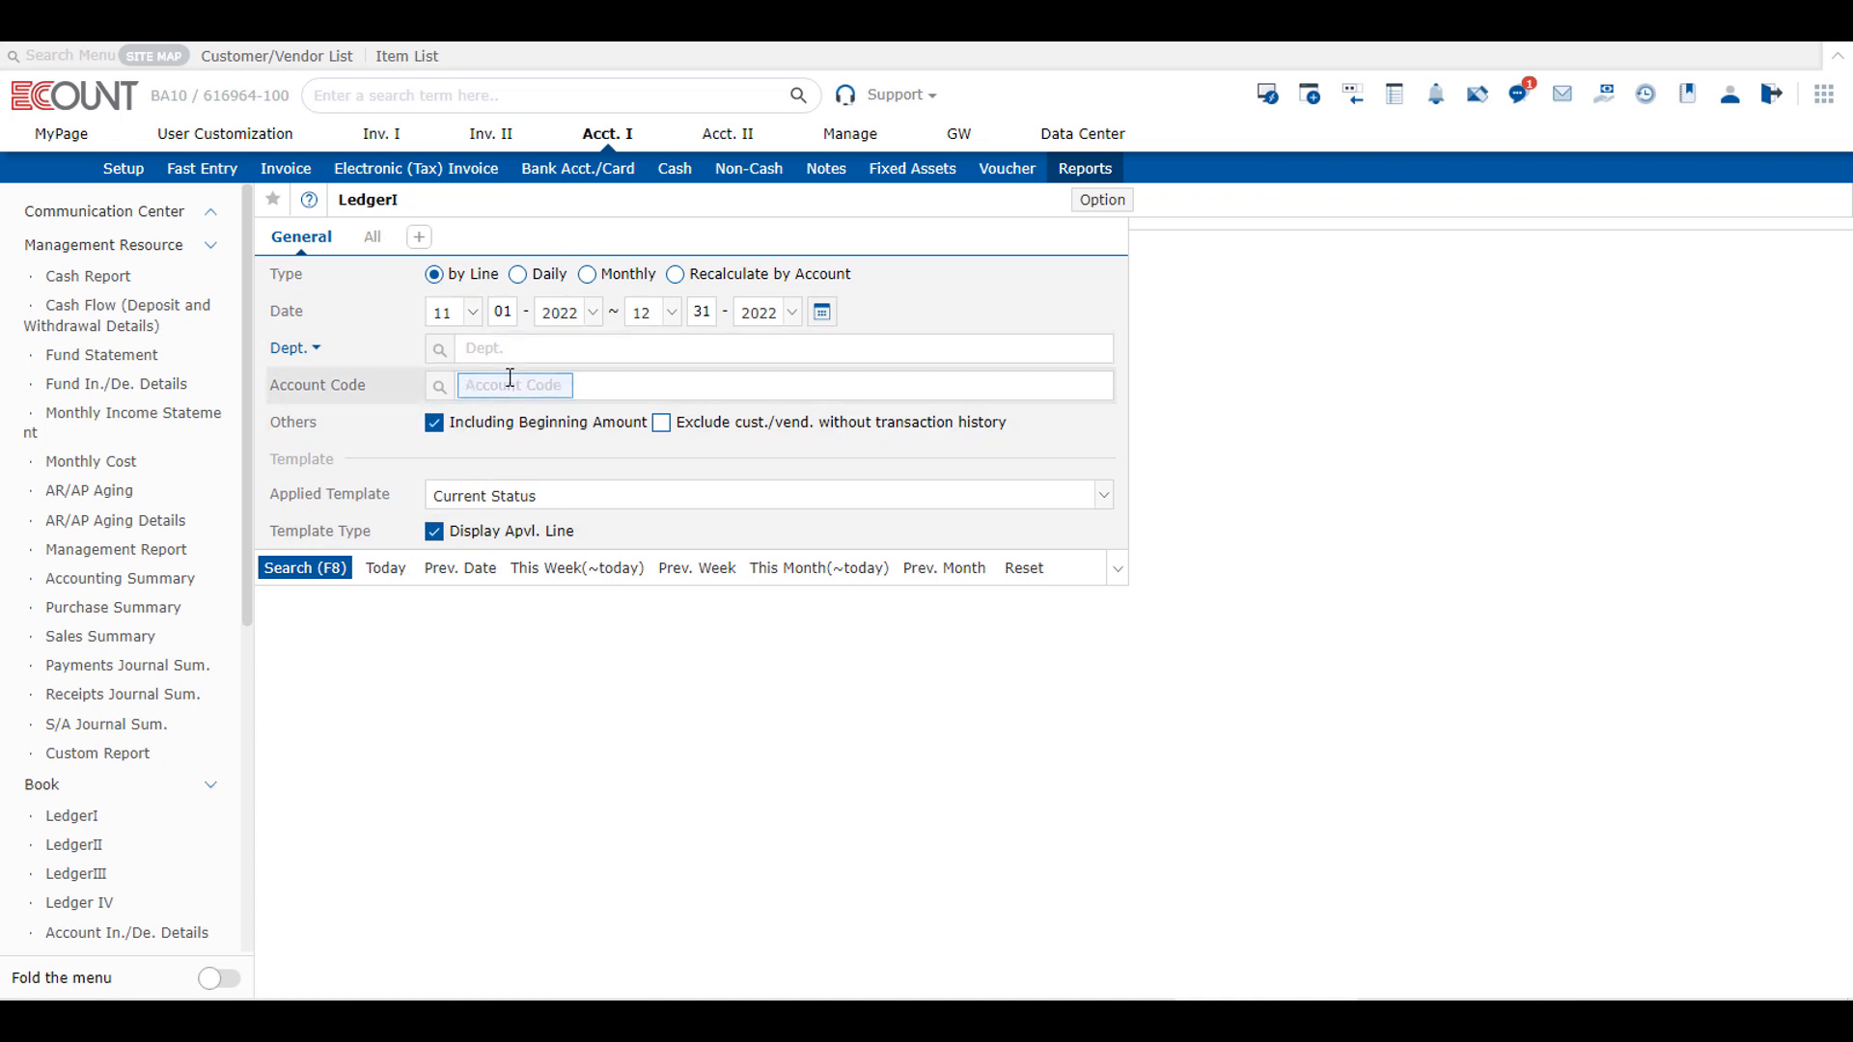
pyautogui.write('2519')
pyautogui.press('Return')
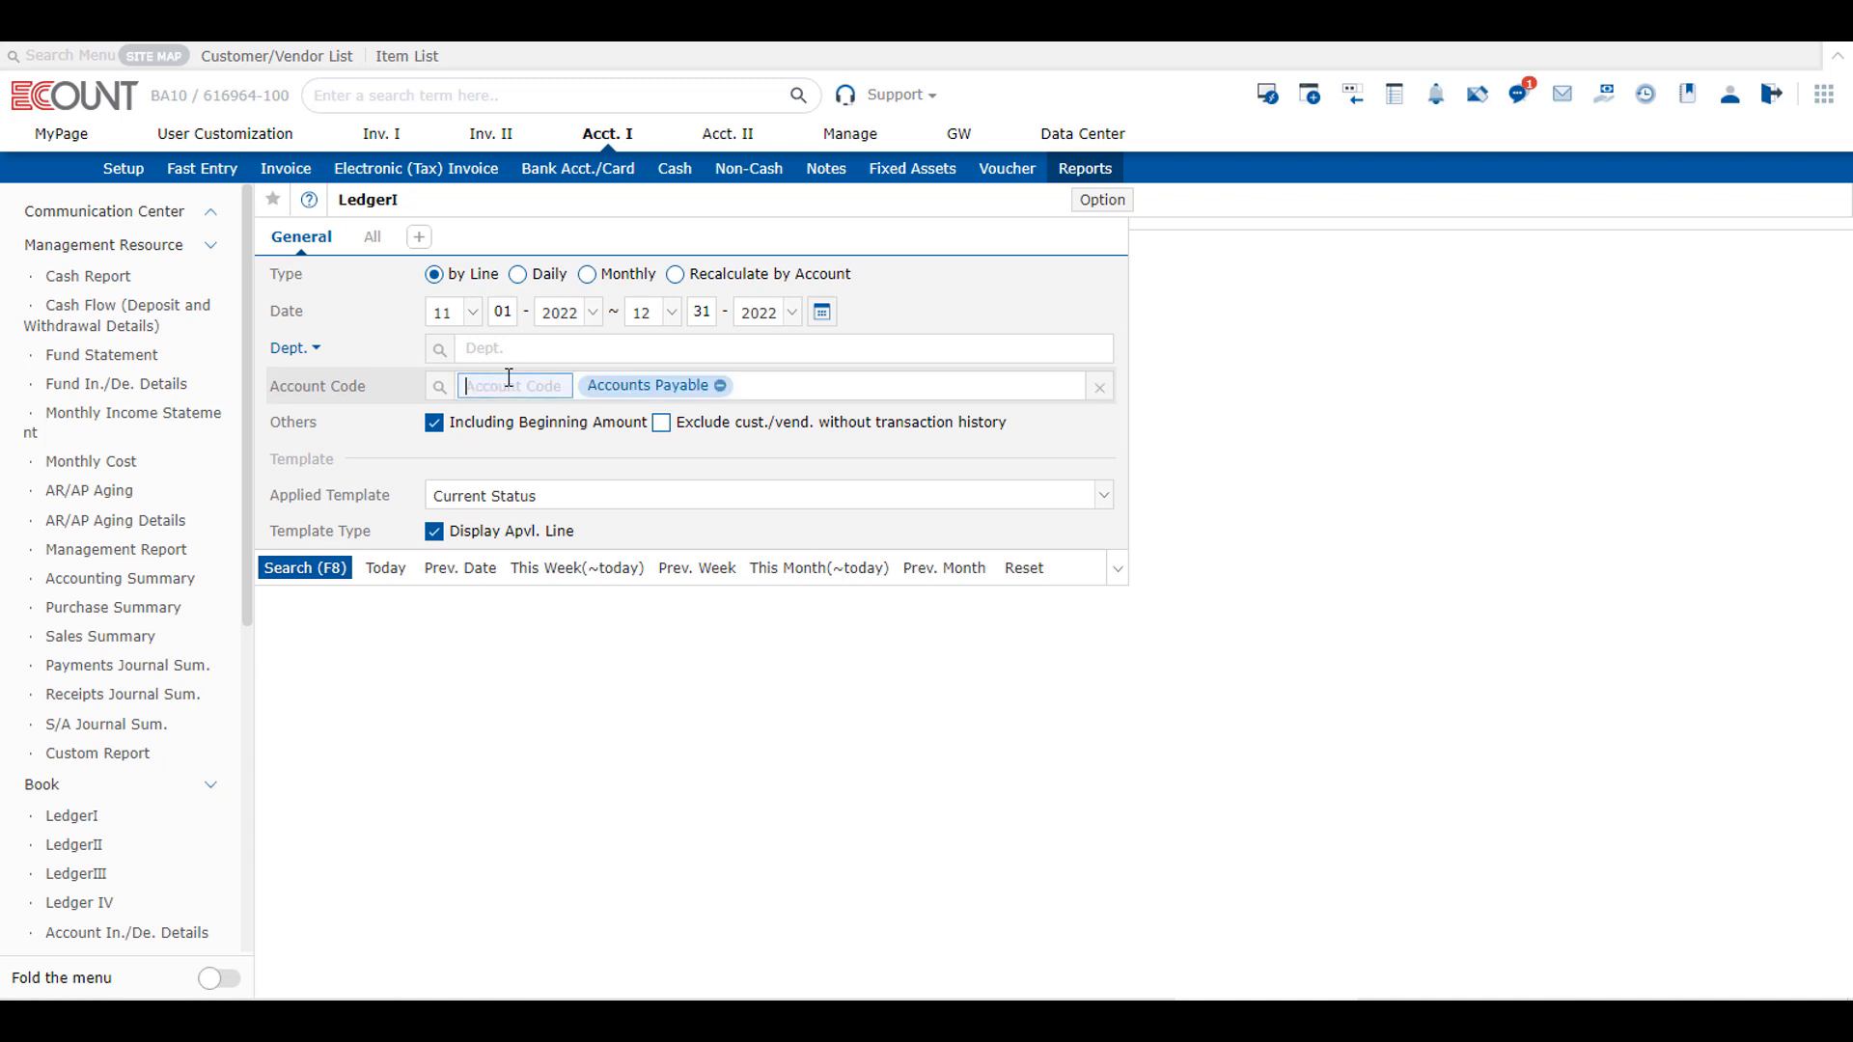
pyautogui.click(292, 571)
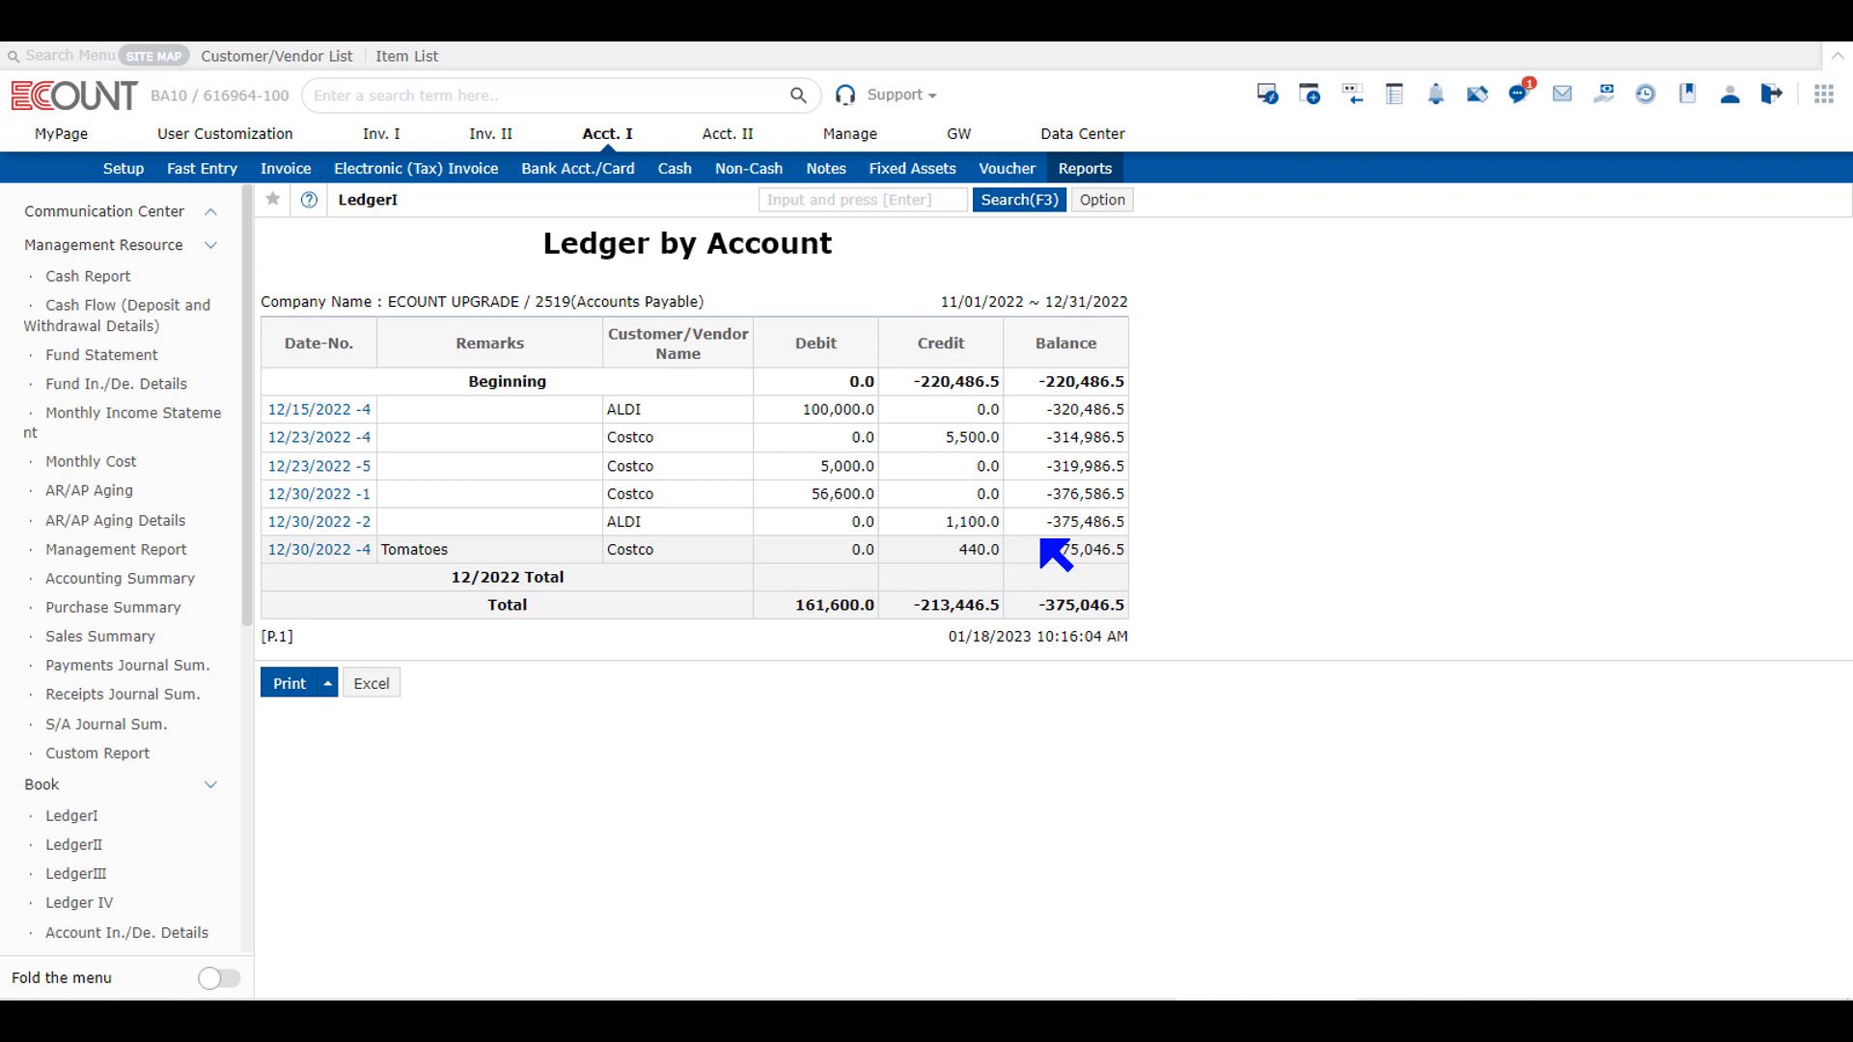
# Step: Reopen the LedgerI search conditions, inspect the date calendar and the extra department filters, and rerun the same search
pyautogui.click(1002, 204)
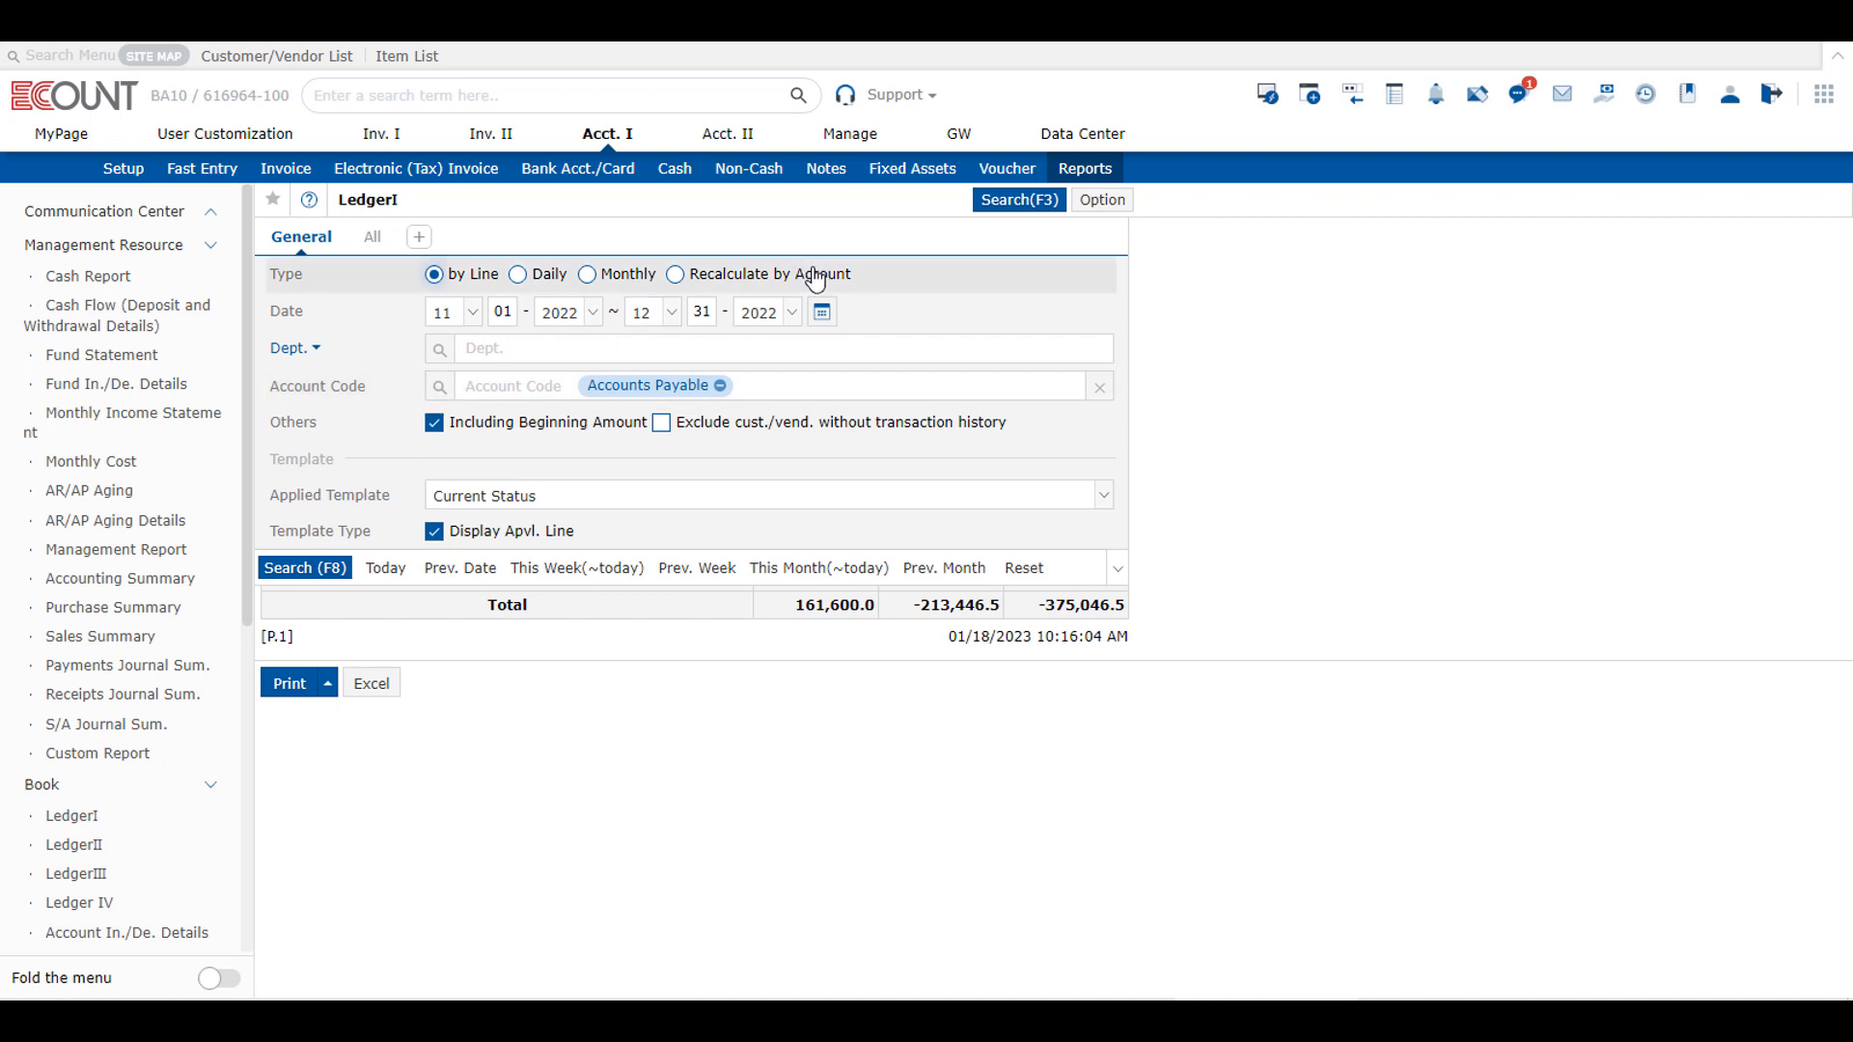
pyautogui.click(823, 317)
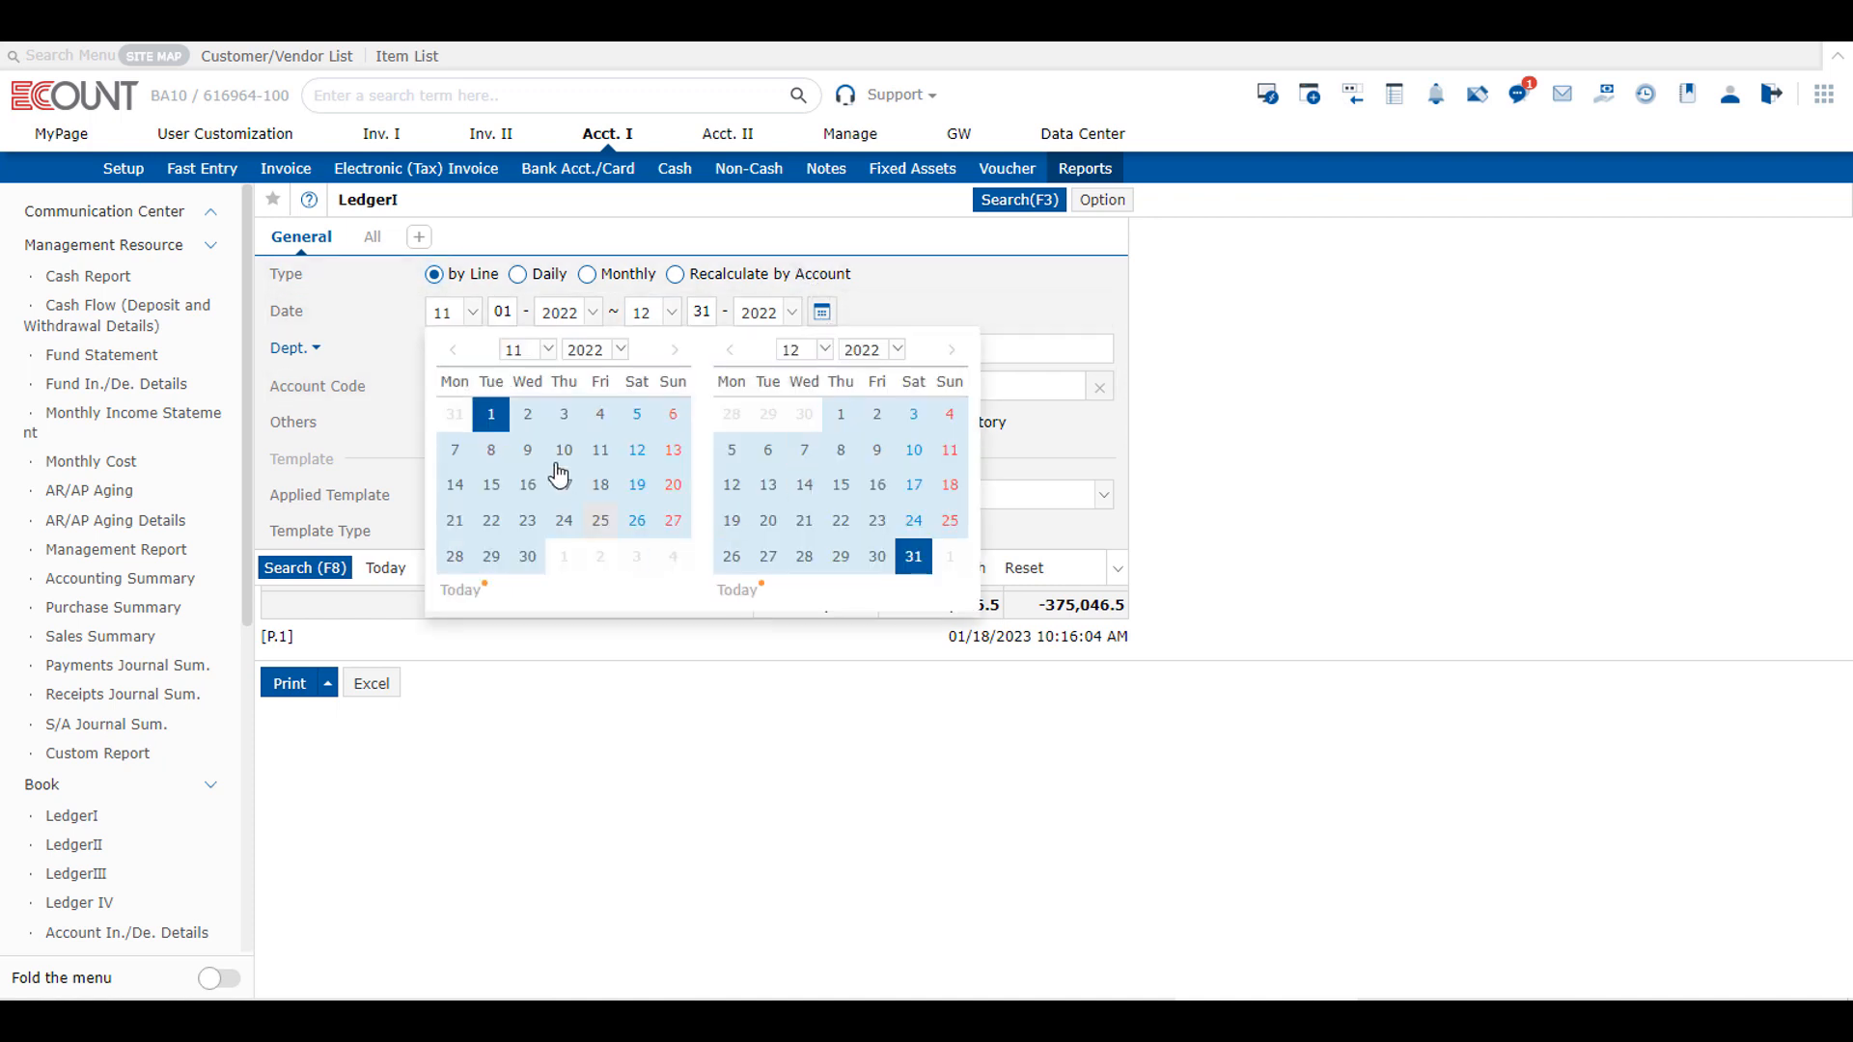
pyautogui.click(379, 374)
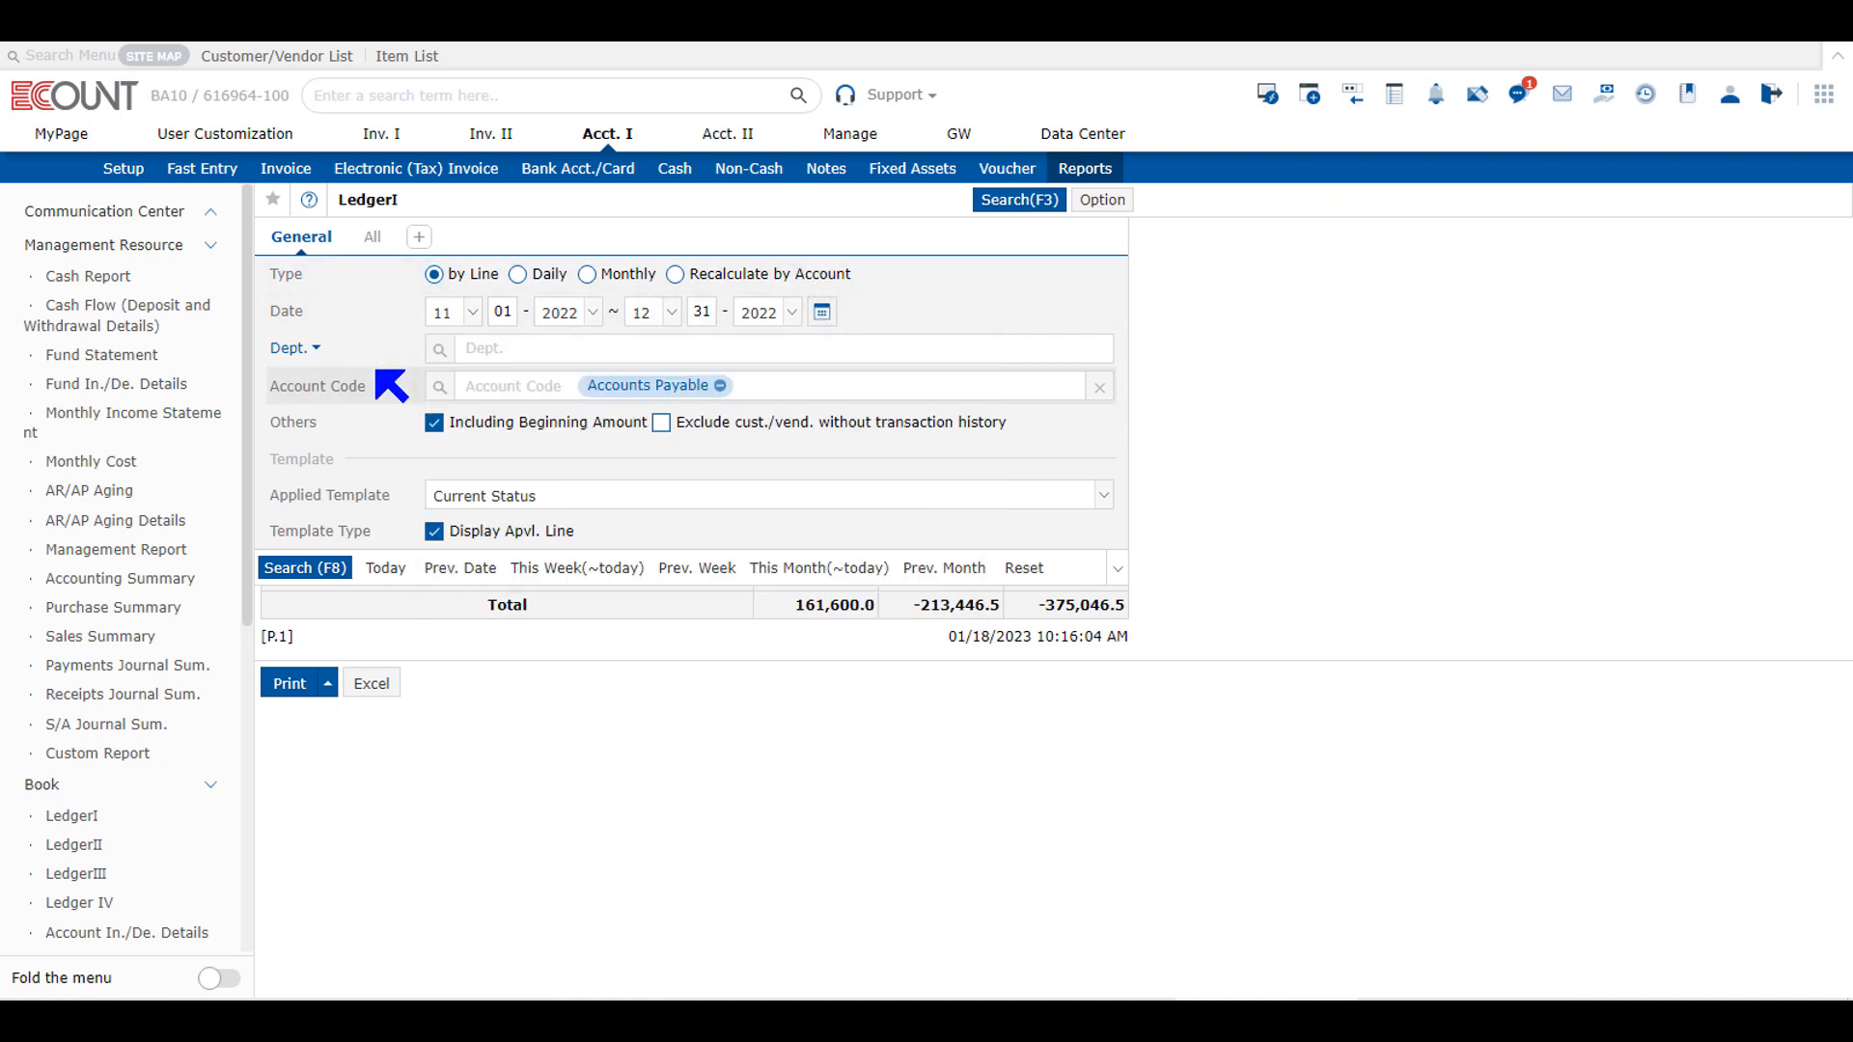
pyautogui.click(325, 349)
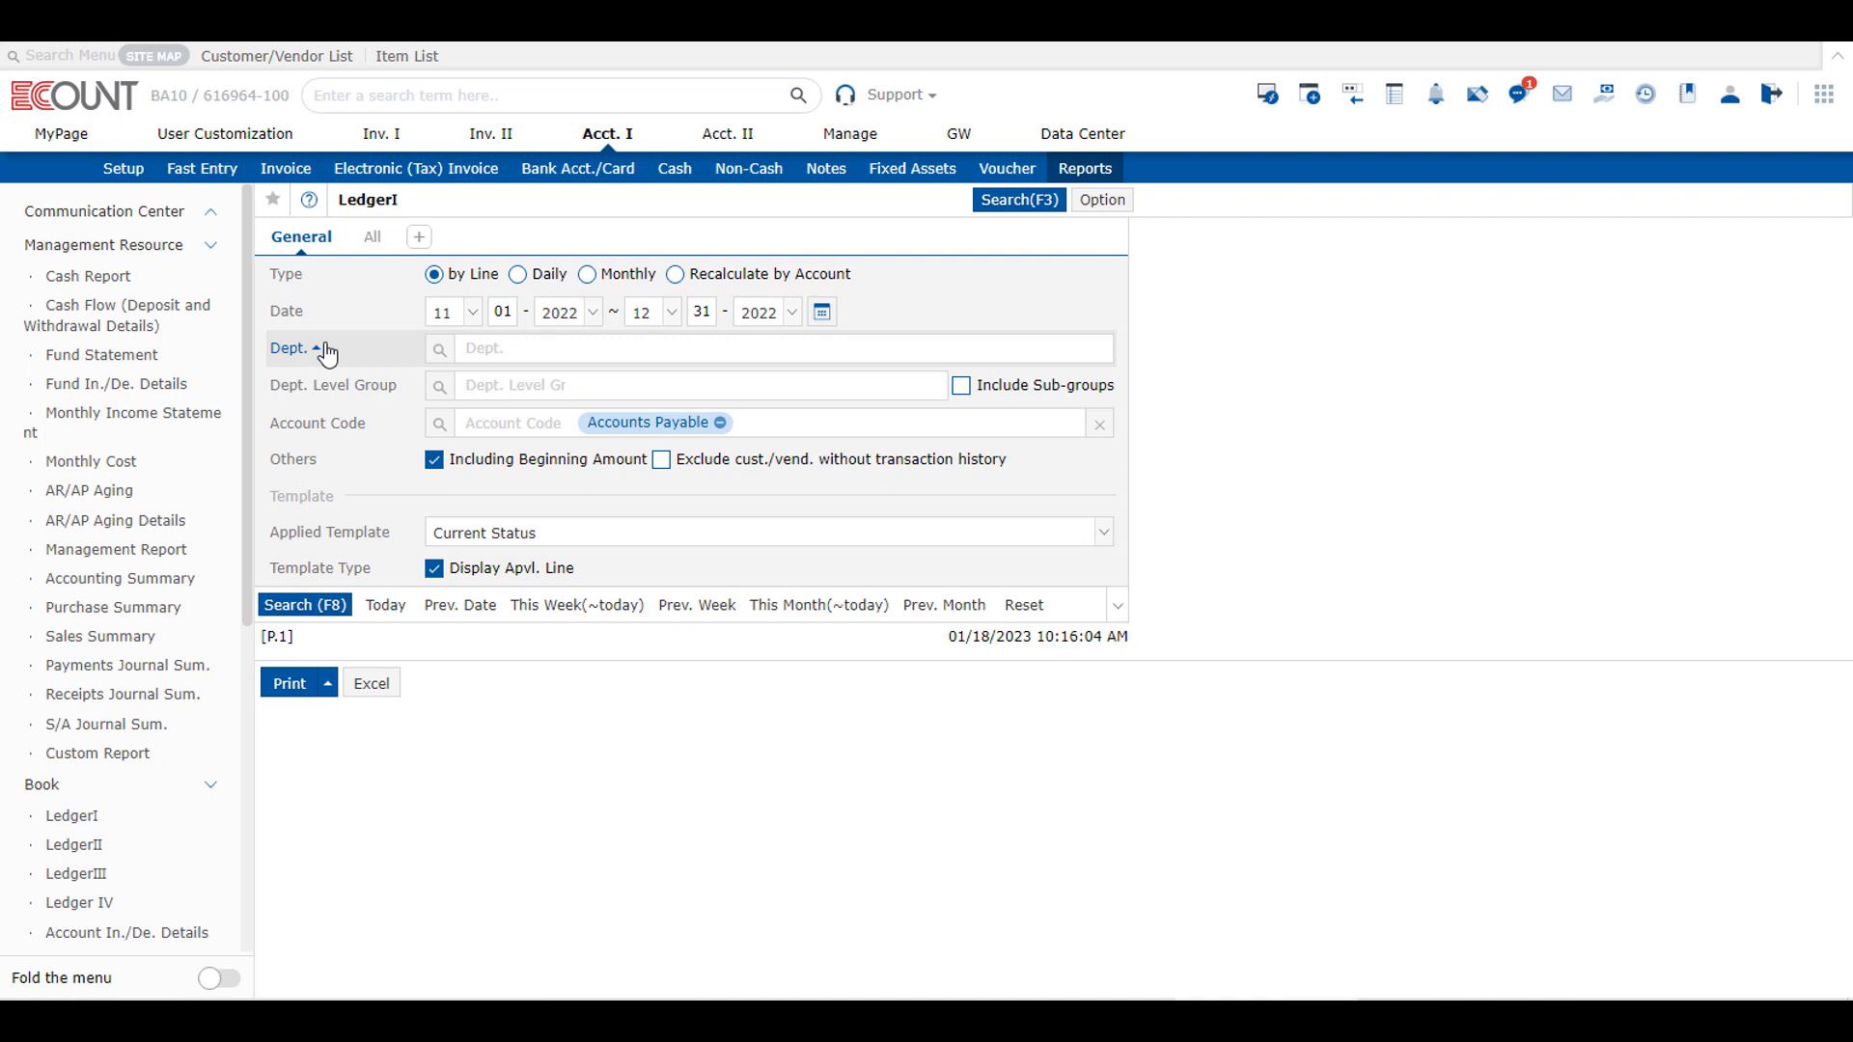
pyautogui.click(326, 349)
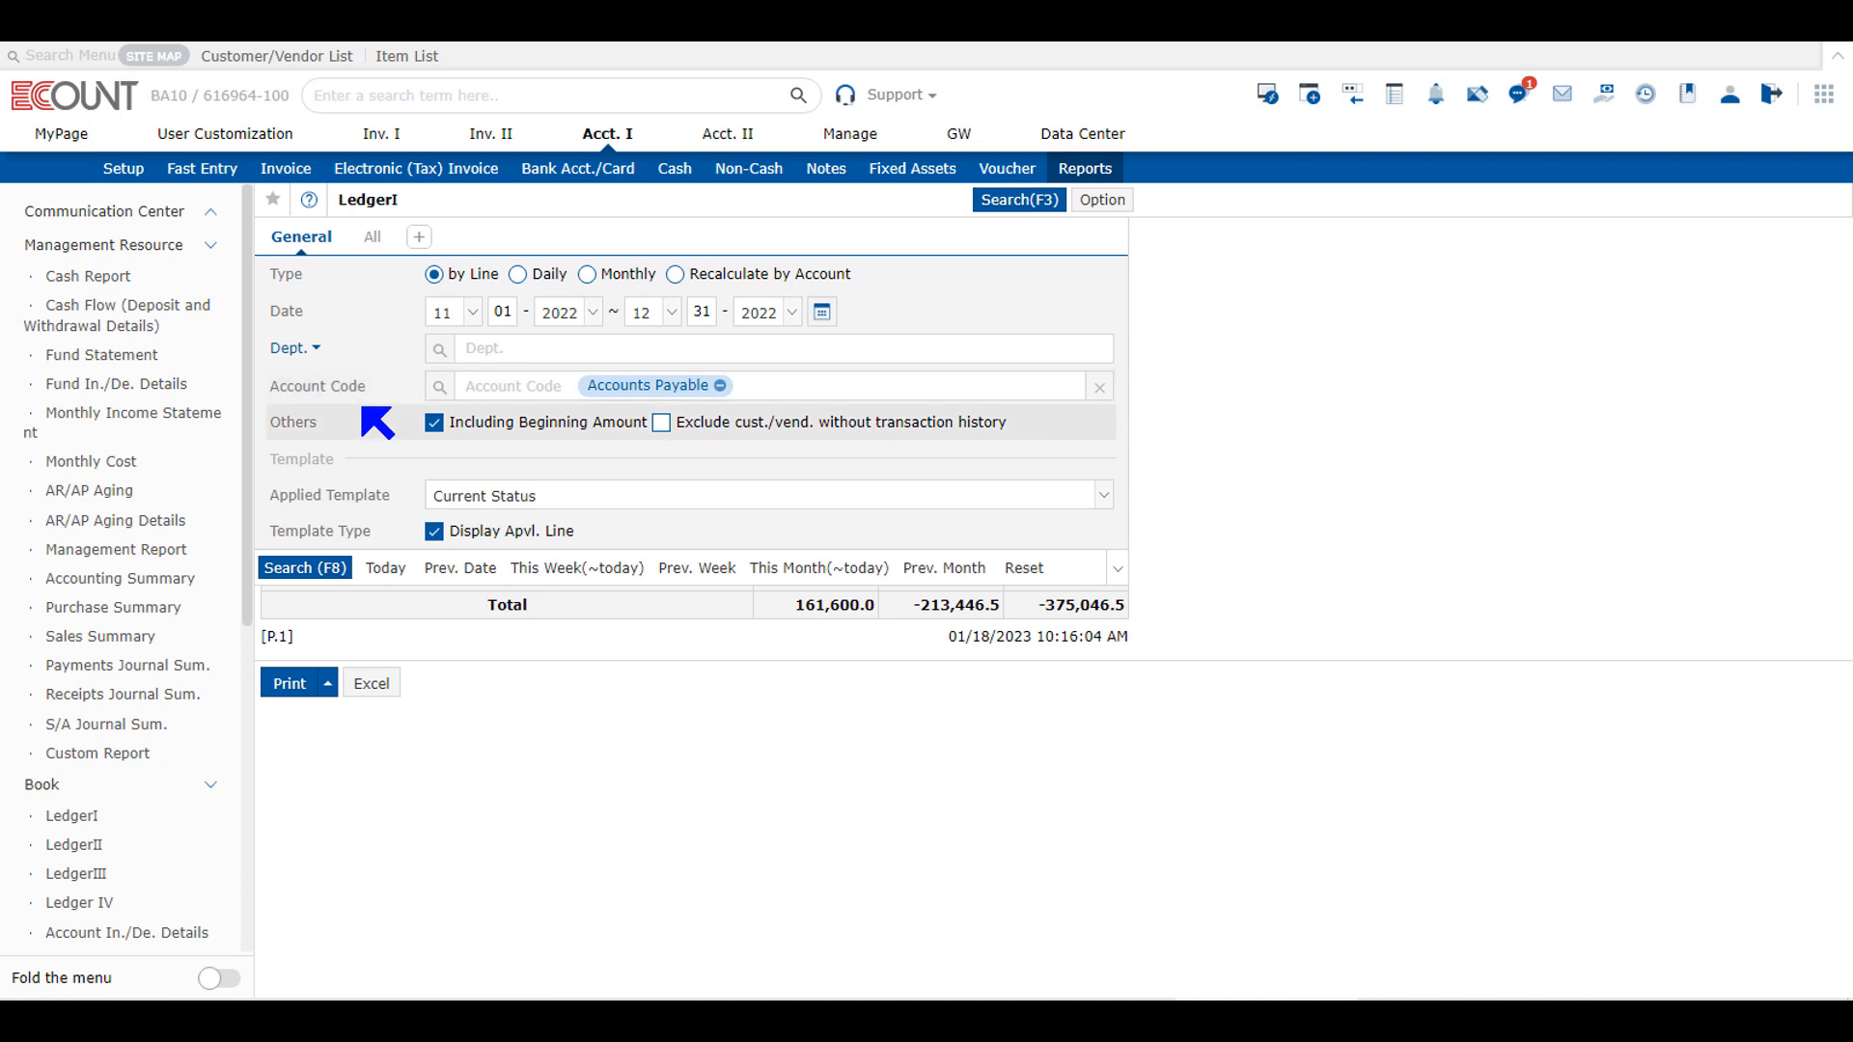
pyautogui.click(336, 568)
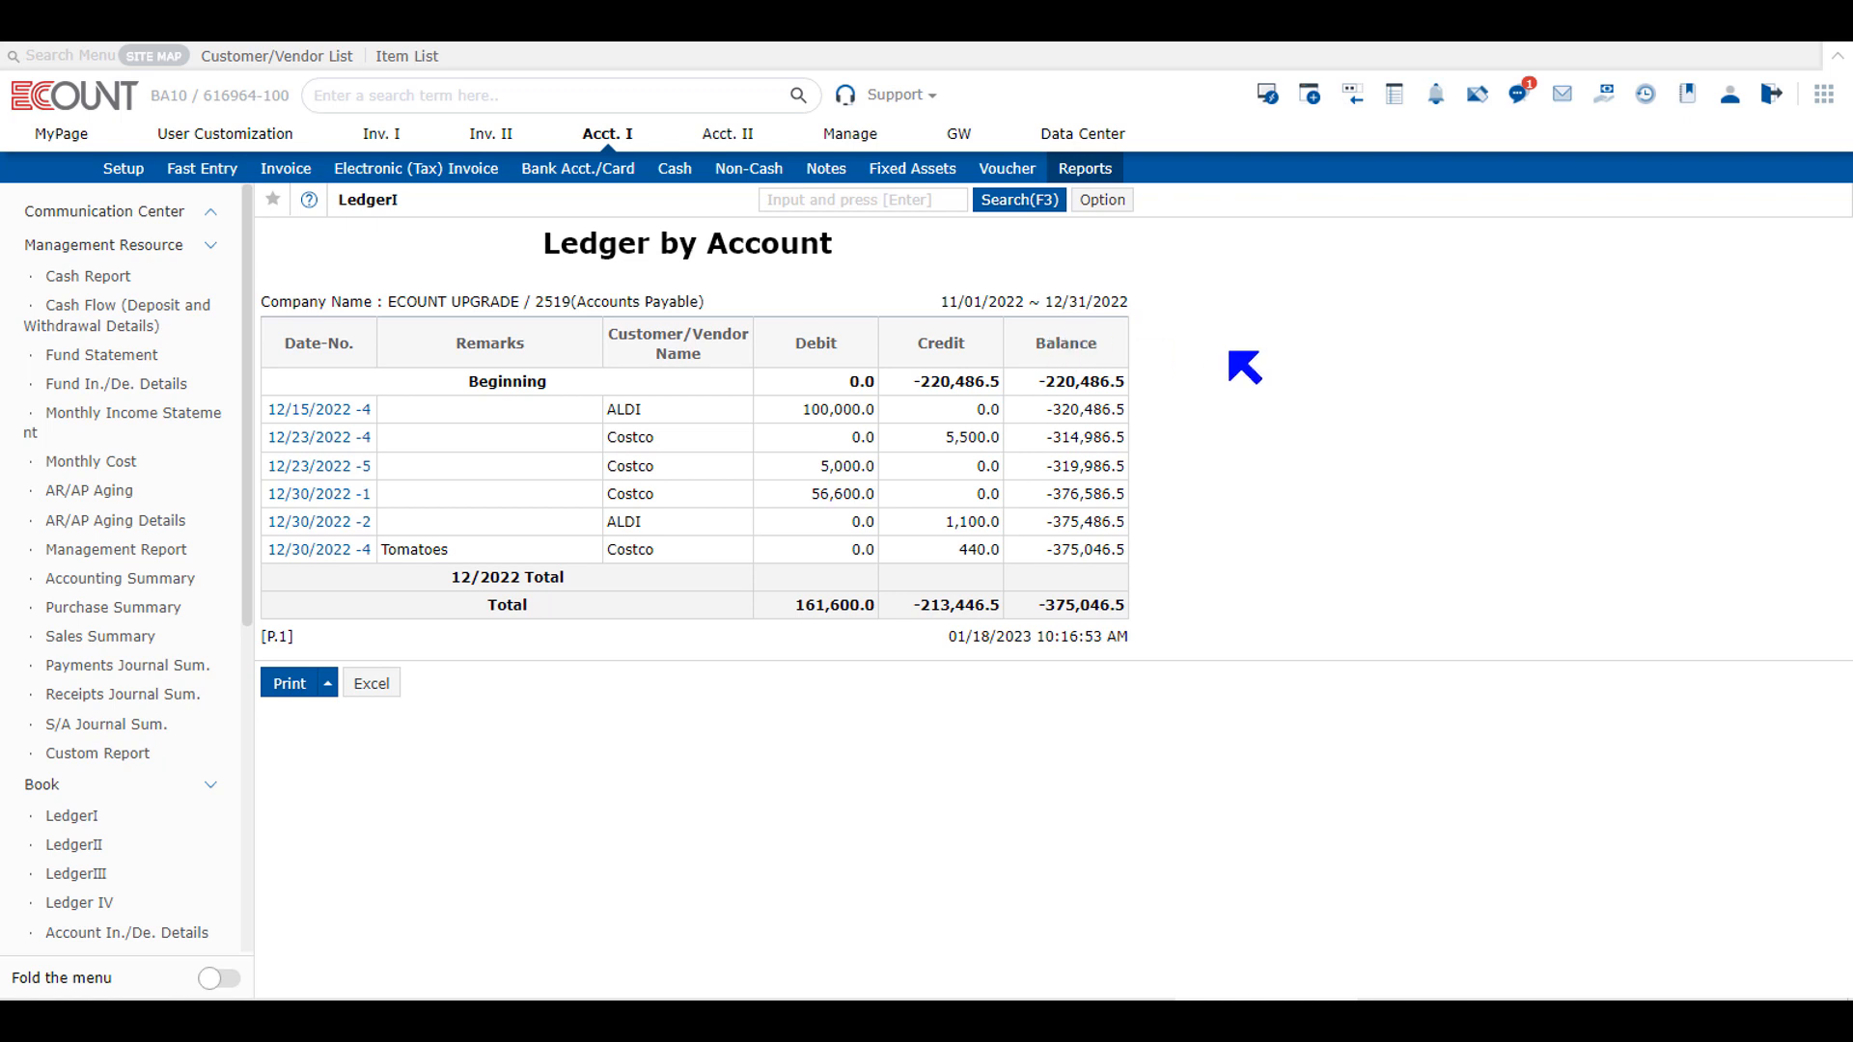
# Step: Add Accounts Receivable (1089) to the LedgerI account filter, rerun the search and review both accounts' ledgers
pyautogui.click(1012, 215)
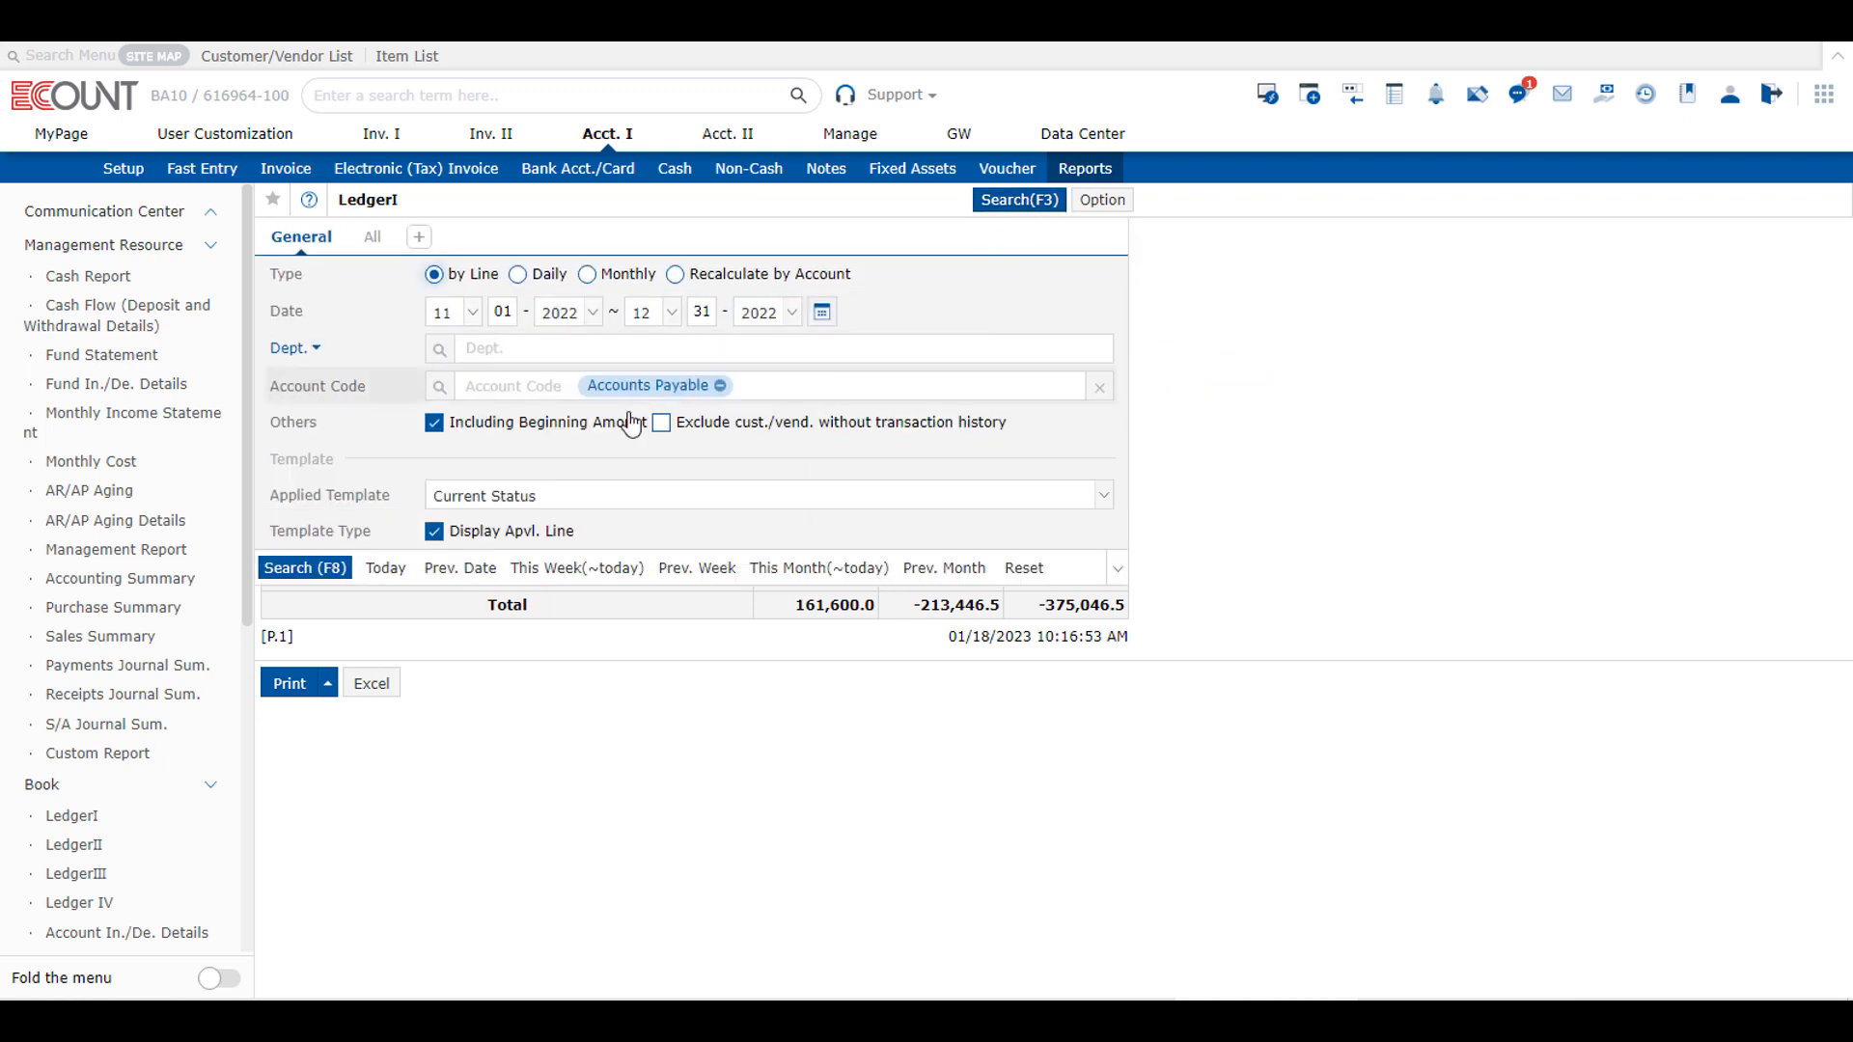
pyautogui.write('1088')
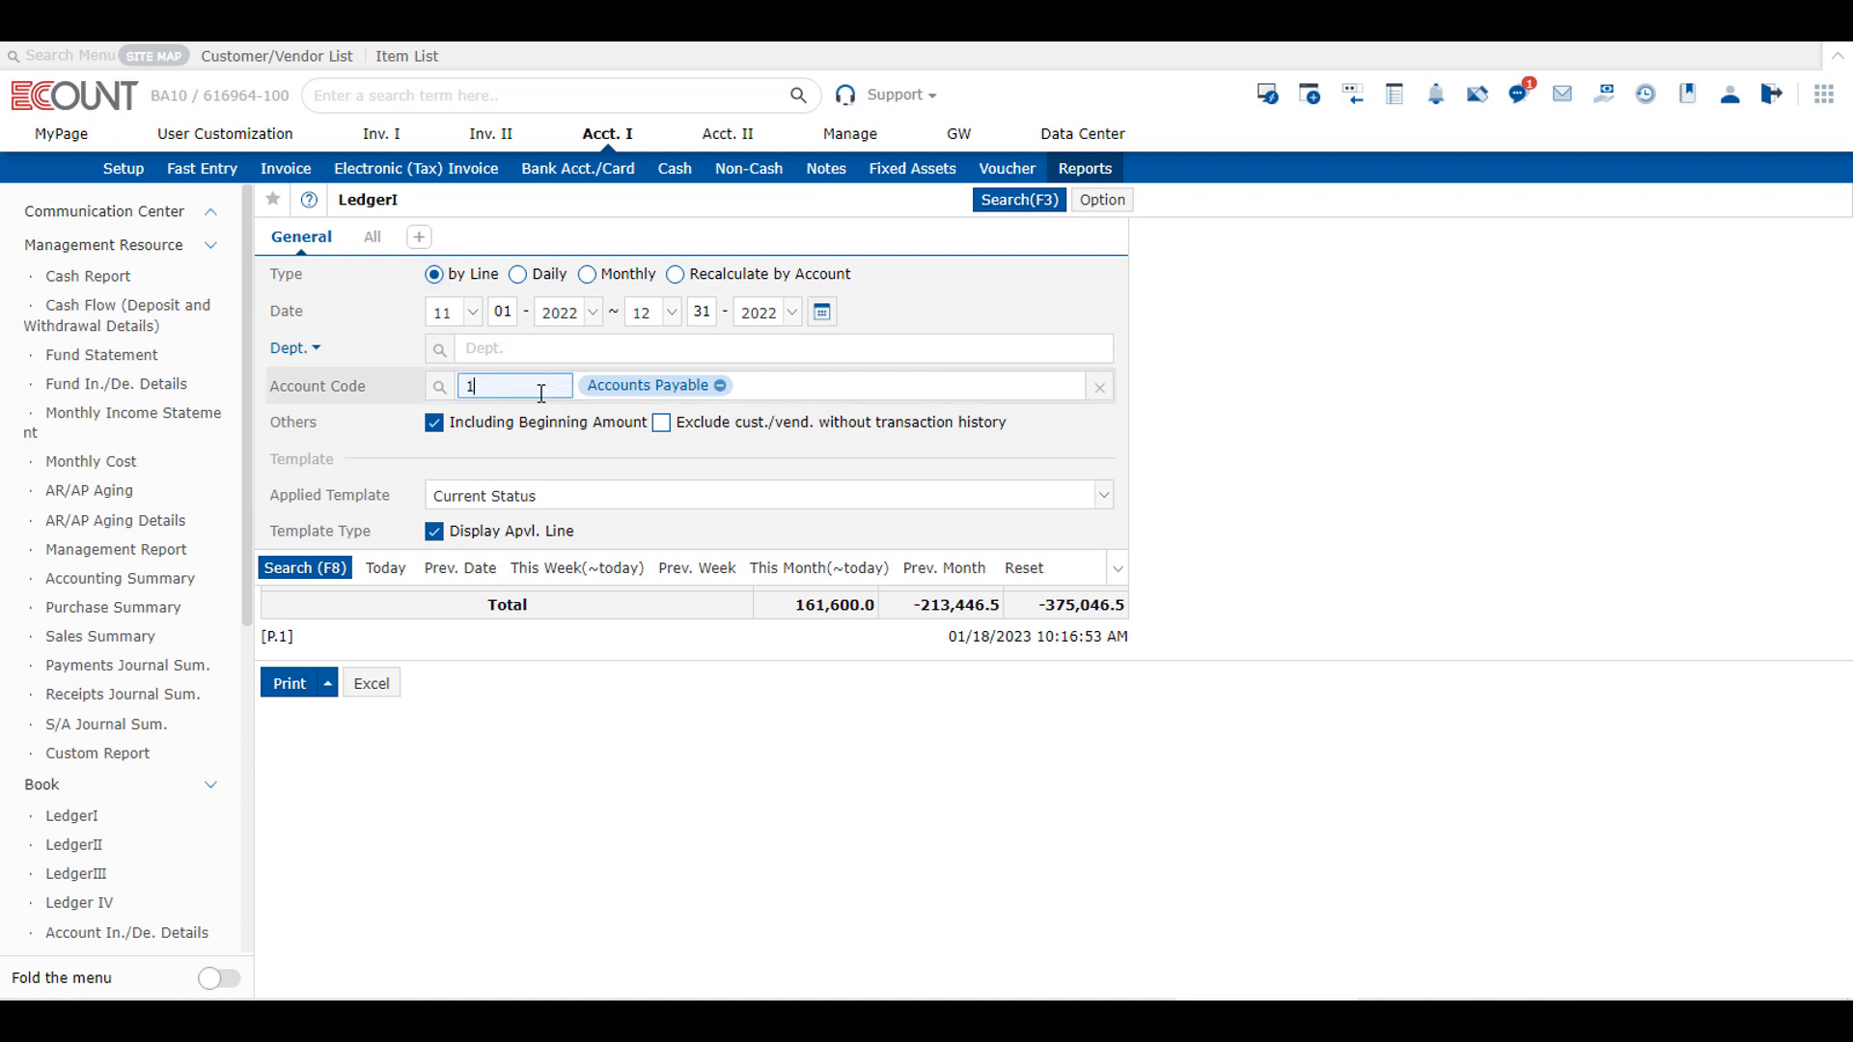
pyautogui.press('Return')
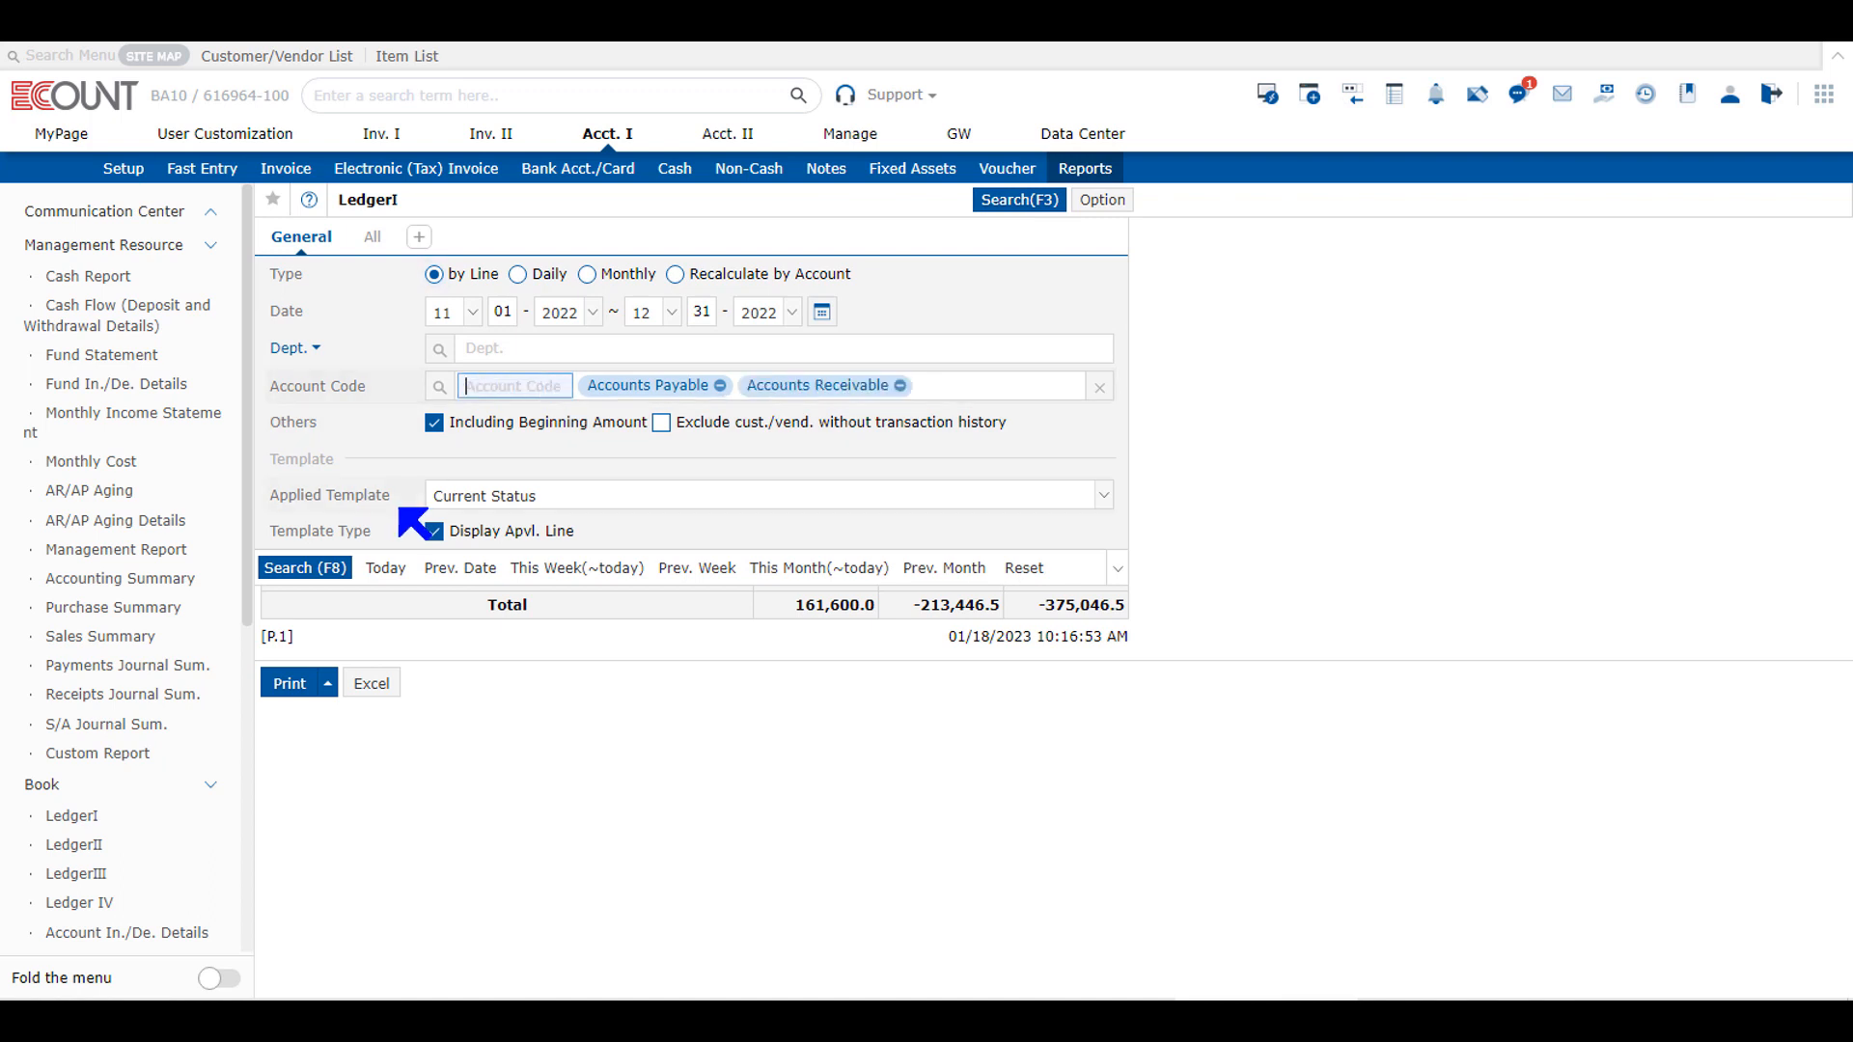
pyautogui.click(305, 569)
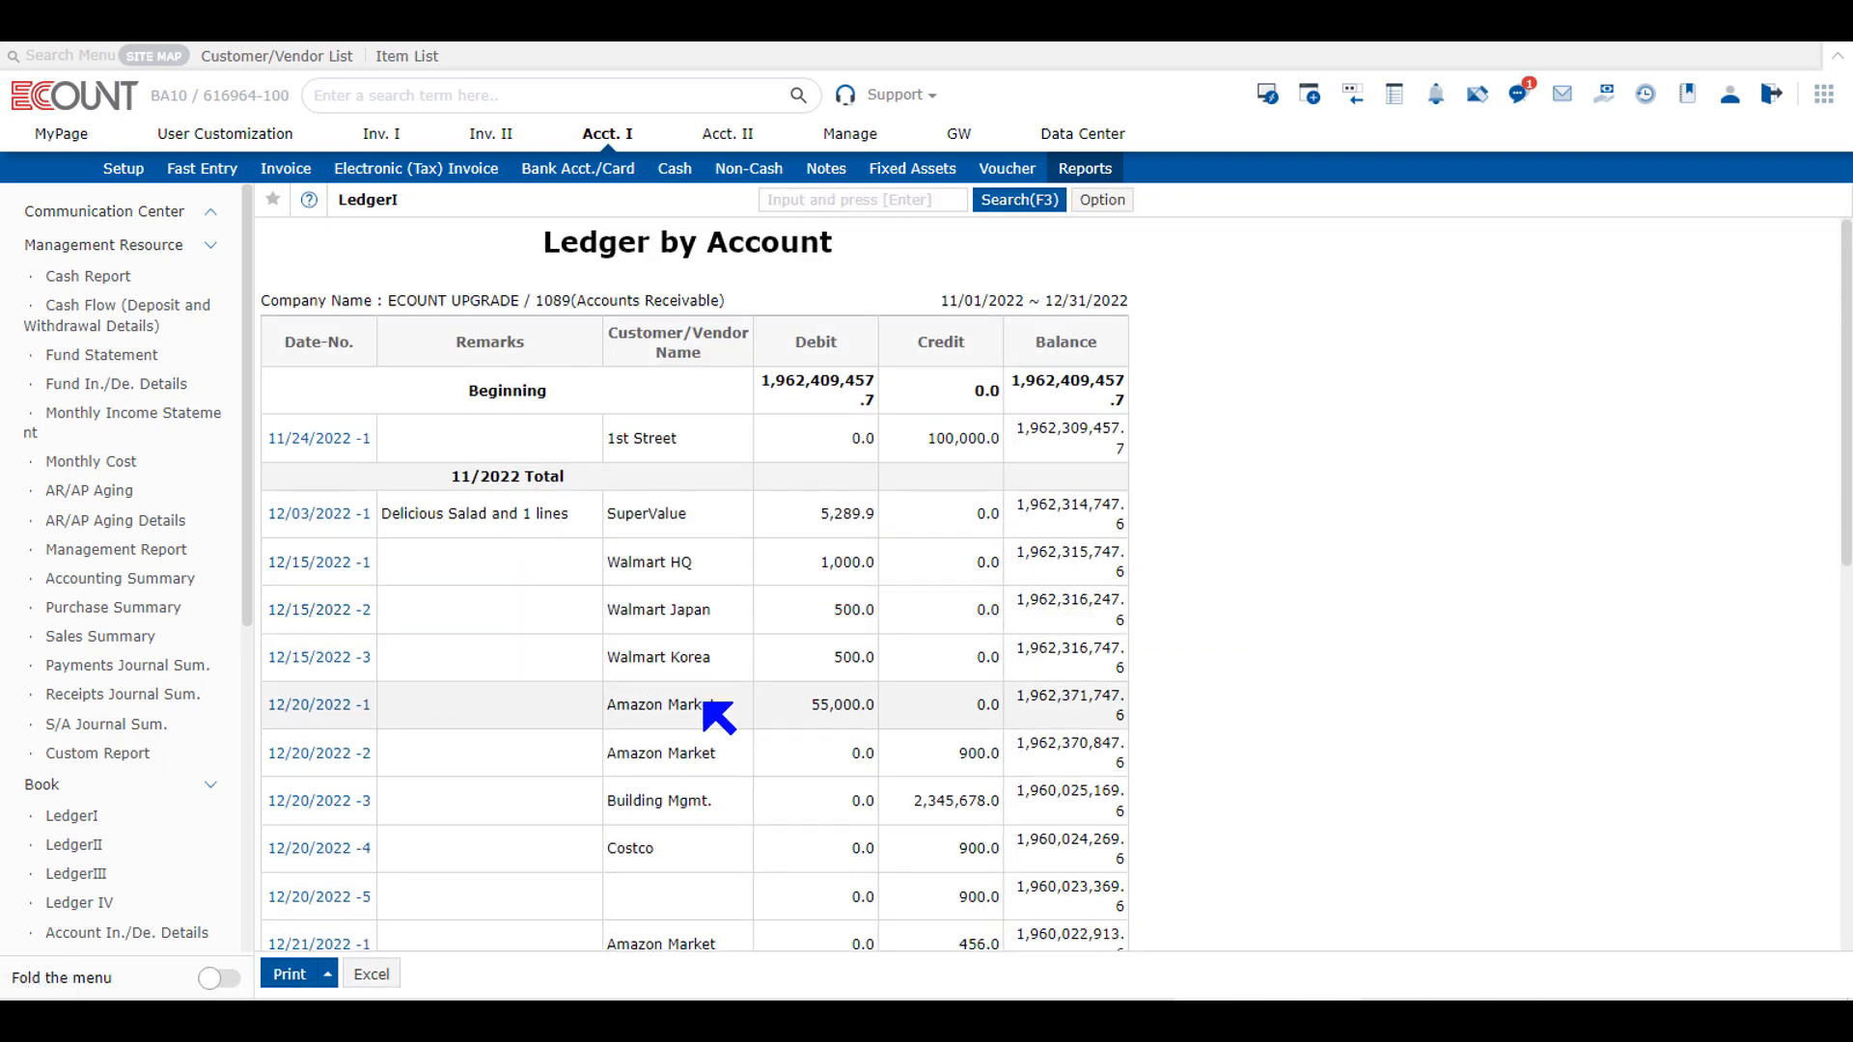
pyautogui.scroll(-8, 711, 712)
pyautogui.scroll(15, 711, 615)
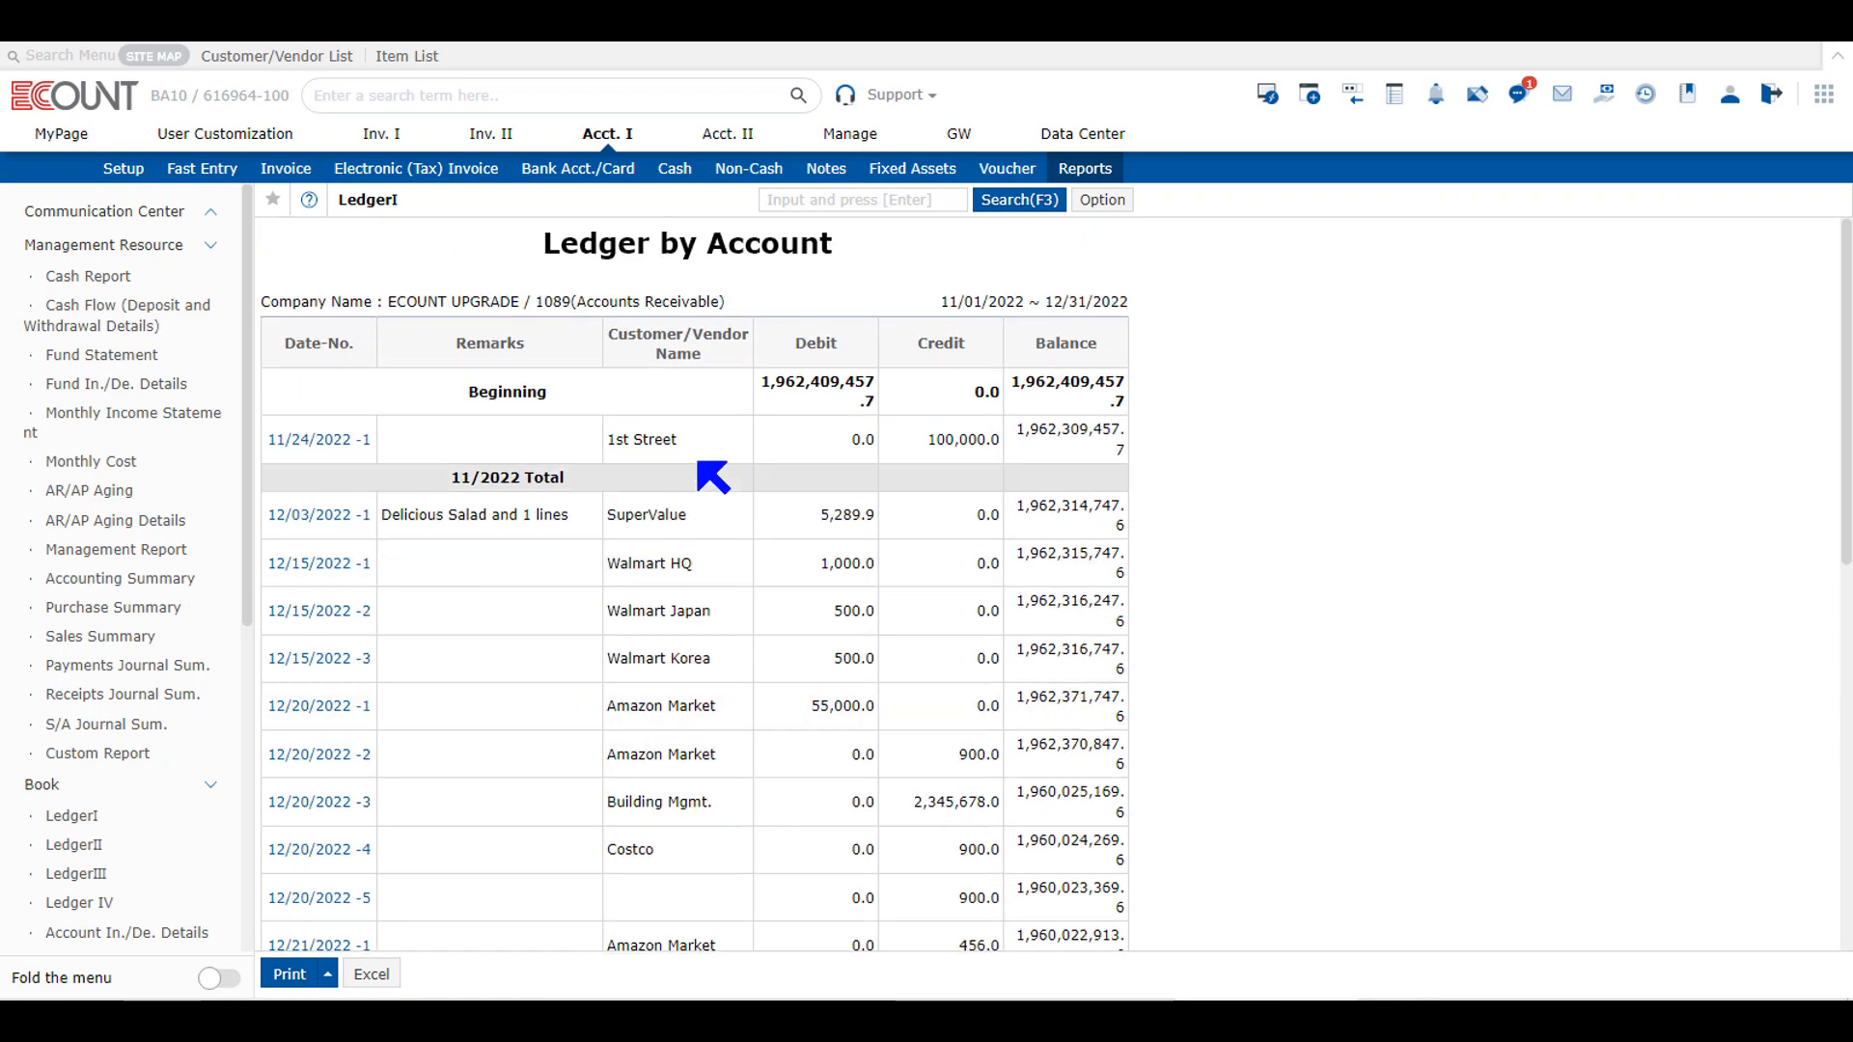
pyautogui.scroll(-6, 588, 529)
pyautogui.scroll(-3, 622, 622)
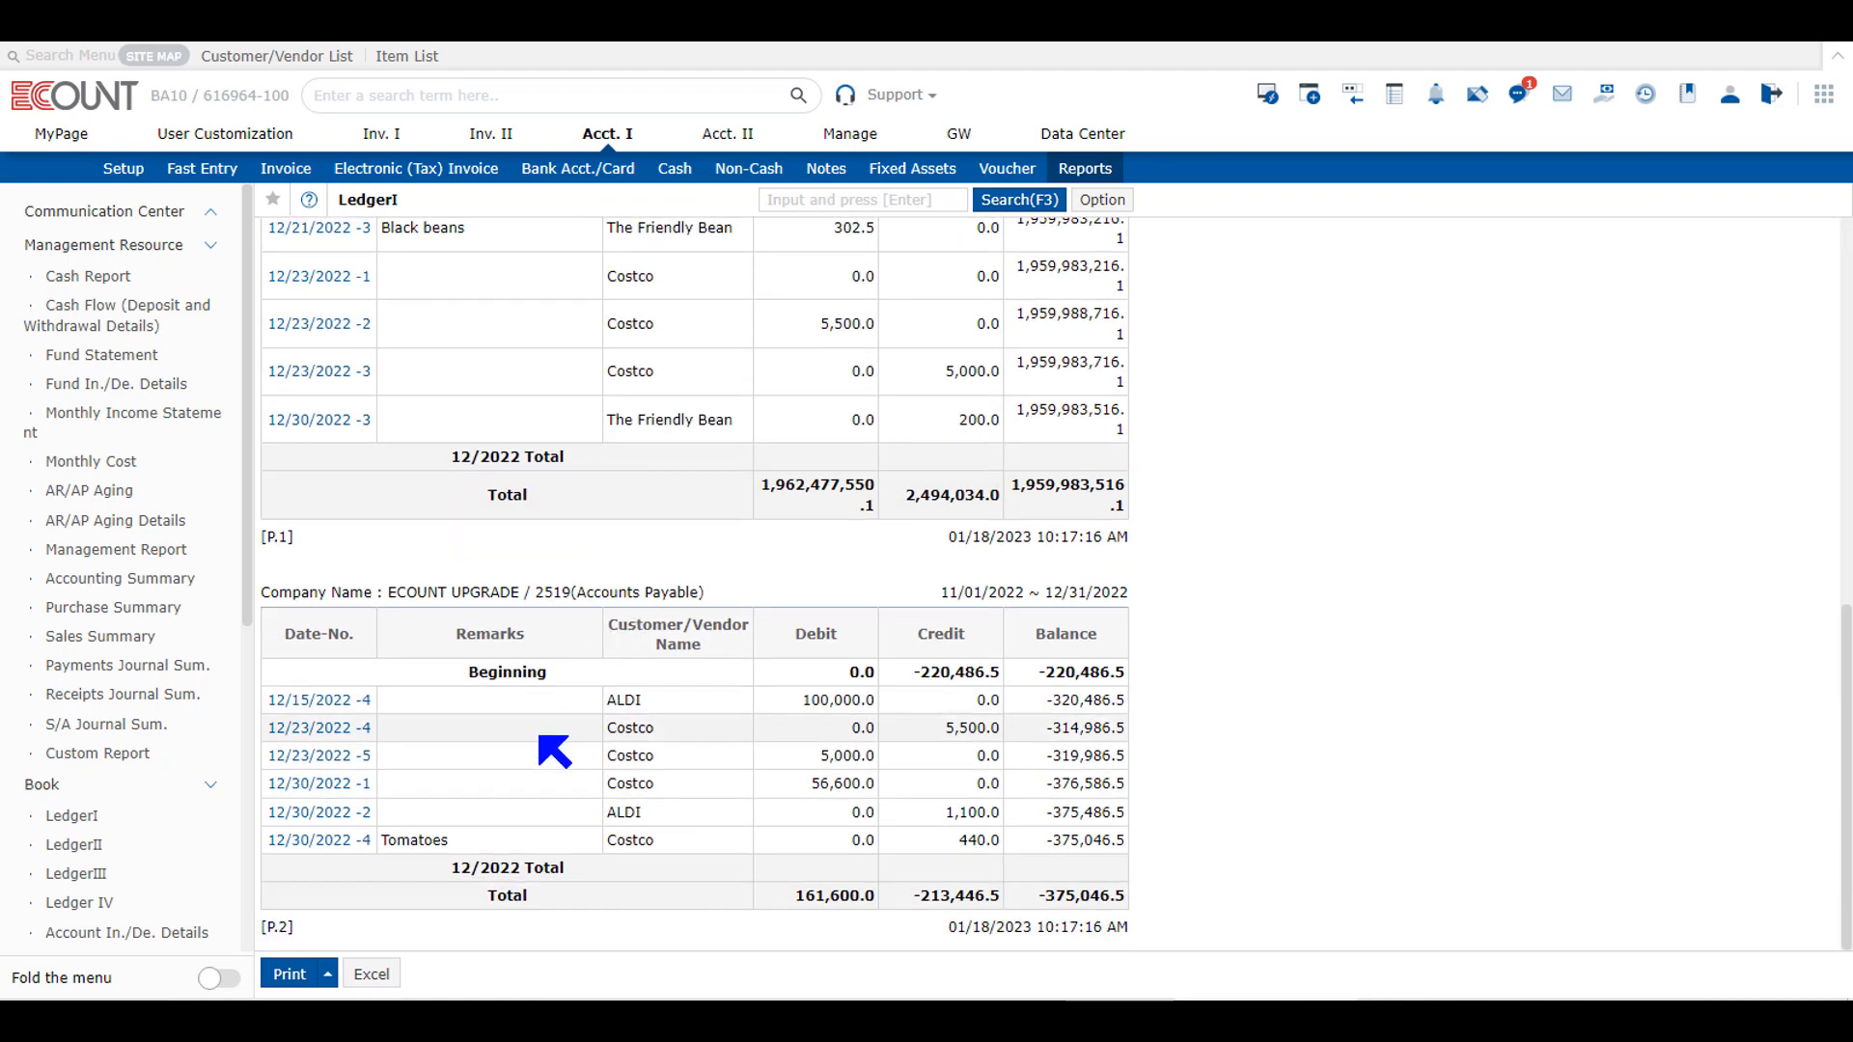
pyautogui.scroll(9, 554, 753)
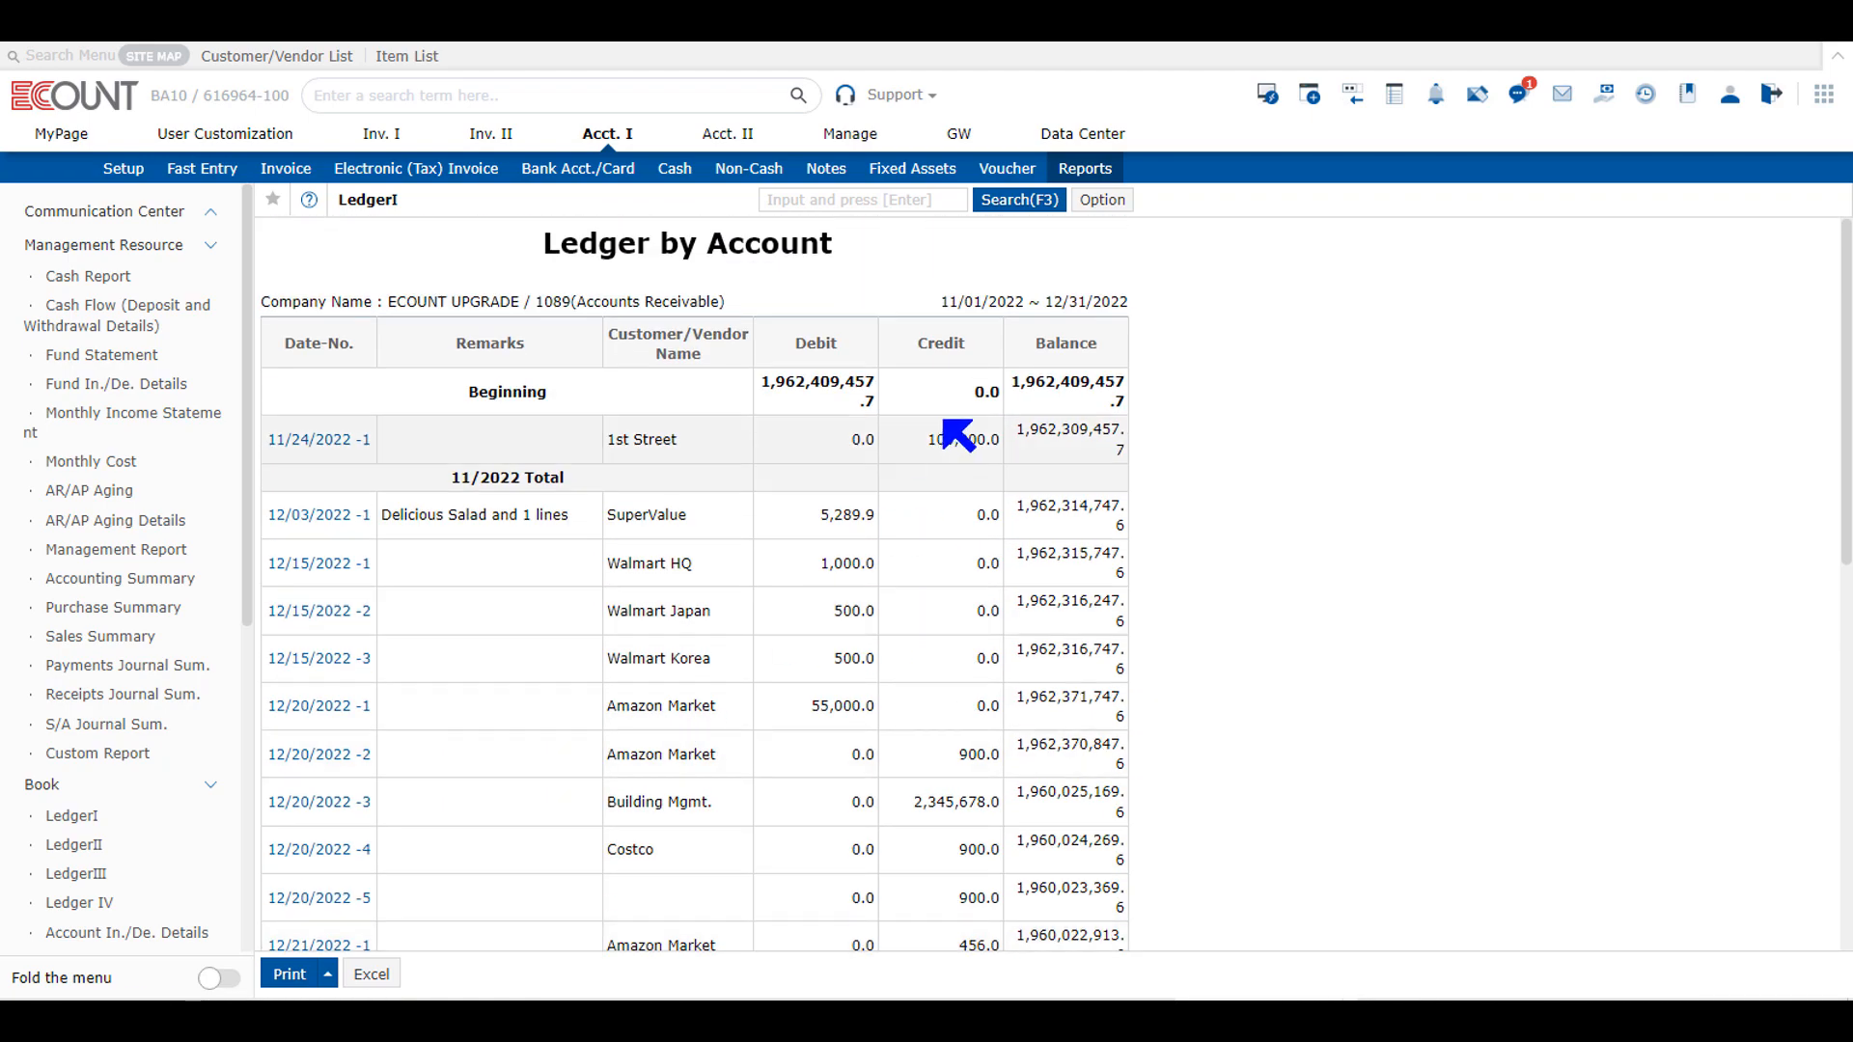
# Step: Rerun LedgerI with the type Recalculate by Account and view the detailed ledger of Accounts Payable
pyautogui.click(1018, 200)
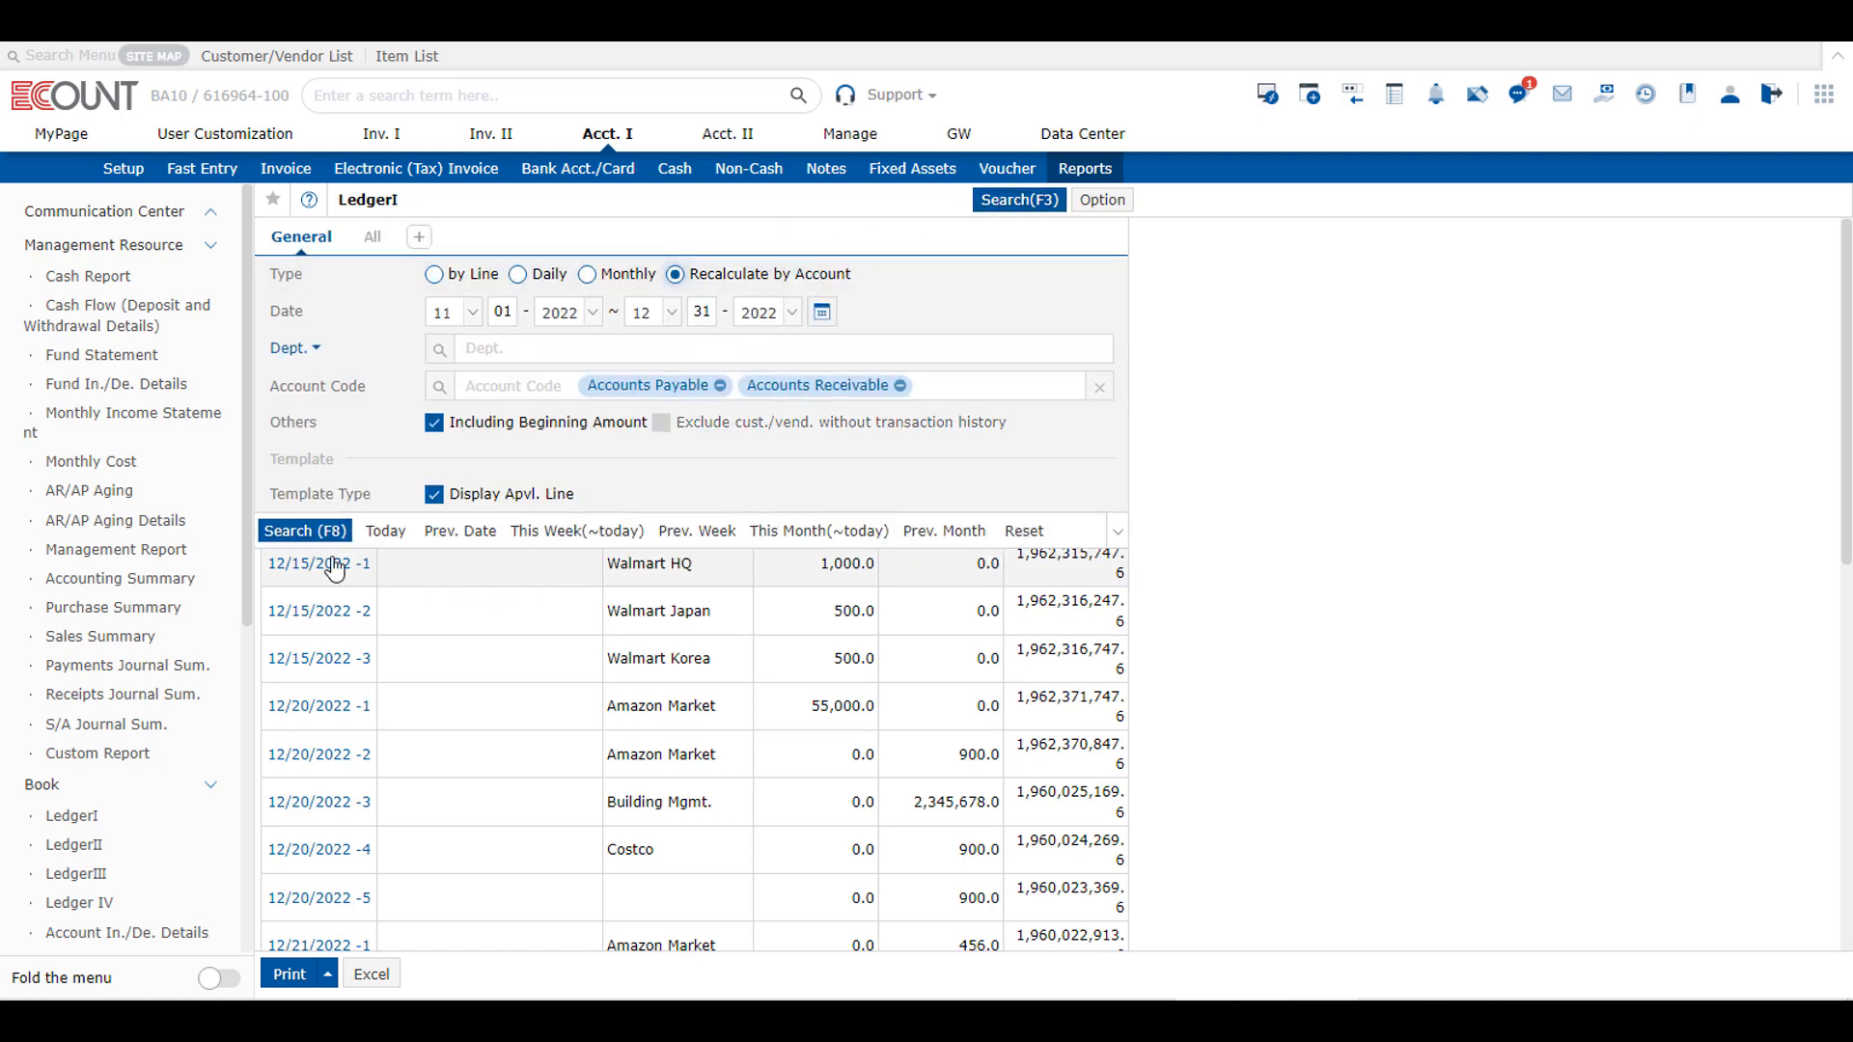
pyautogui.click(291, 532)
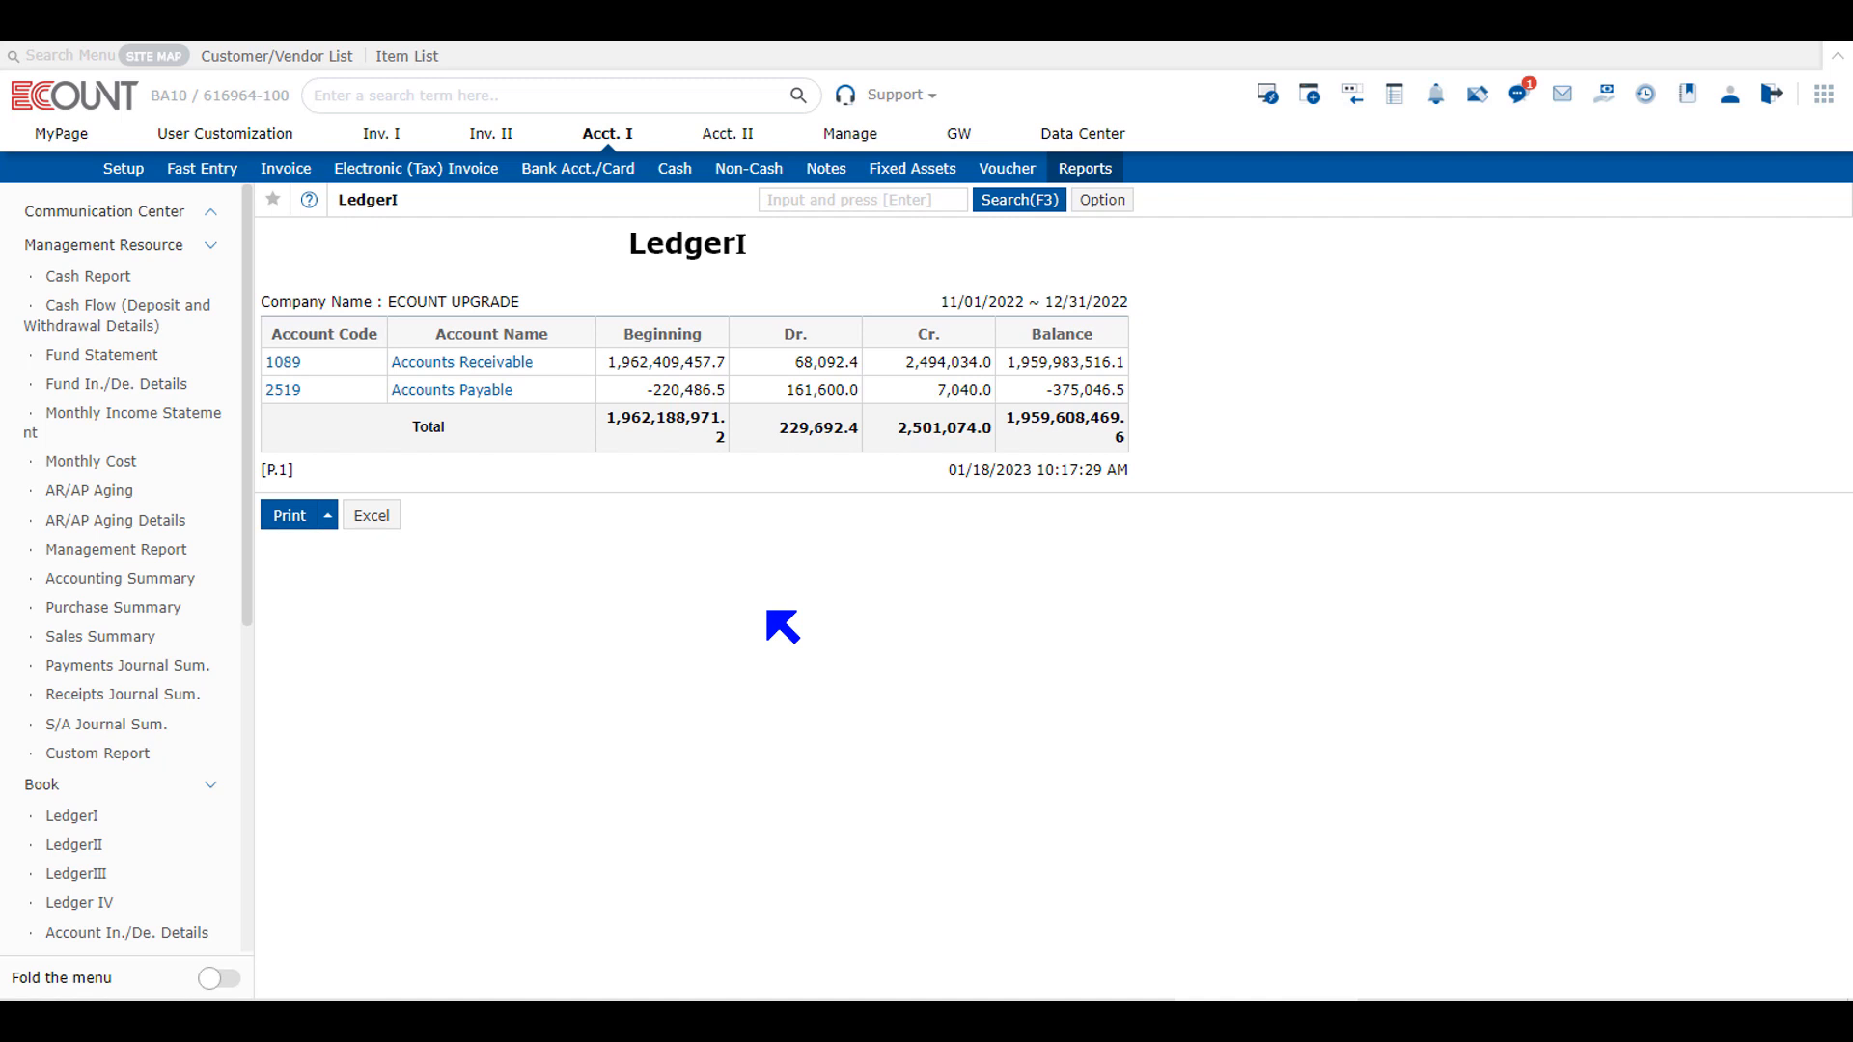
pyautogui.click(480, 390)
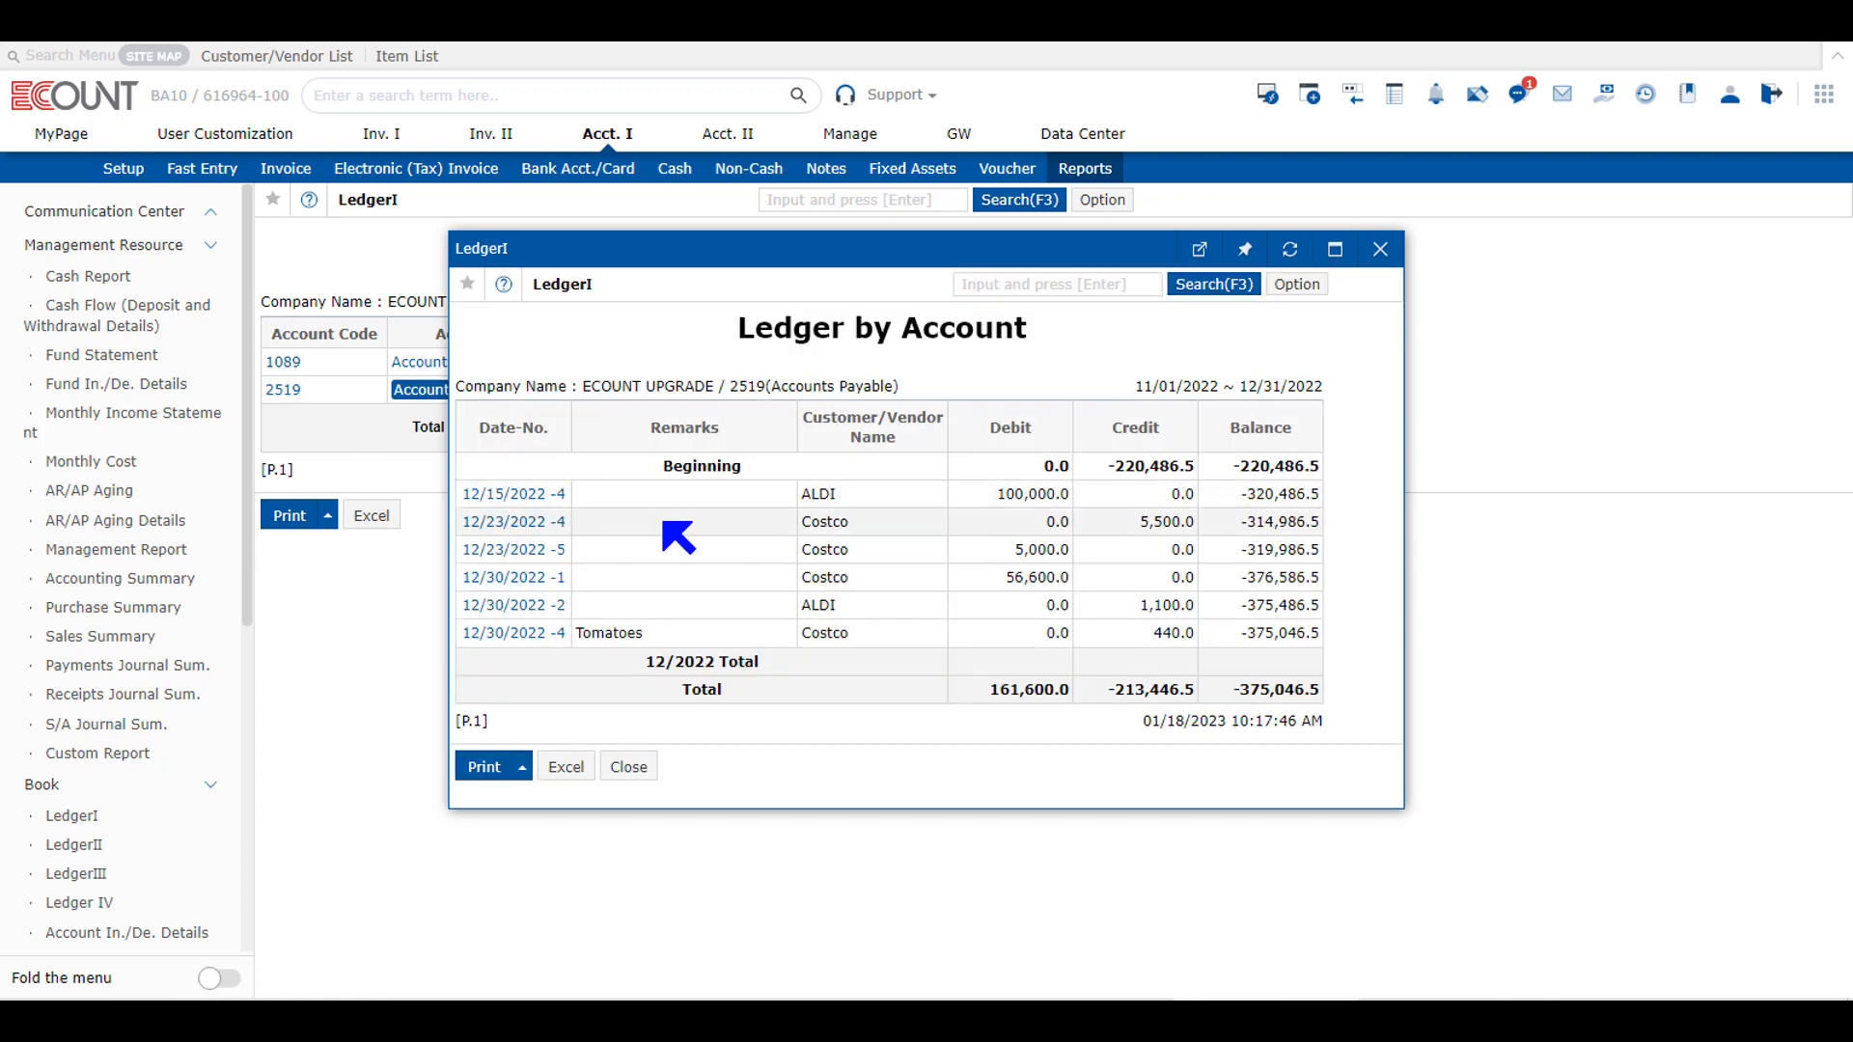
pyautogui.click(629, 768)
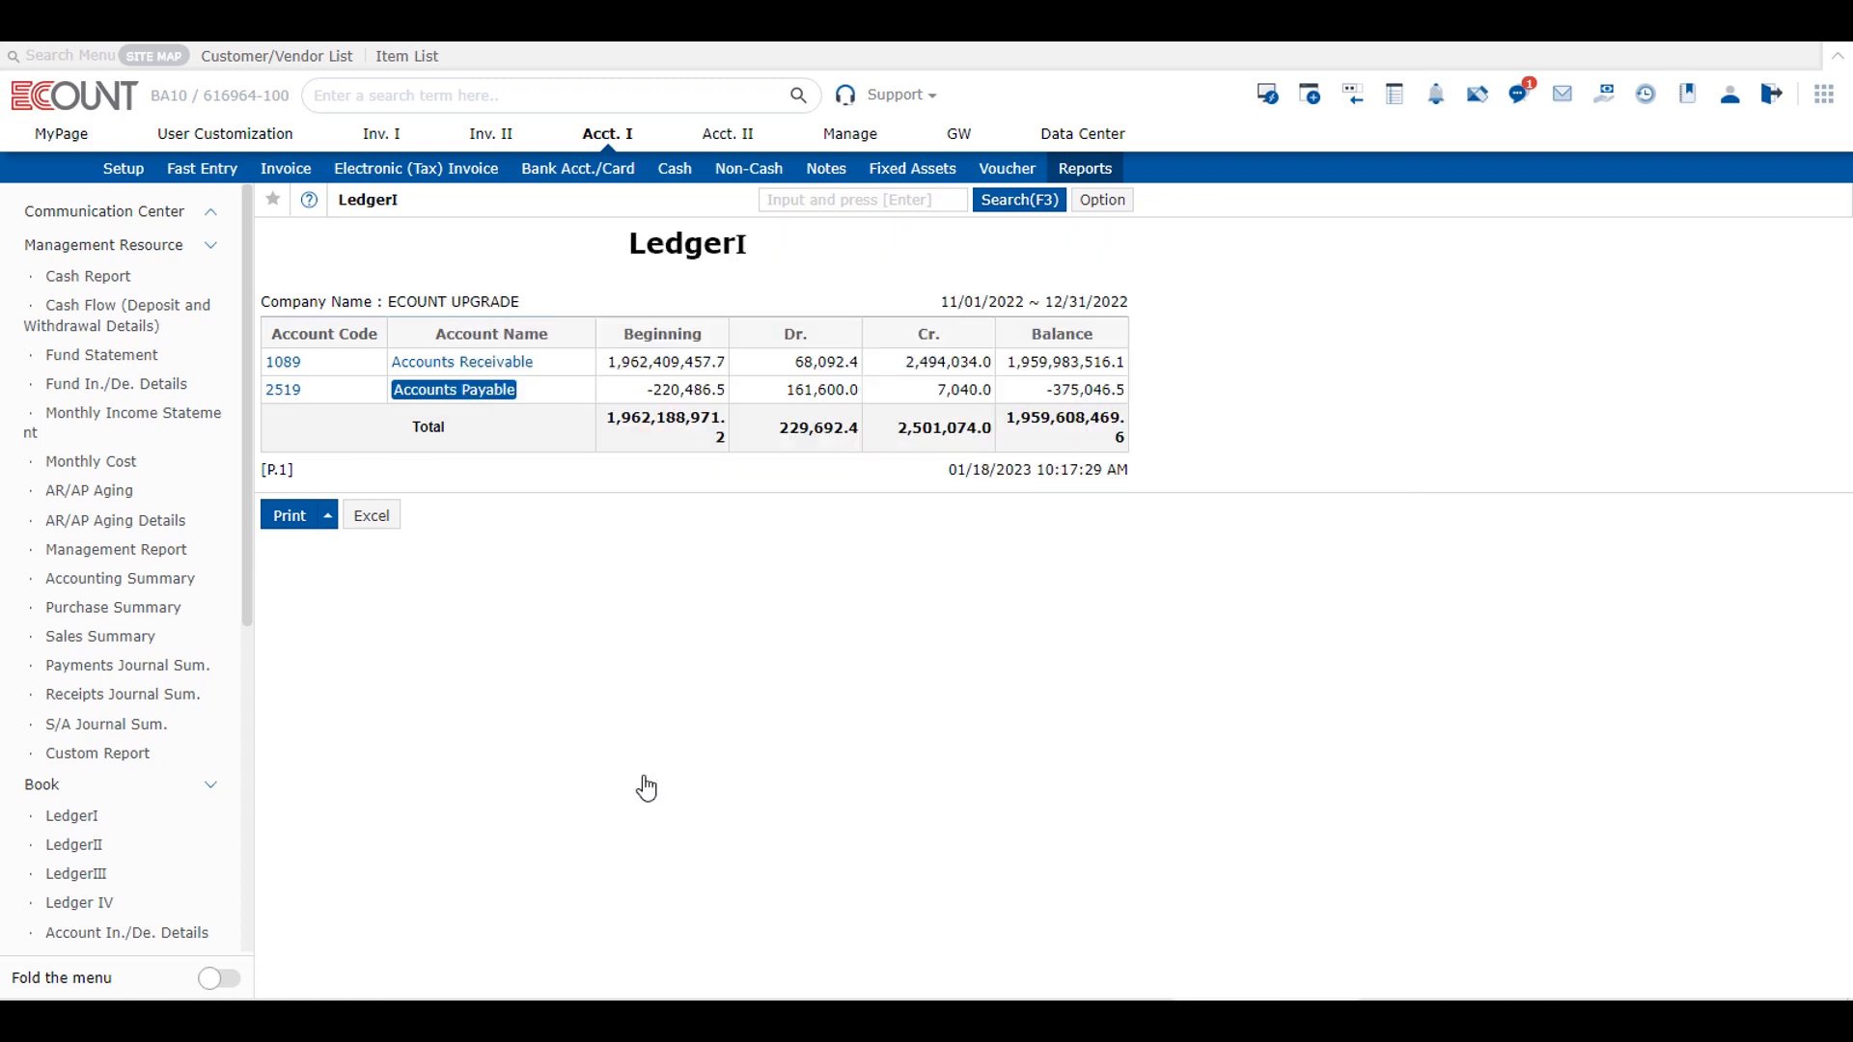
# Step: Run the LedgerII report by line for December 2022, finding the Accounts Payable account by searching for "payable"
pyautogui.click(1083, 172)
pyautogui.click(1009, 287)
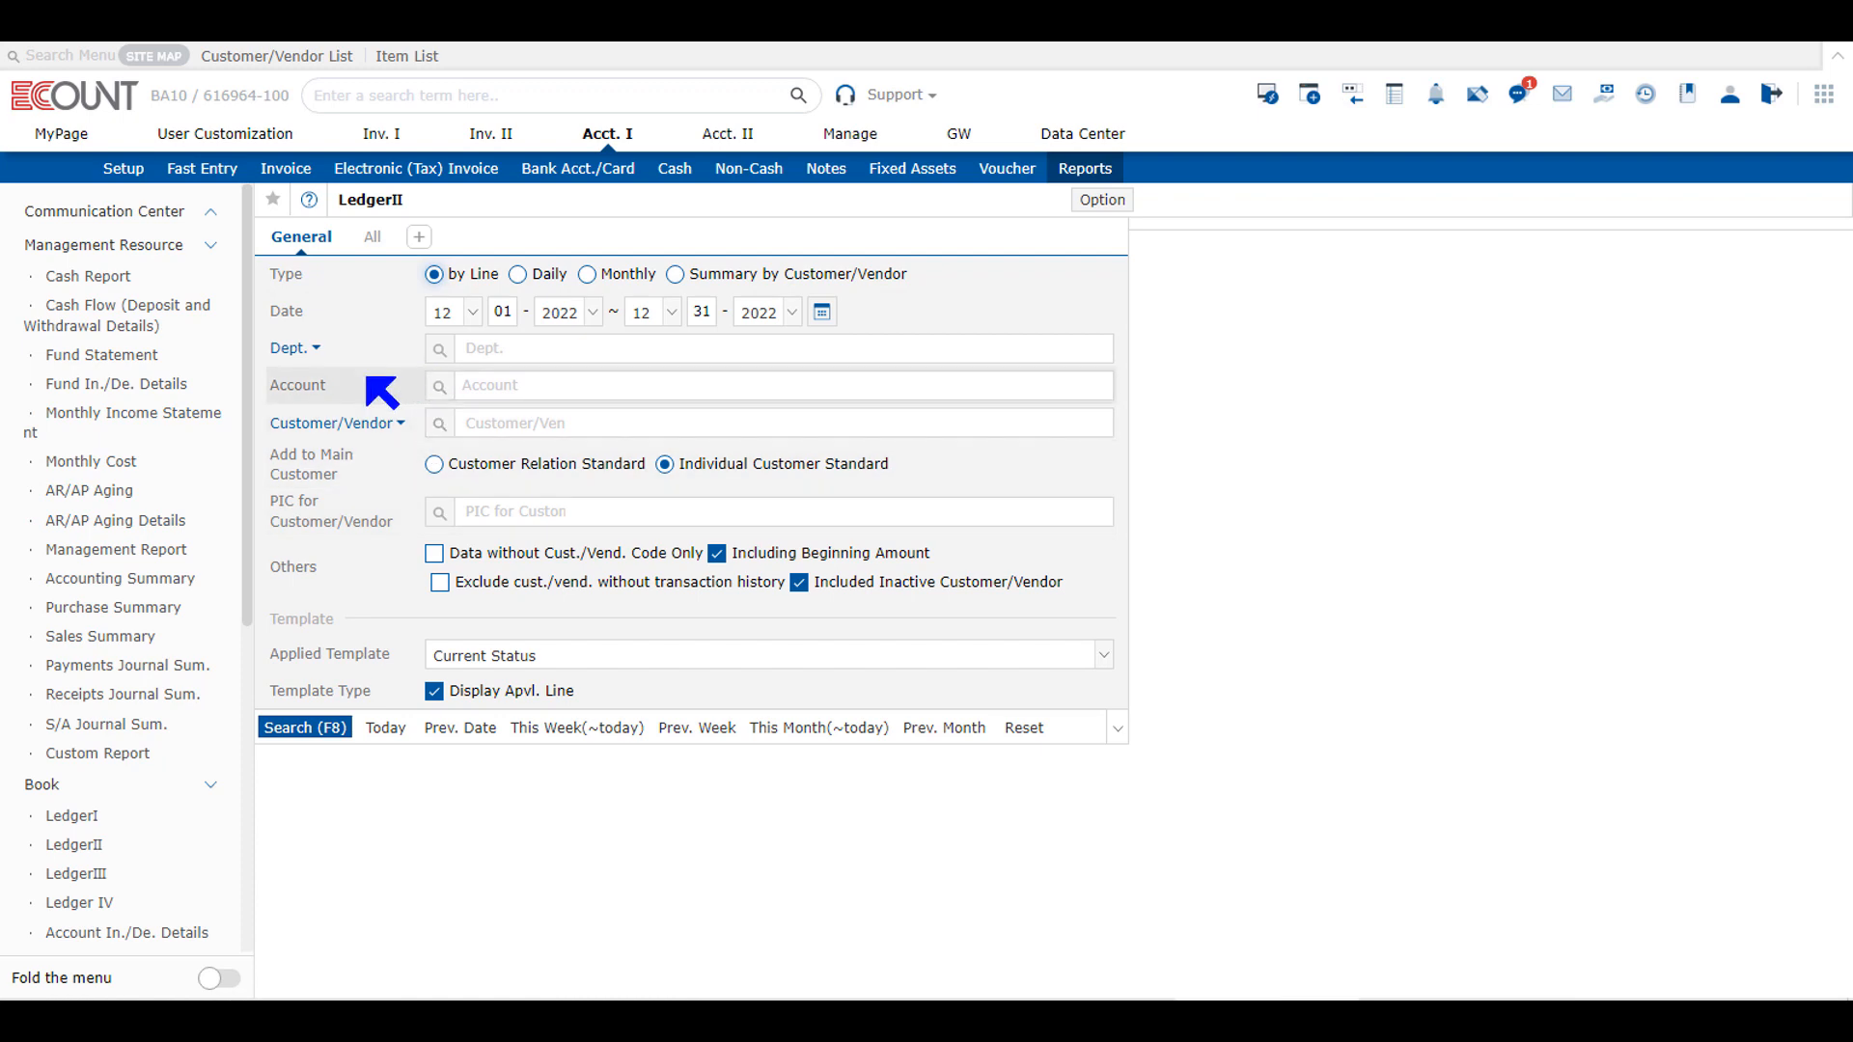
pyautogui.click(471, 377)
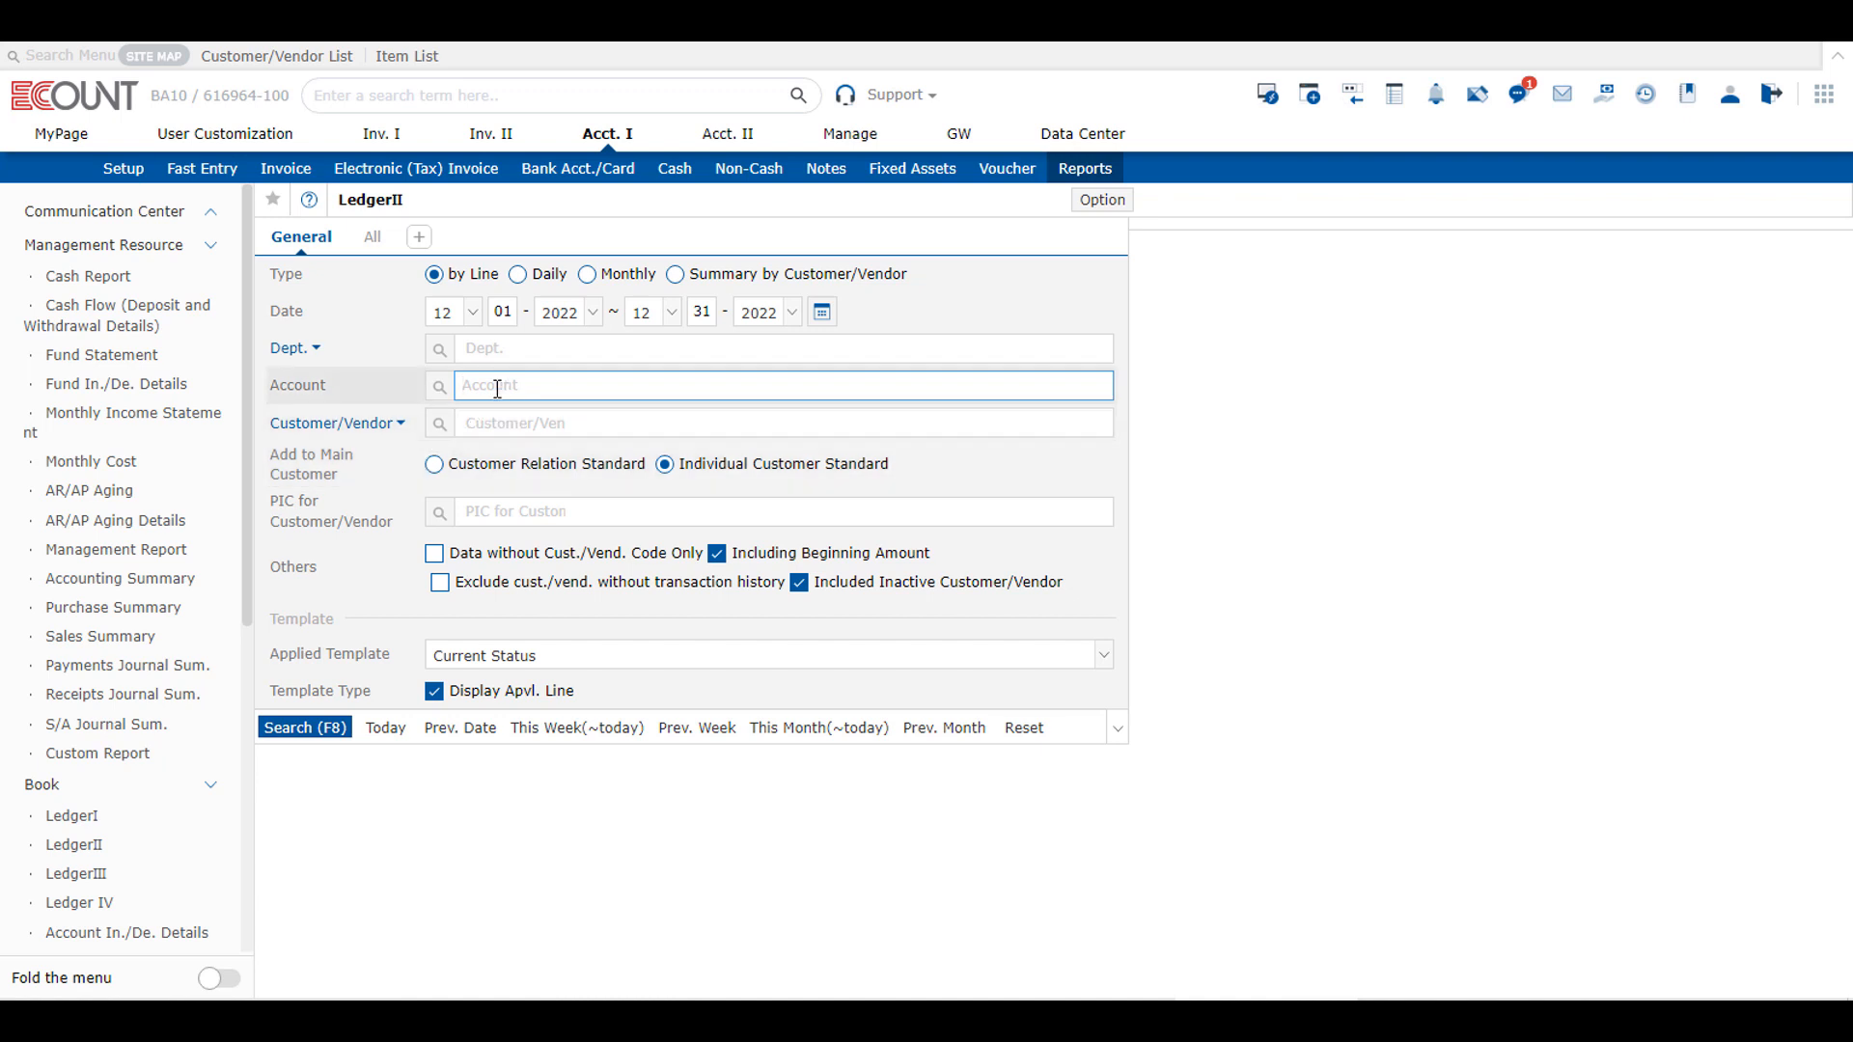
pyautogui.write('payable')
pyautogui.press('Return')
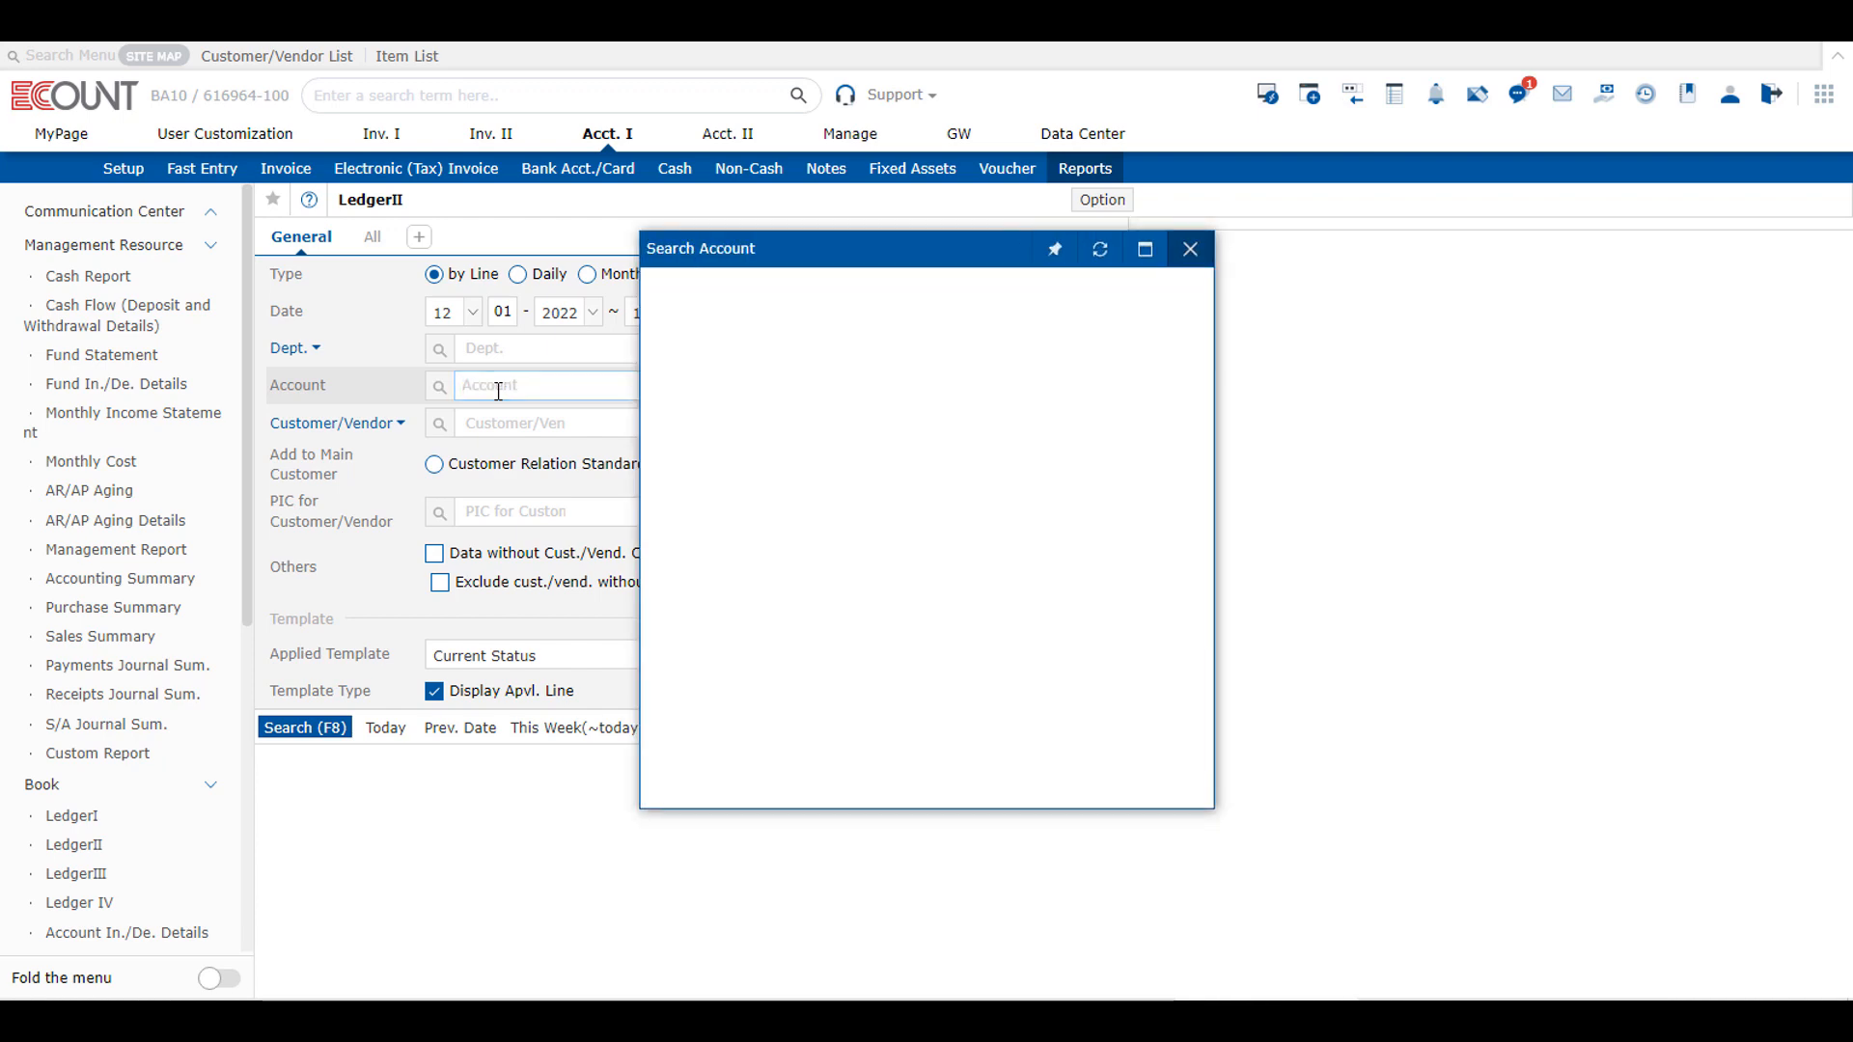
pyautogui.click(776, 352)
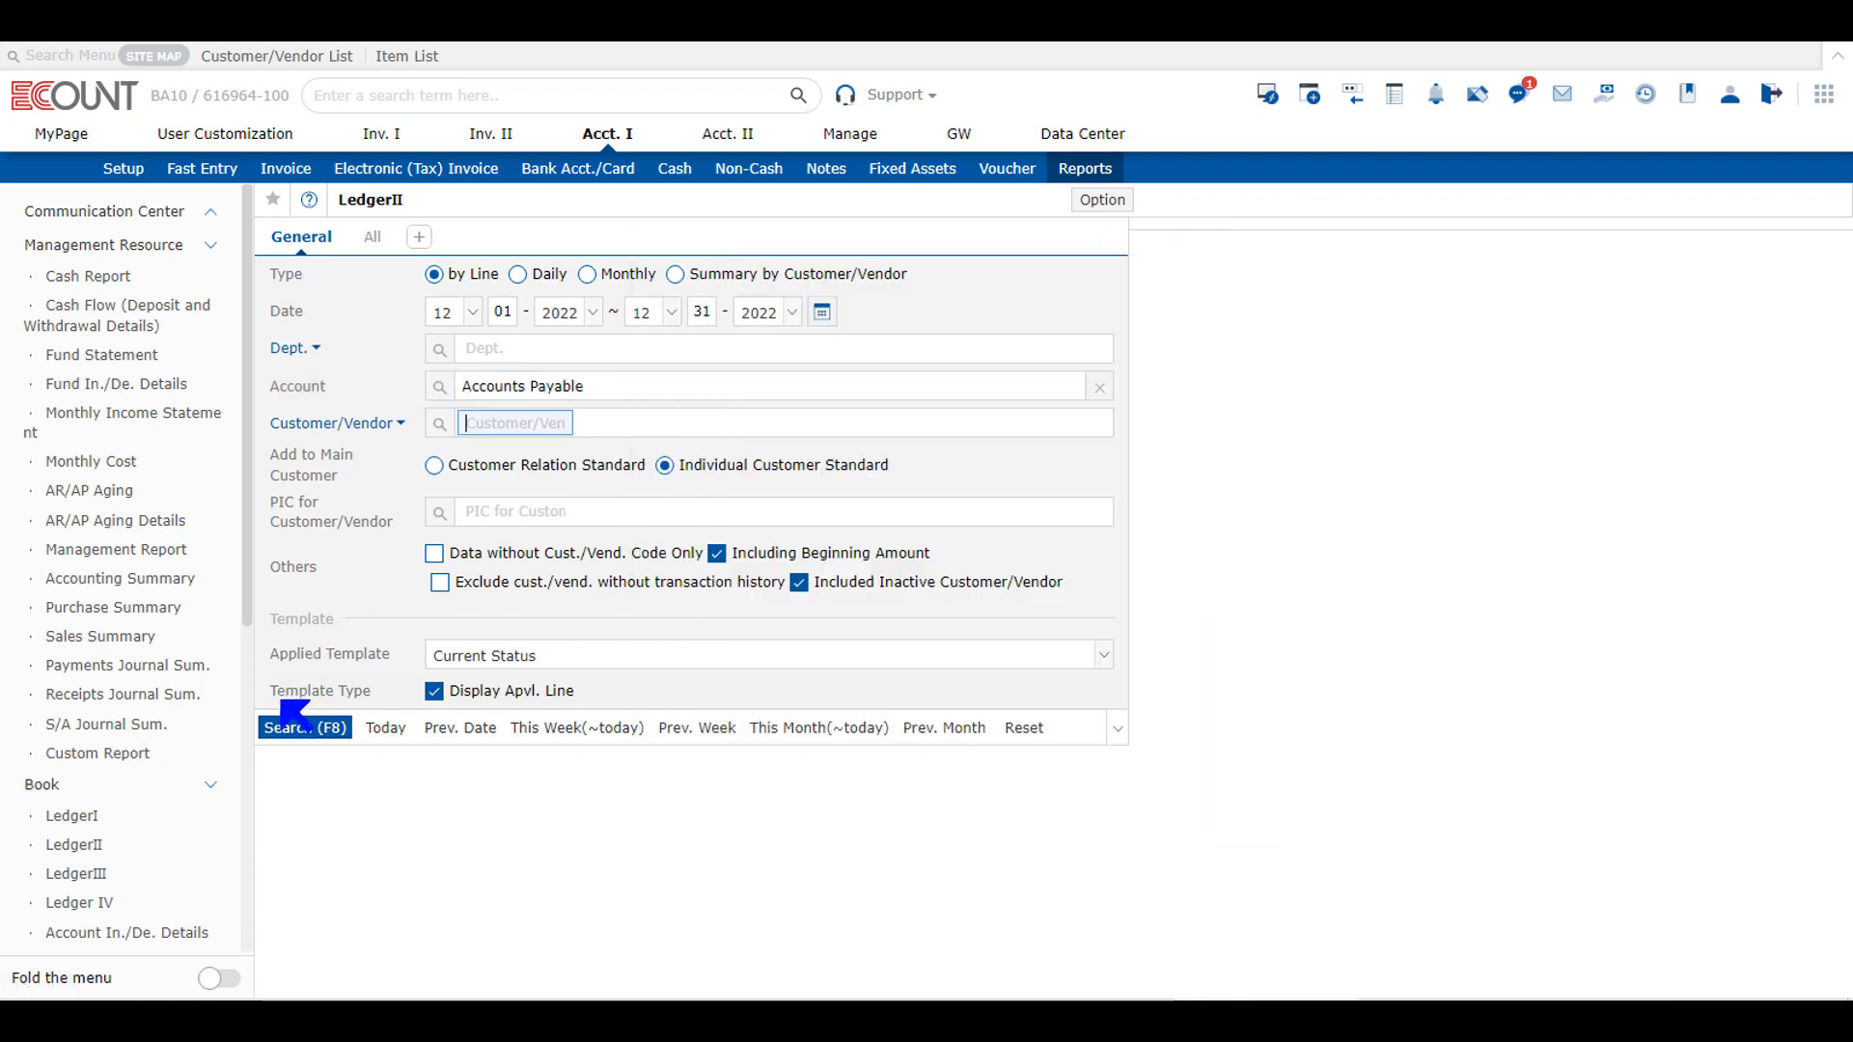
pyautogui.click(286, 728)
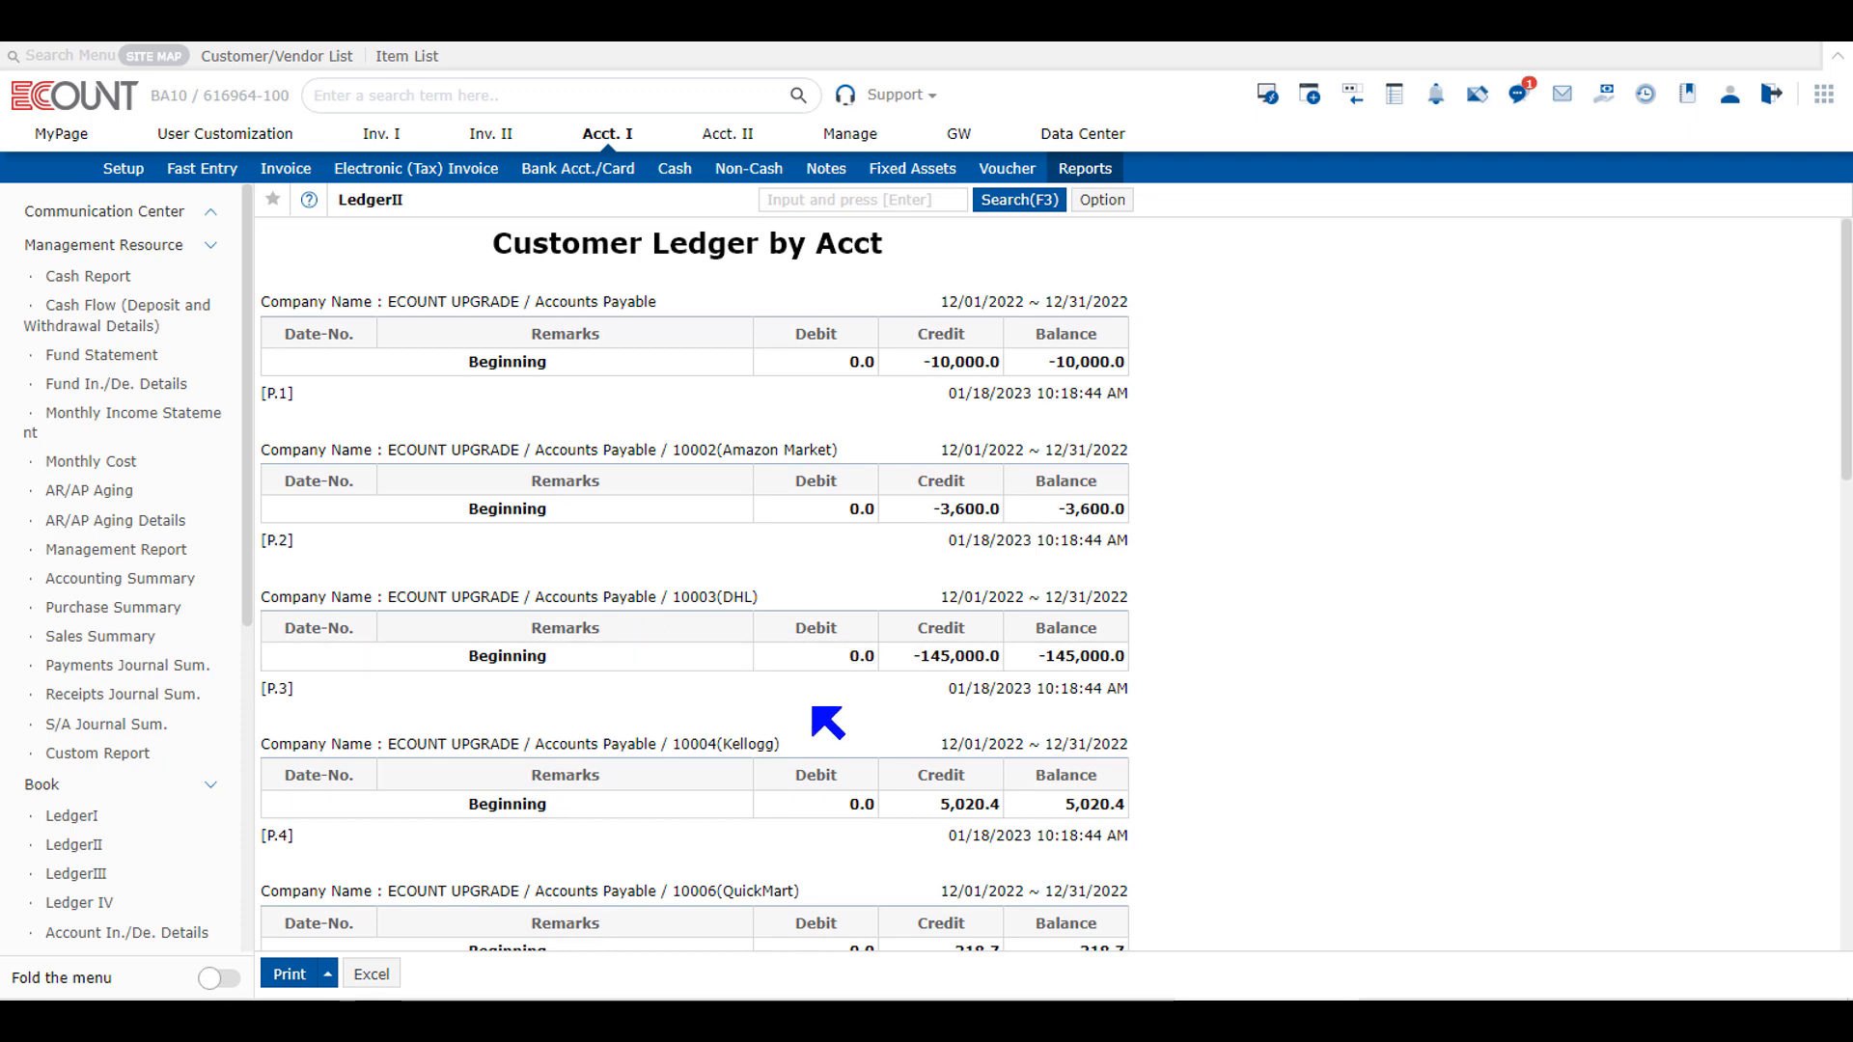
# Step: Look through the per-vendor Accounts Payable ledgers, checking the Costco, ALDI and PaknSave sections
pyautogui.scroll(-12, 901, 545)
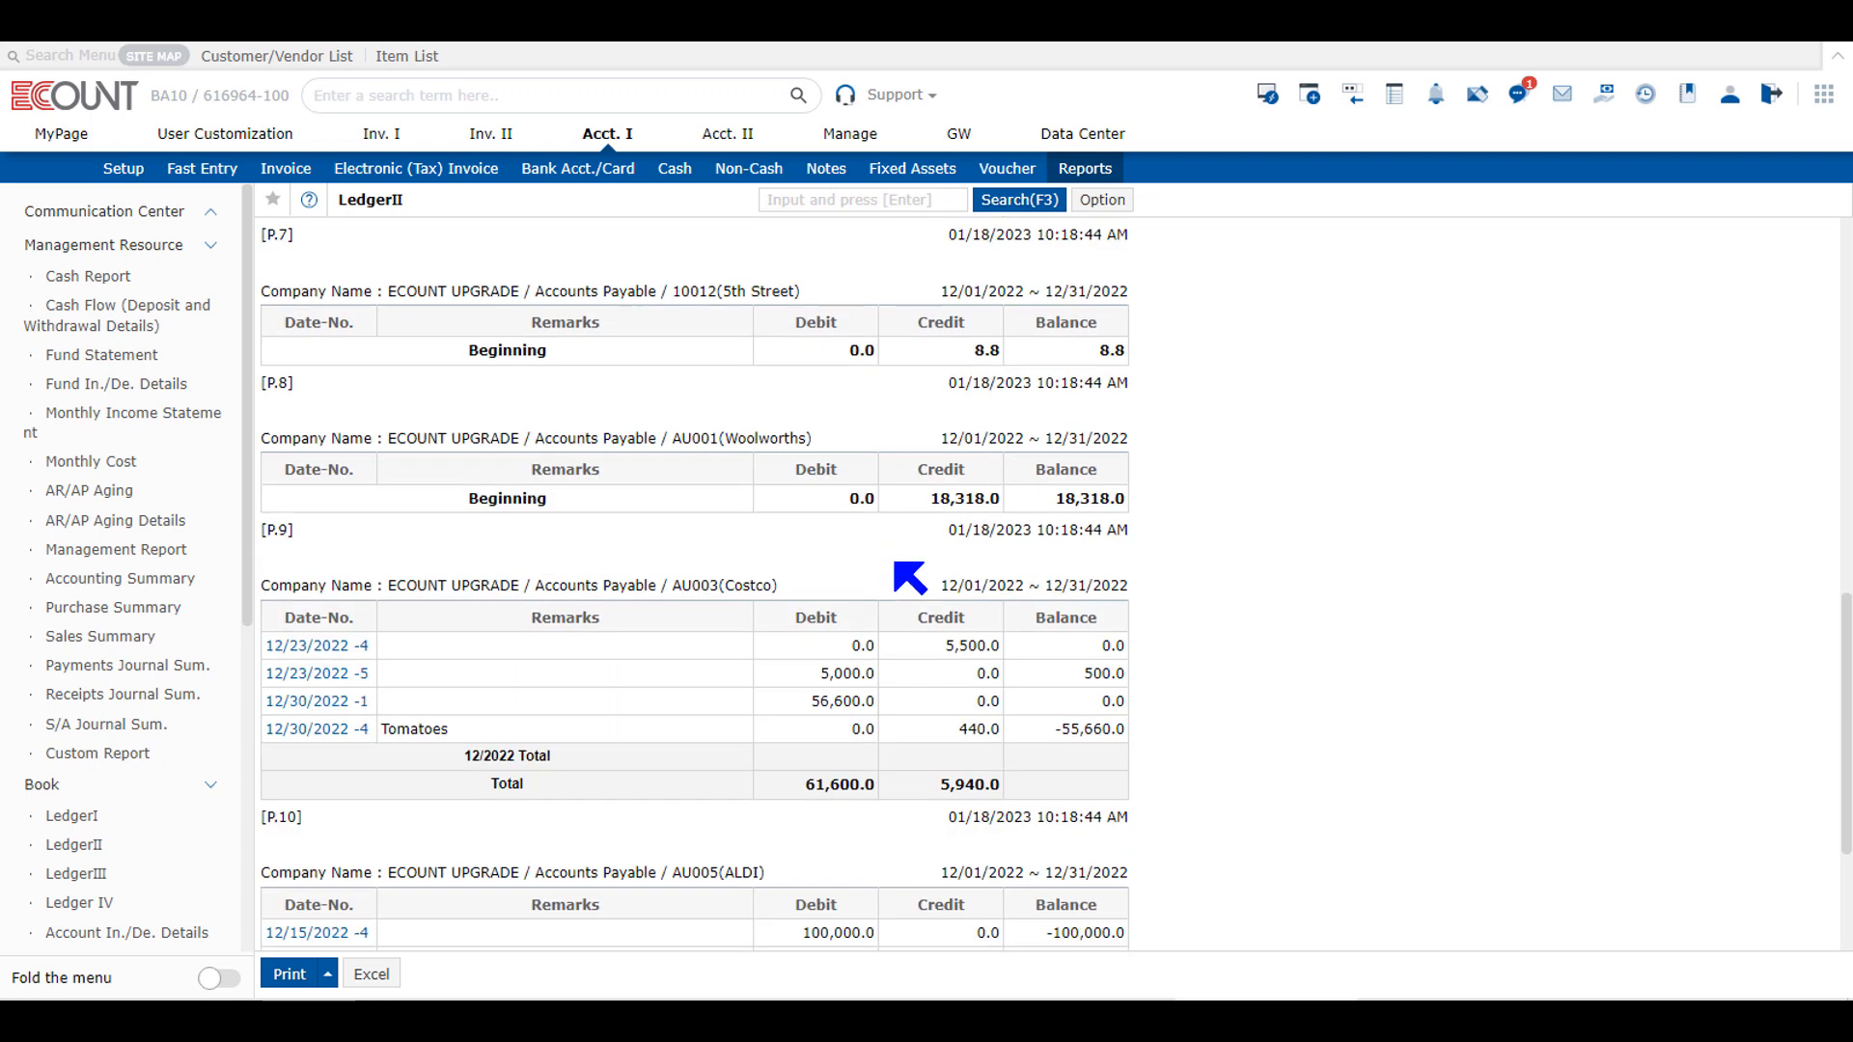
pyautogui.scroll(-1, 905, 586)
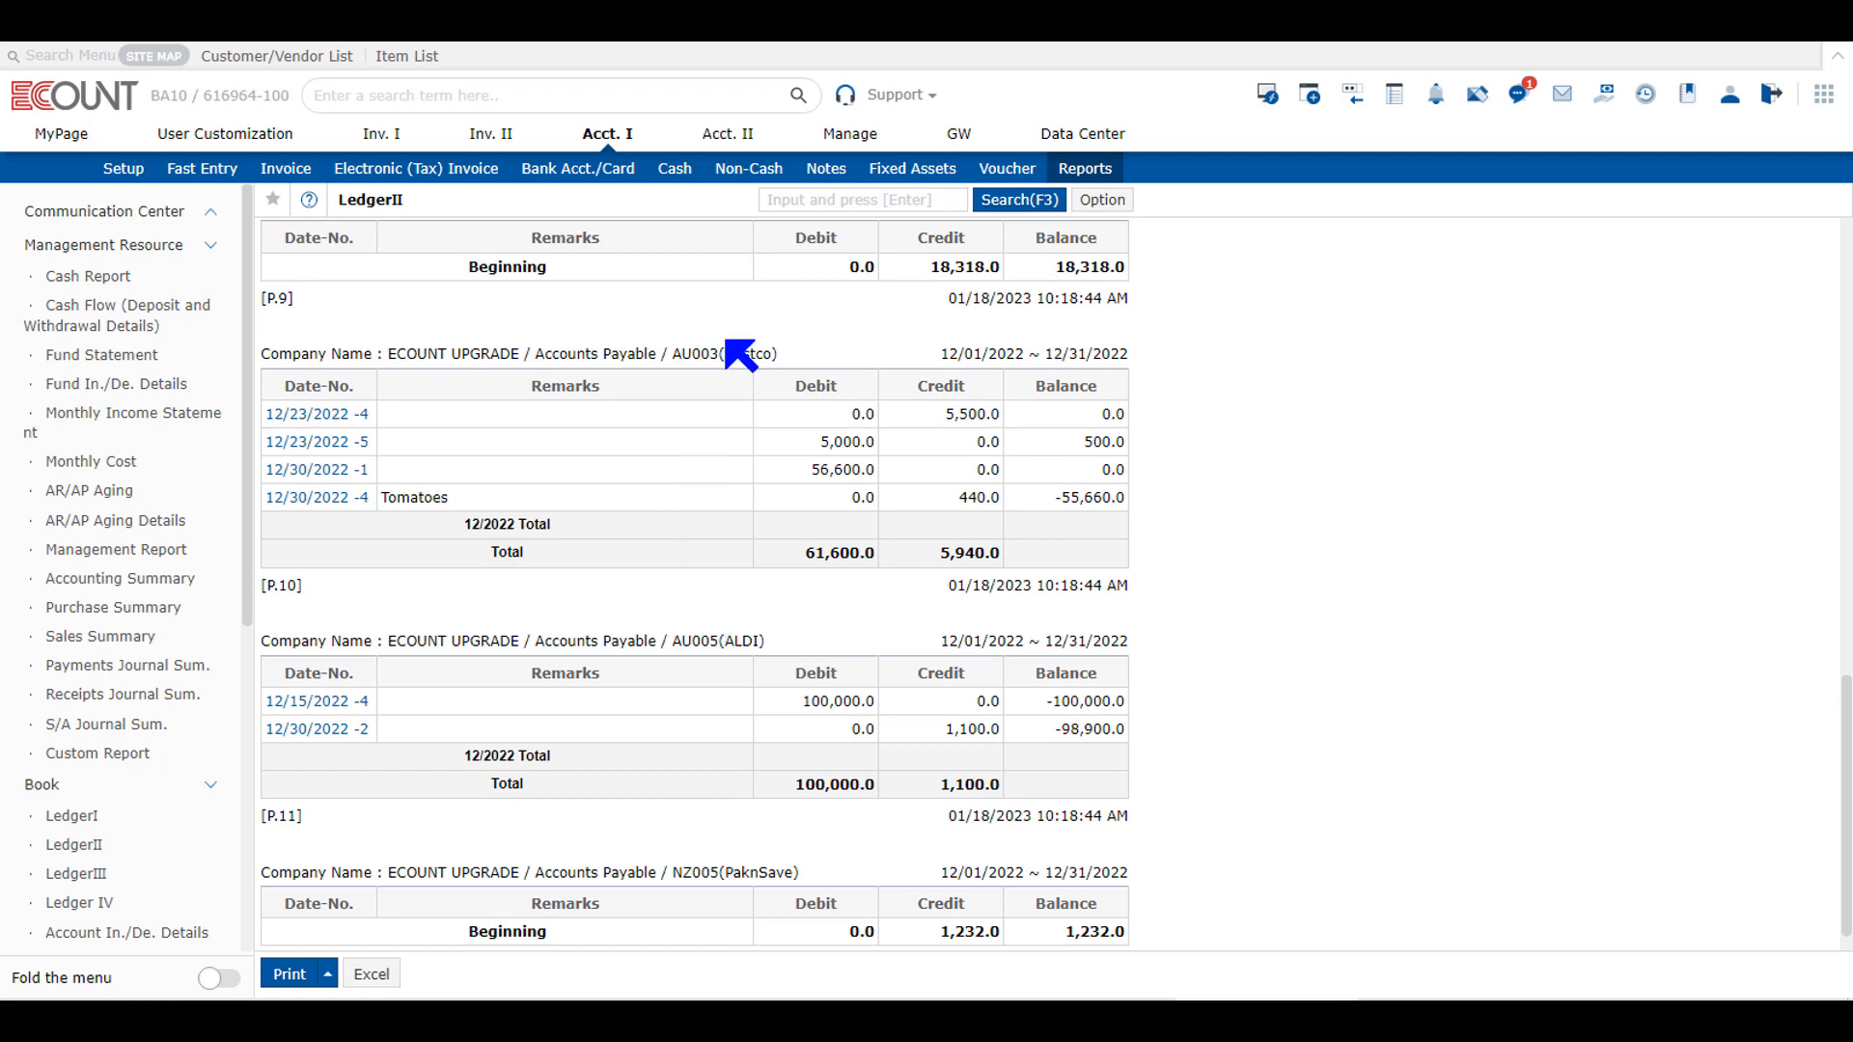
pyautogui.moveTo(711, 353); pyautogui.dragTo(799, 363)
pyautogui.moveTo(691, 640); pyautogui.dragTo(784, 642)
pyautogui.scroll(-1, 731, 836)
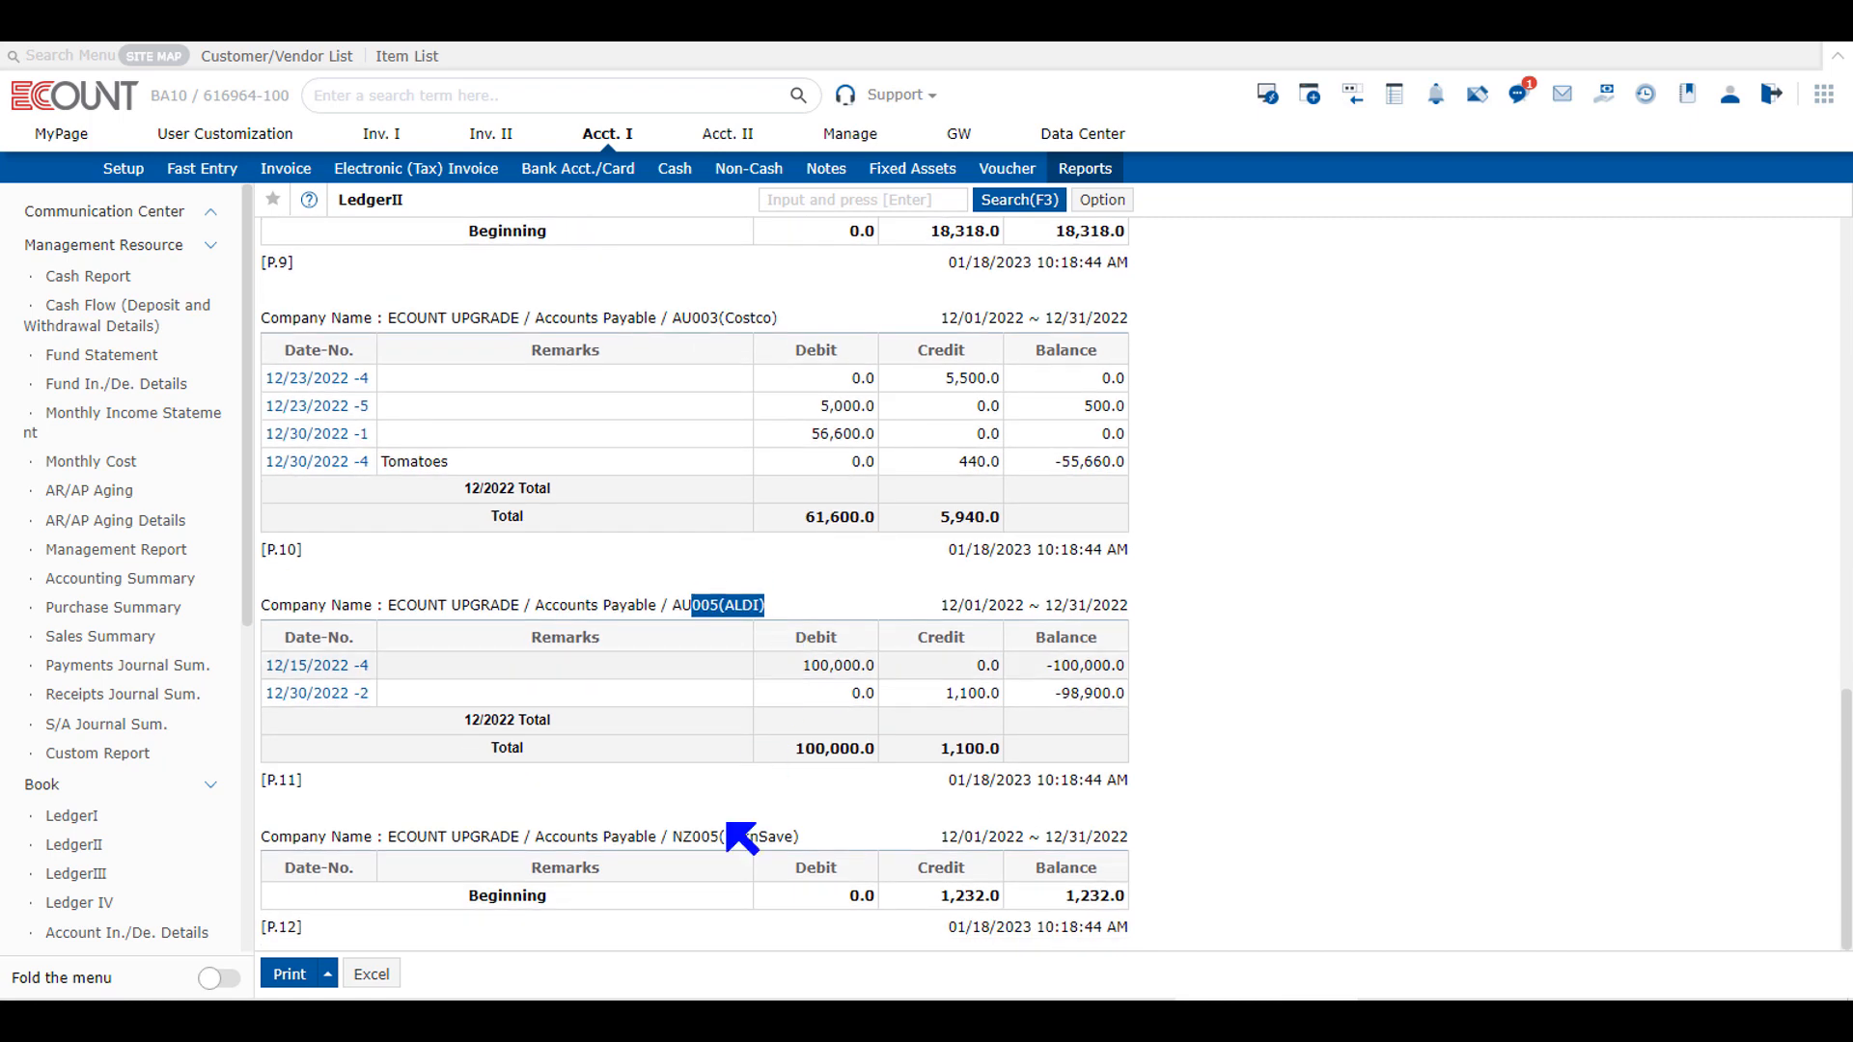
pyautogui.moveTo(699, 838); pyautogui.dragTo(840, 827)
pyautogui.click(838, 827)
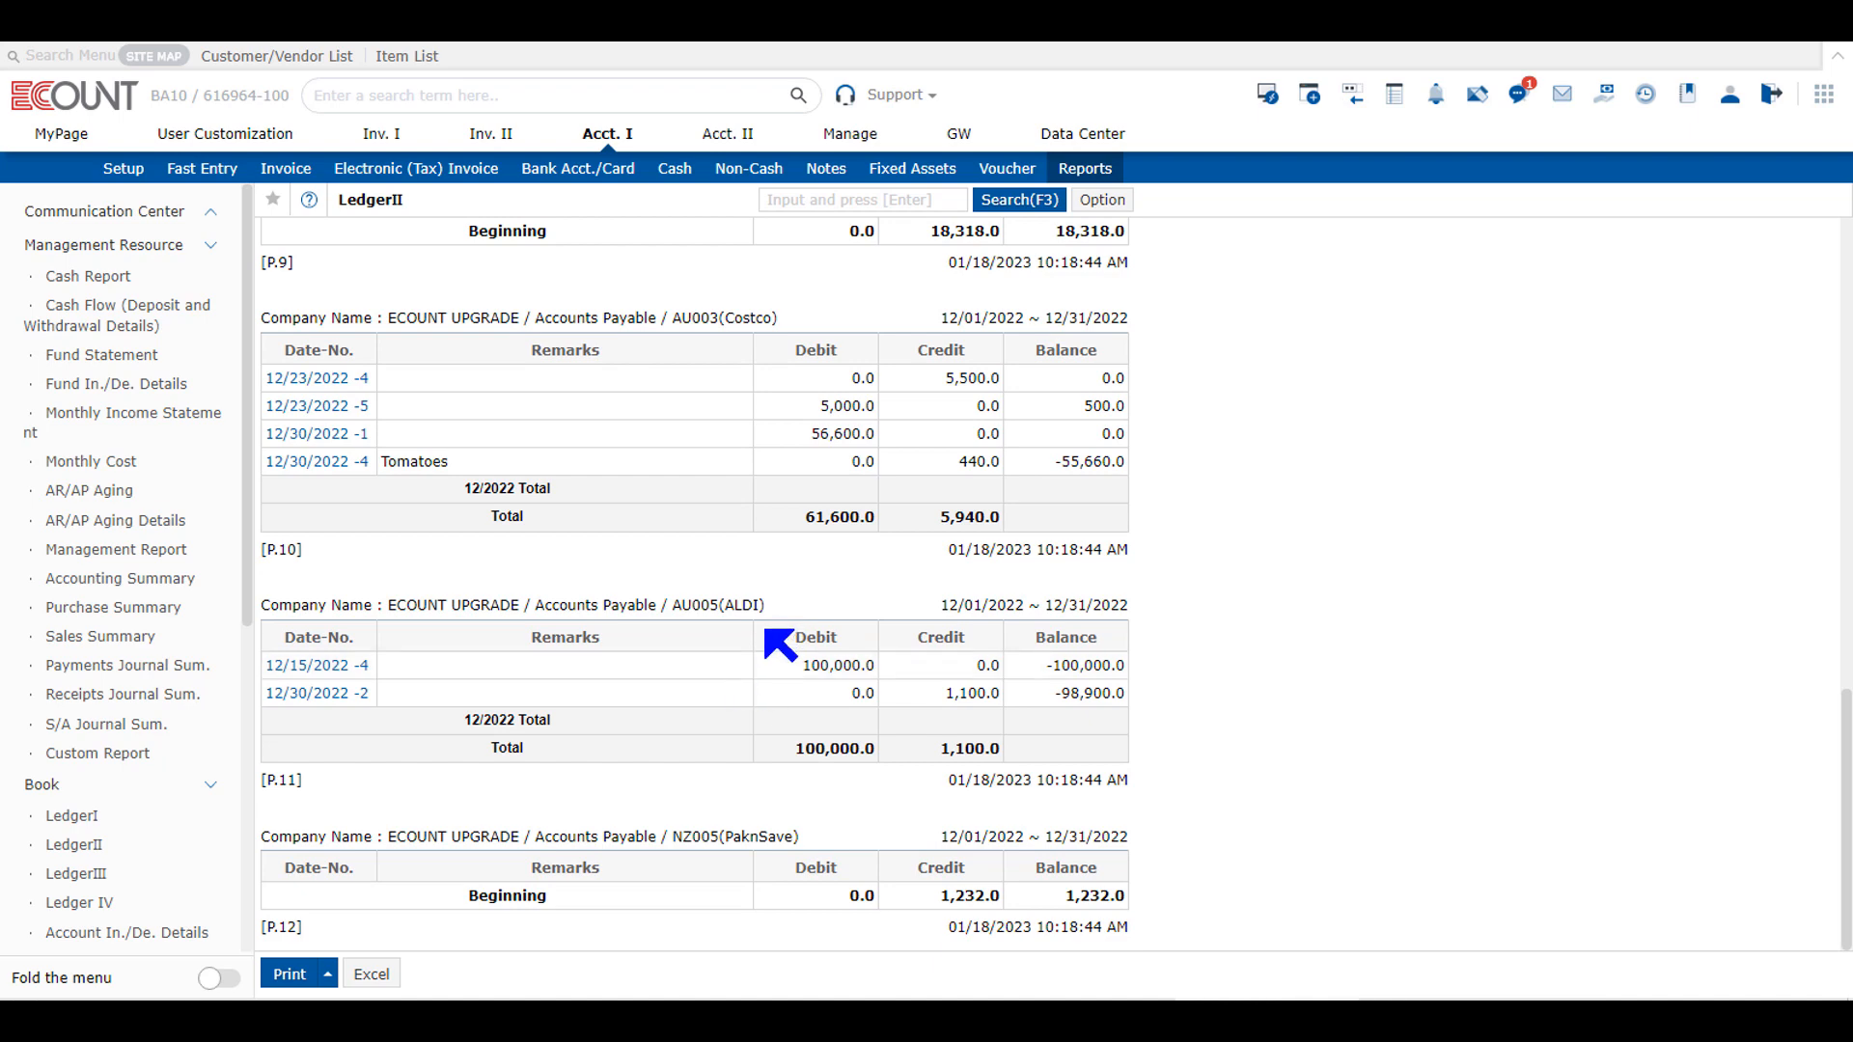
# Step: Rerun LedgerII for Accounts Payable with the type Summary by Customer/Vendor
pyautogui.click(1038, 202)
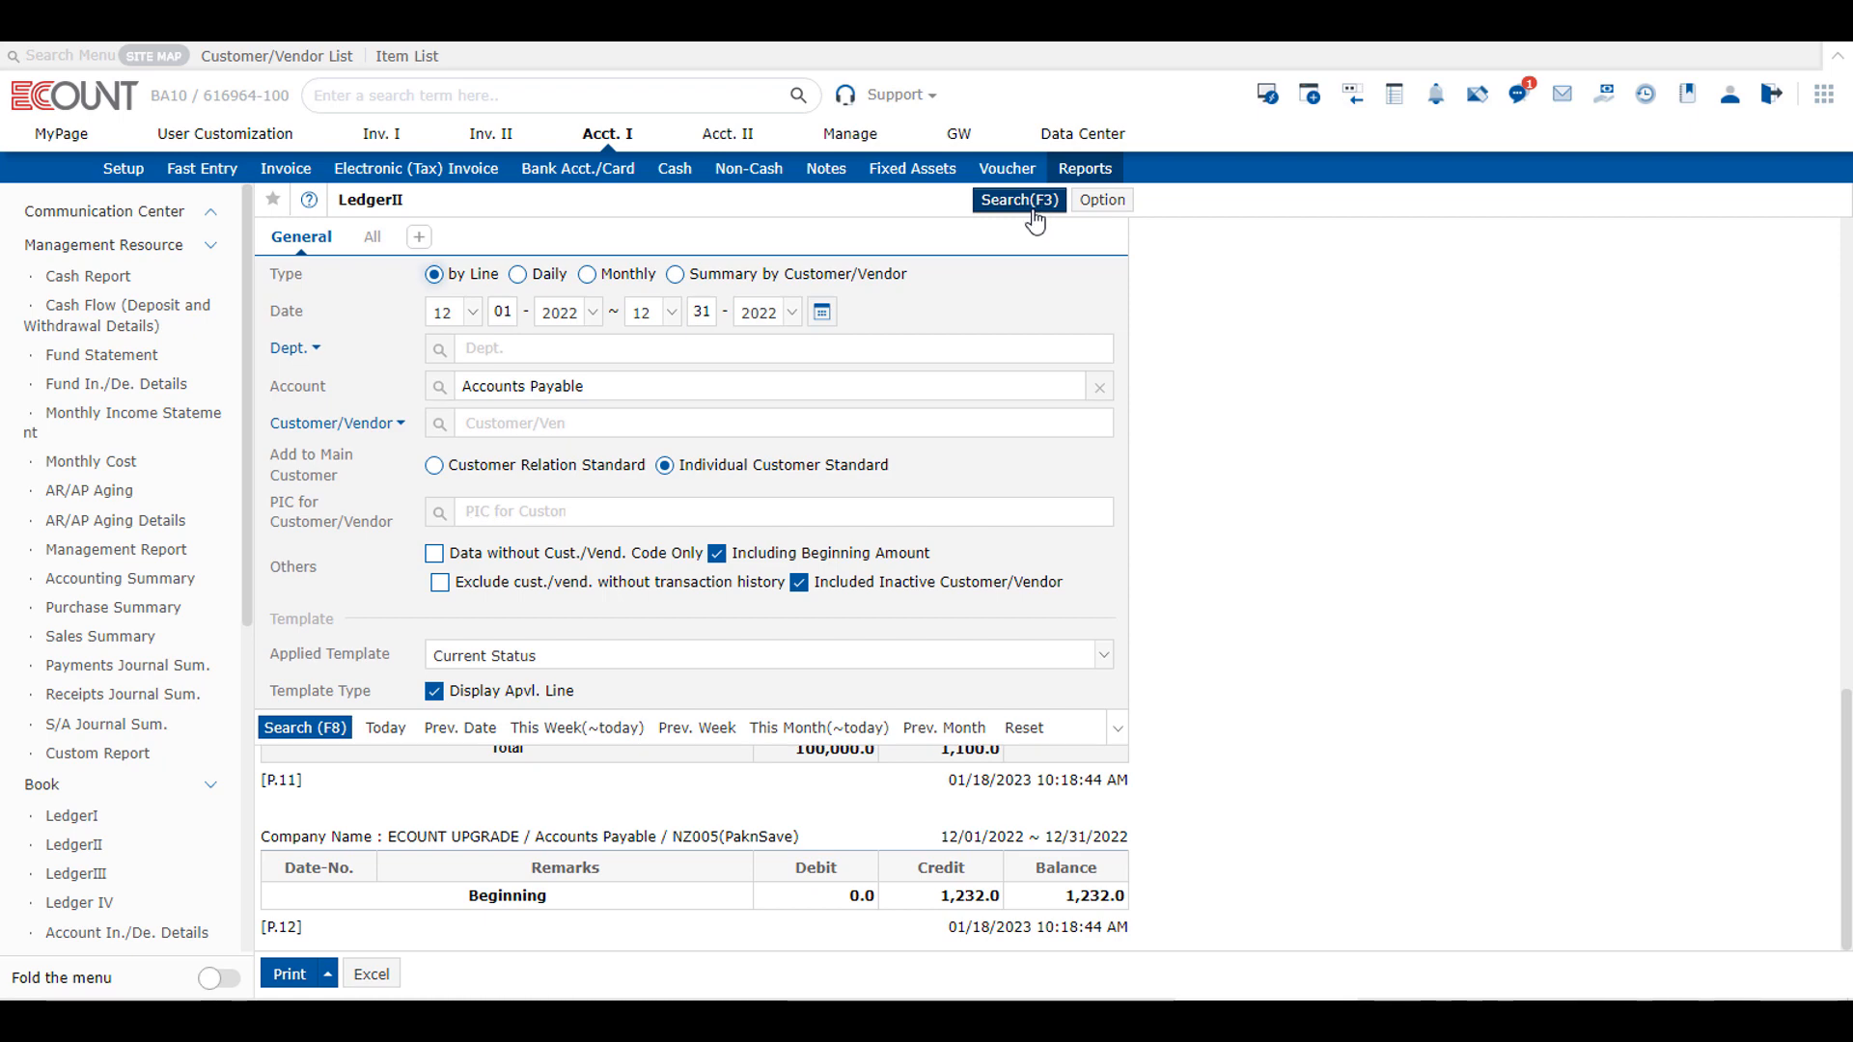
pyautogui.click(678, 276)
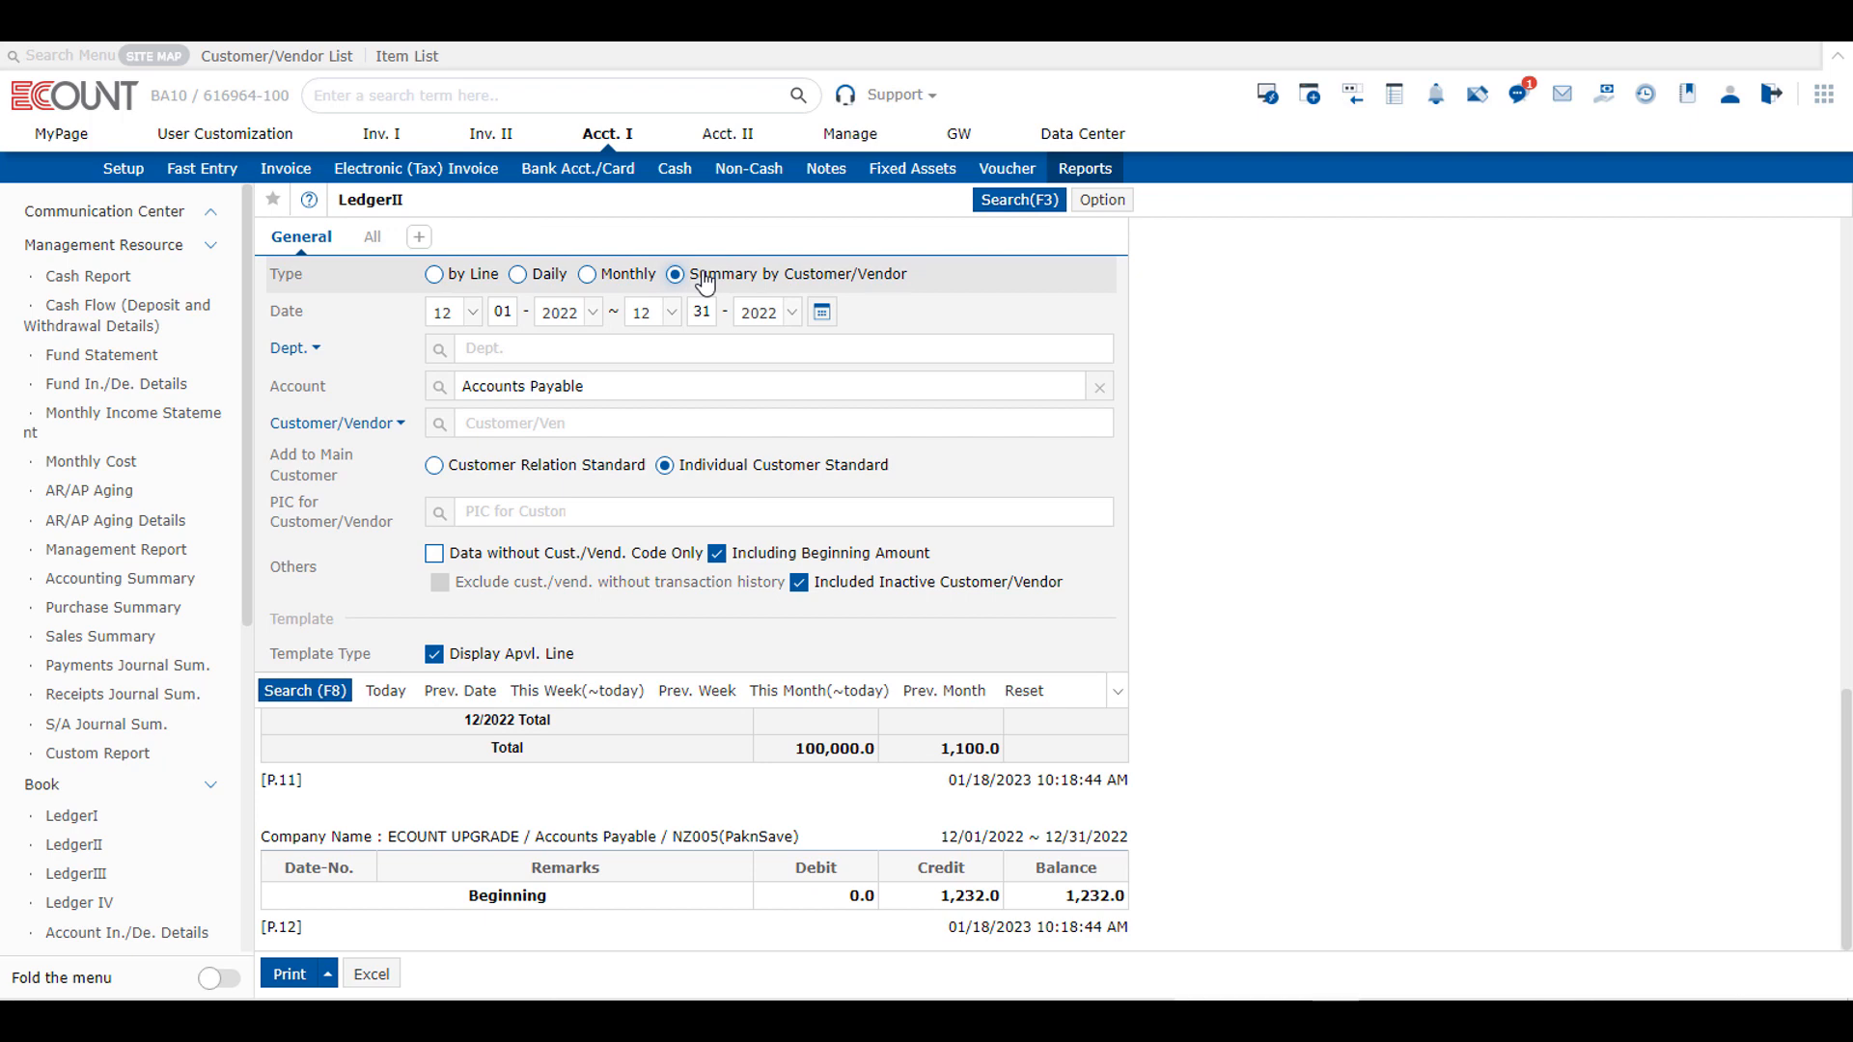
pyautogui.click(305, 690)
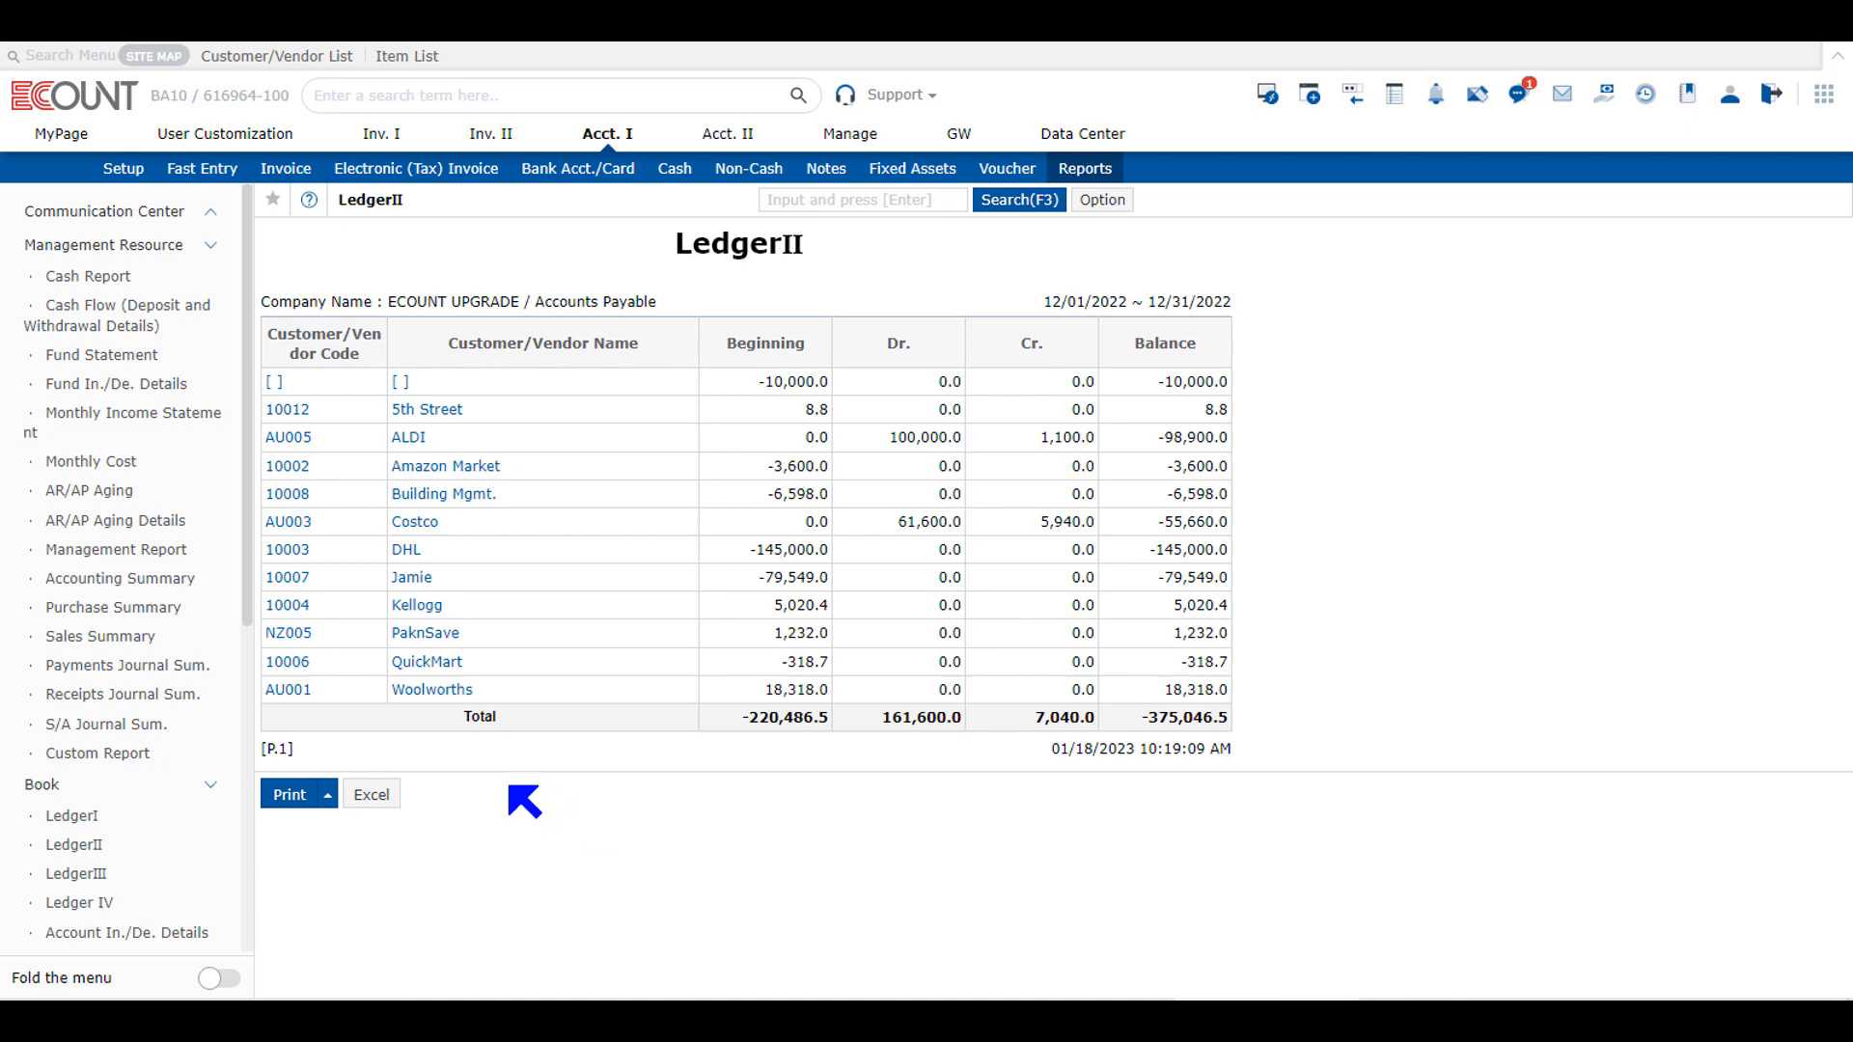
# Step: Open Kellogg's Accounts Payable ledger and rerun it for the period 12/01/2021 to 12/31/2022
pyautogui.click(423, 608)
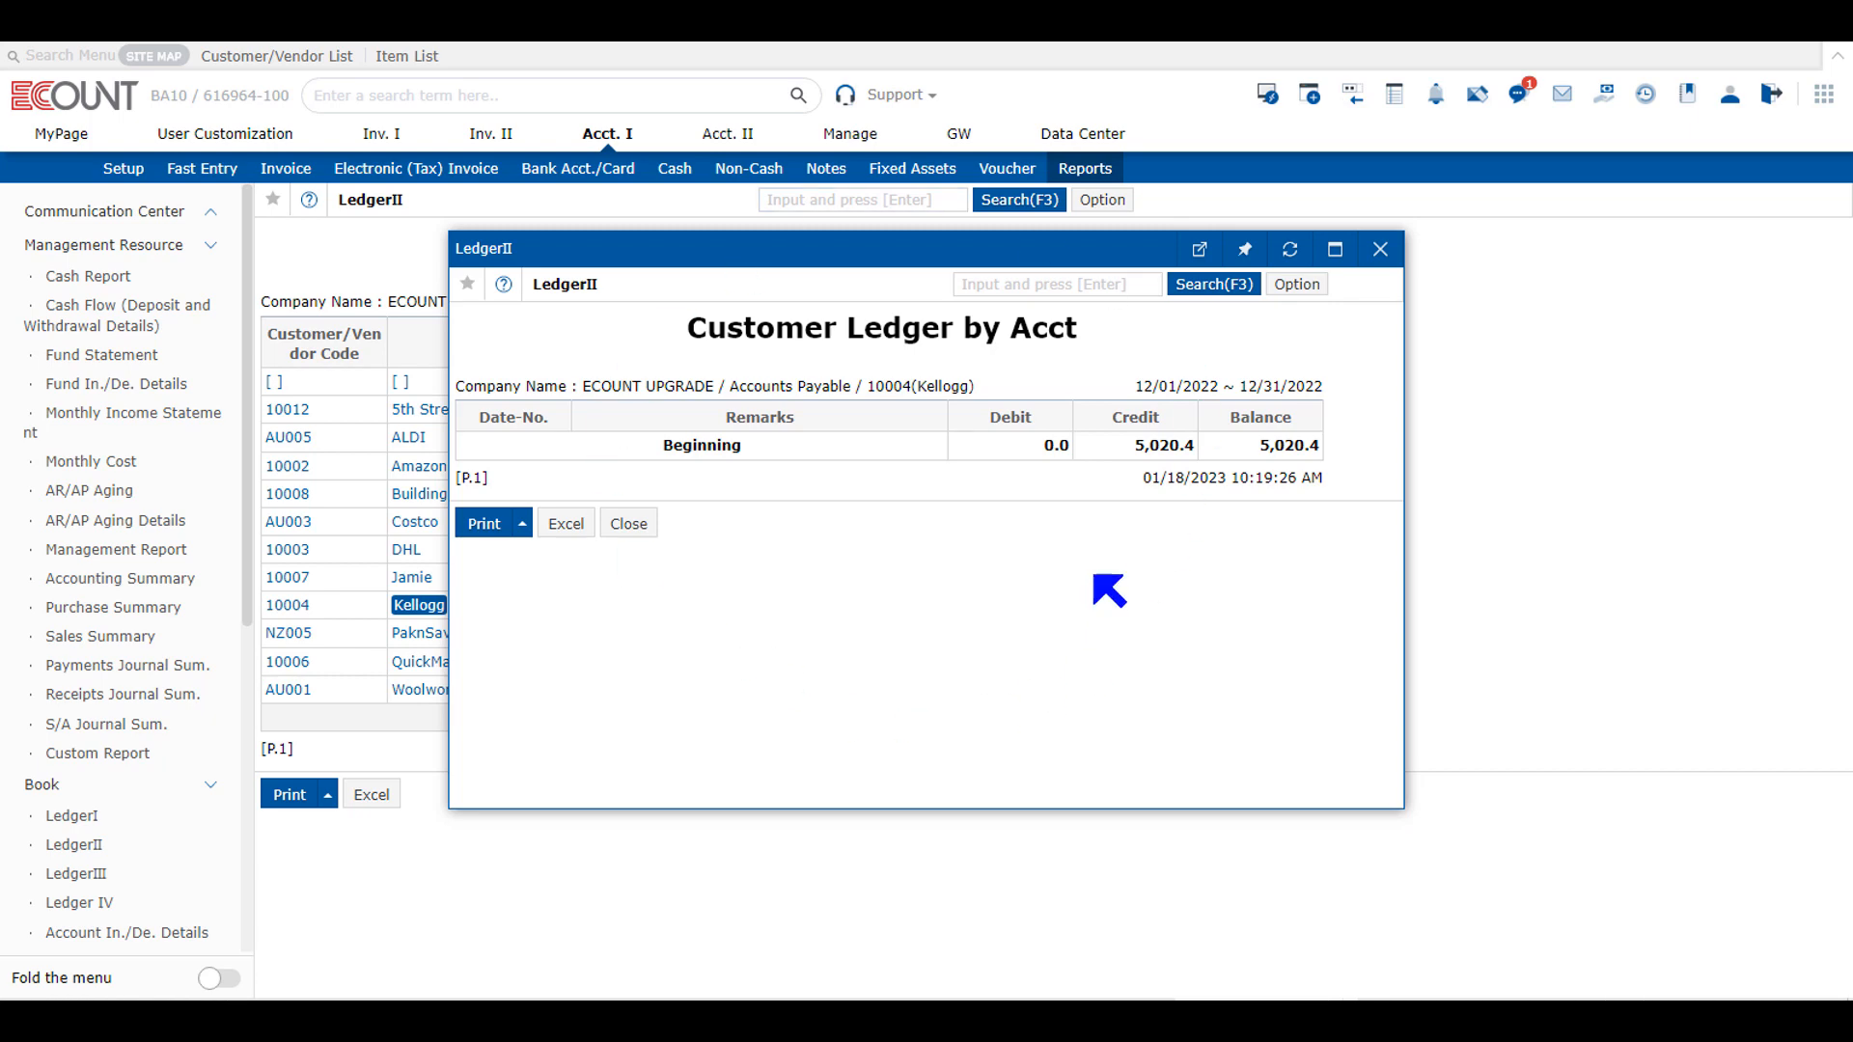
pyautogui.click(1230, 285)
pyautogui.click(763, 396)
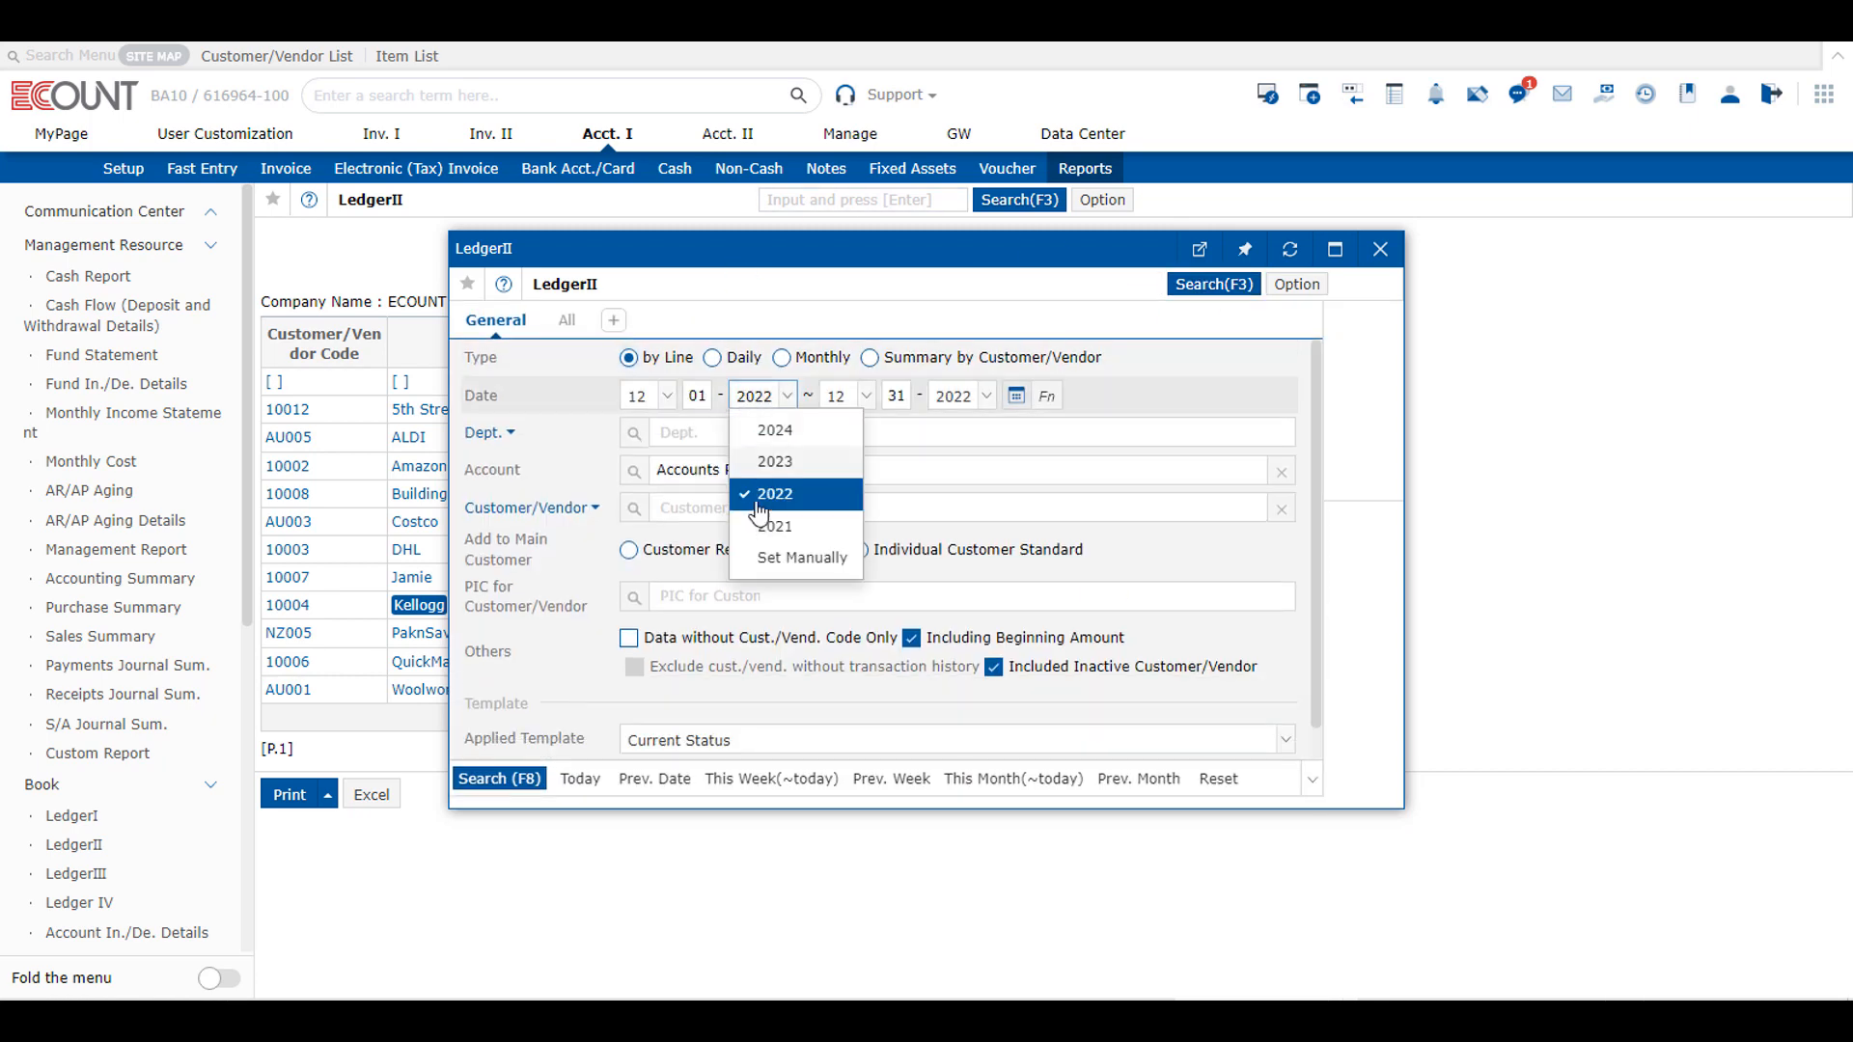
pyautogui.click(772, 536)
pyautogui.click(502, 779)
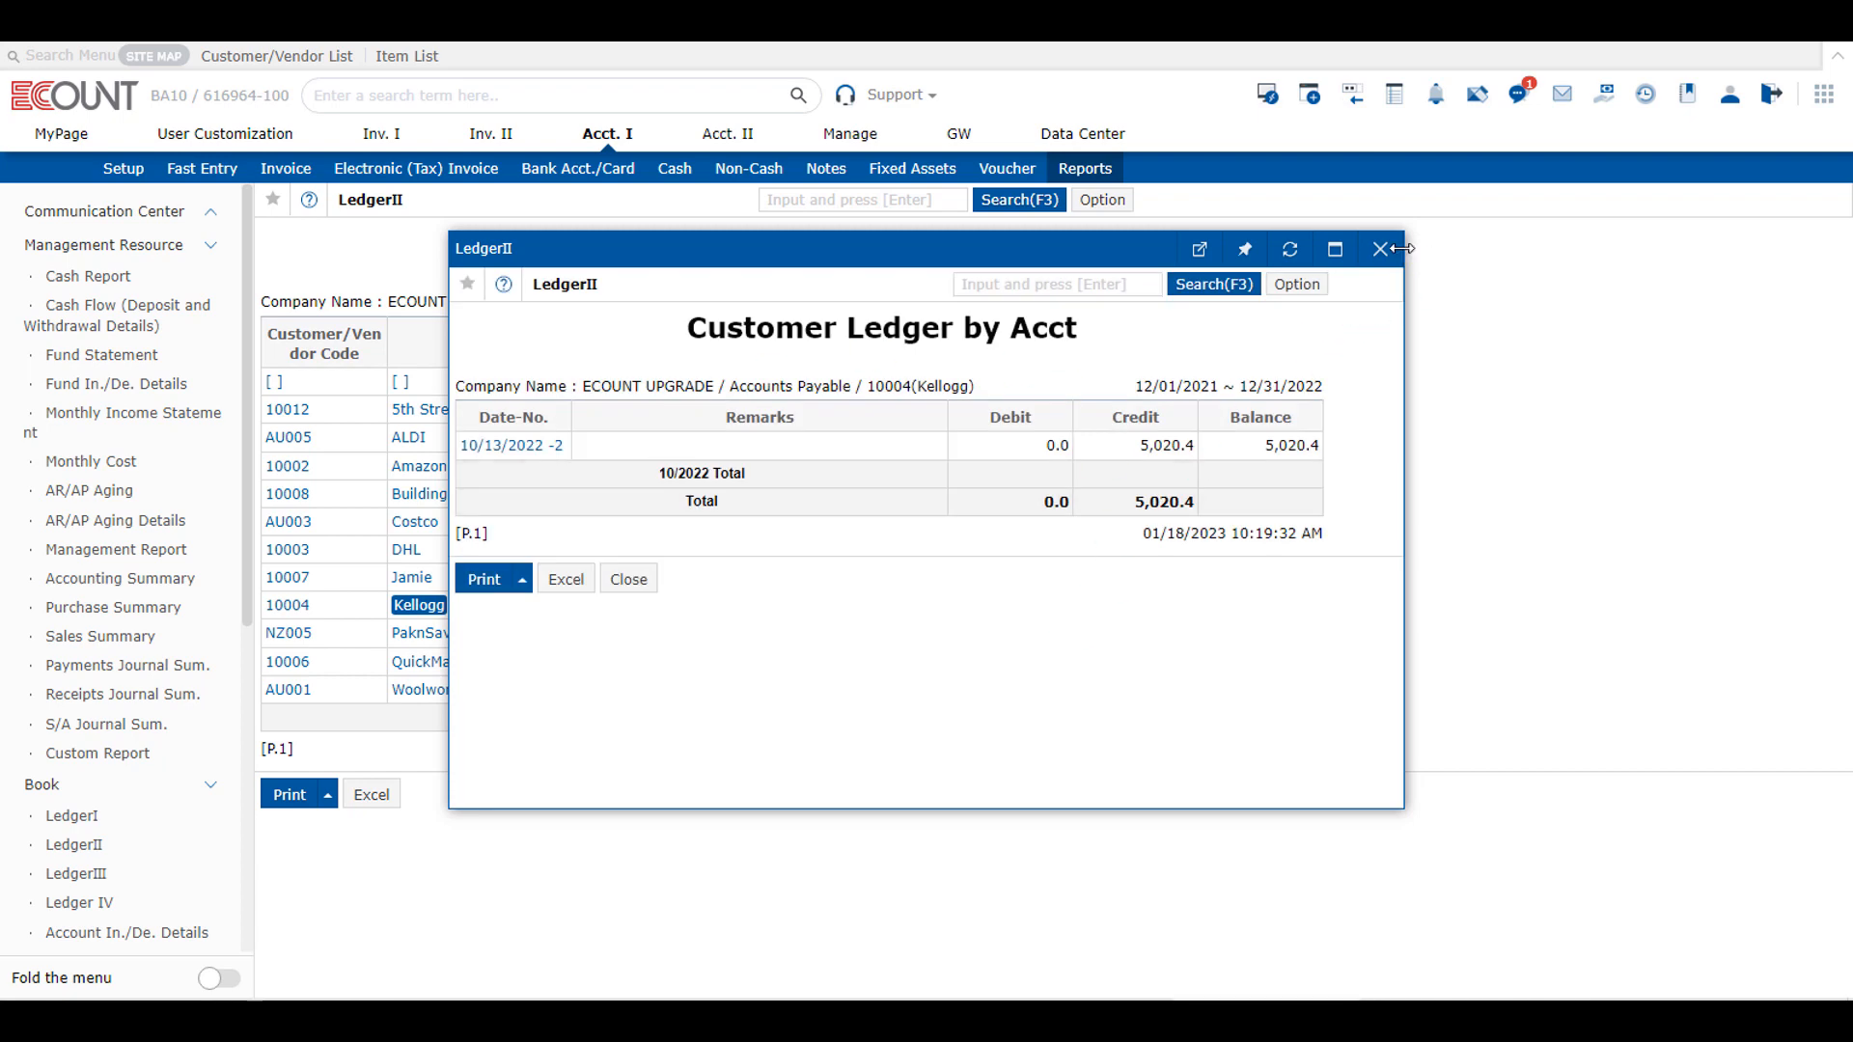
# Step: Run the LedgerIII report by line for December 2022 with Costco as the customer/vendor
pyautogui.click(1078, 158)
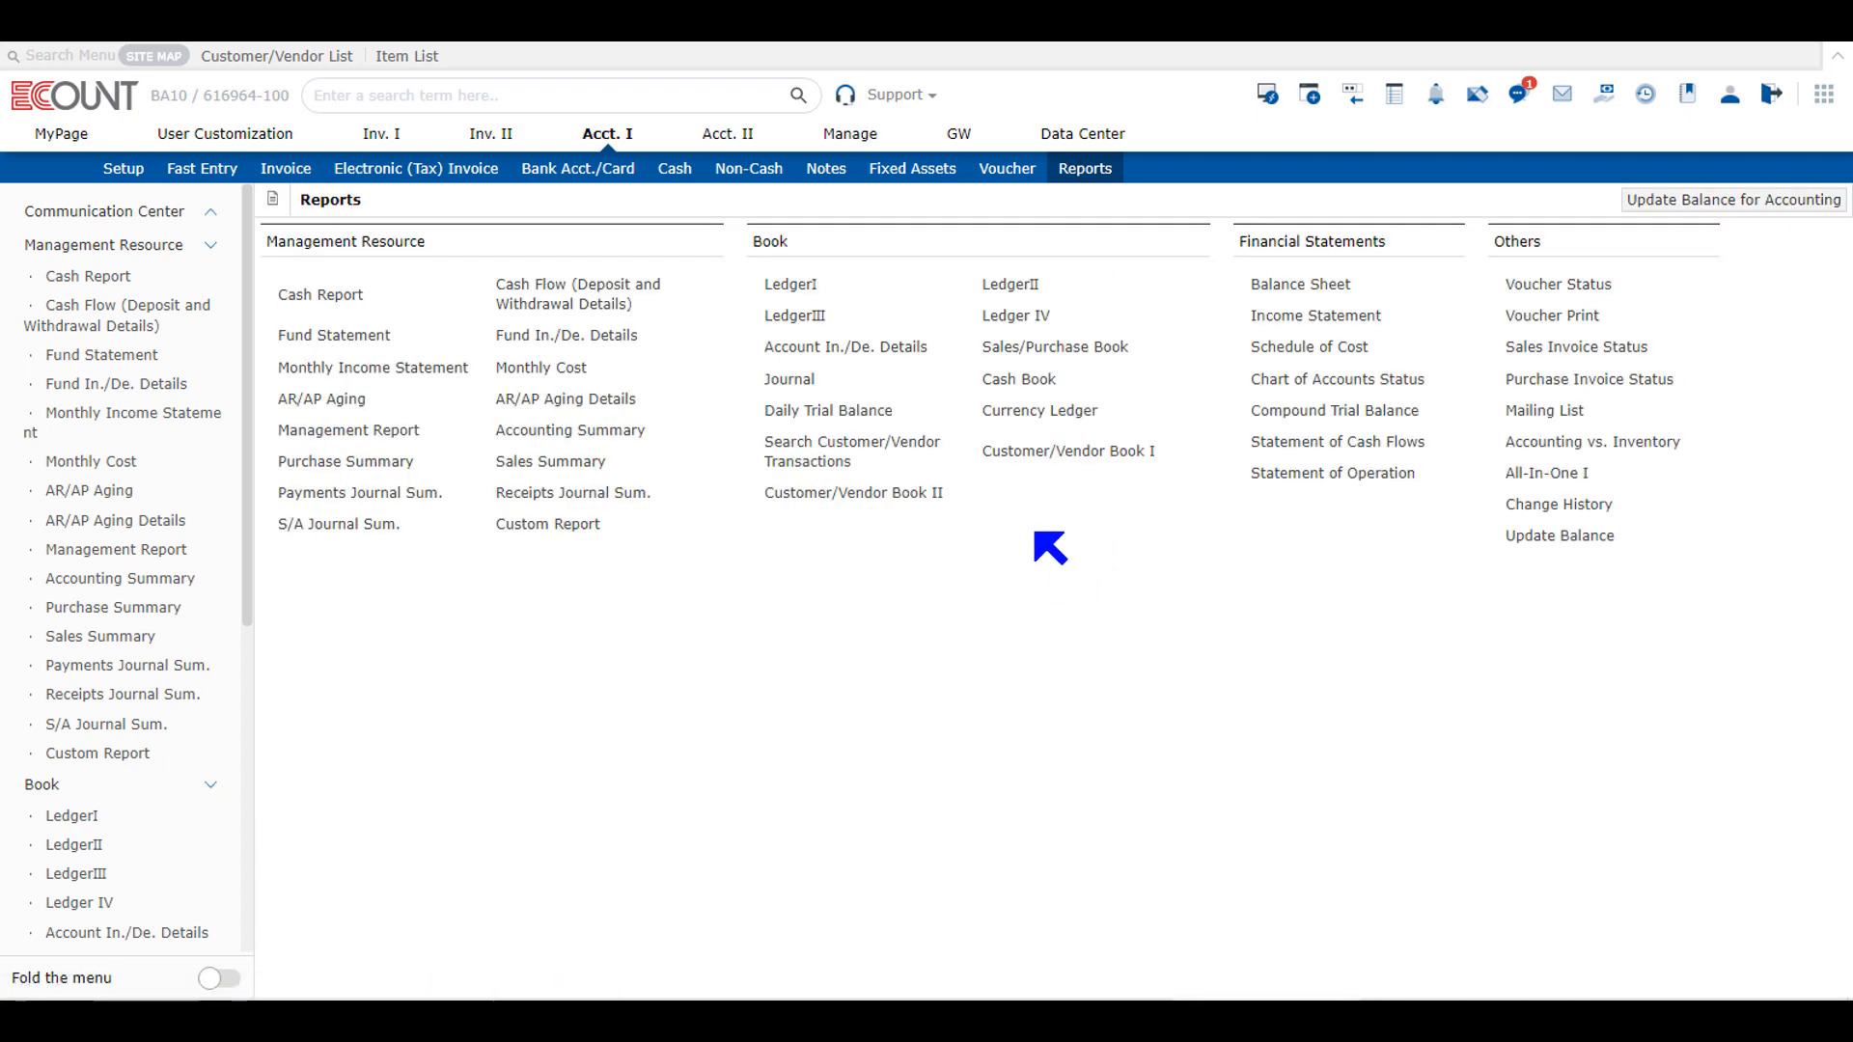
pyautogui.click(806, 319)
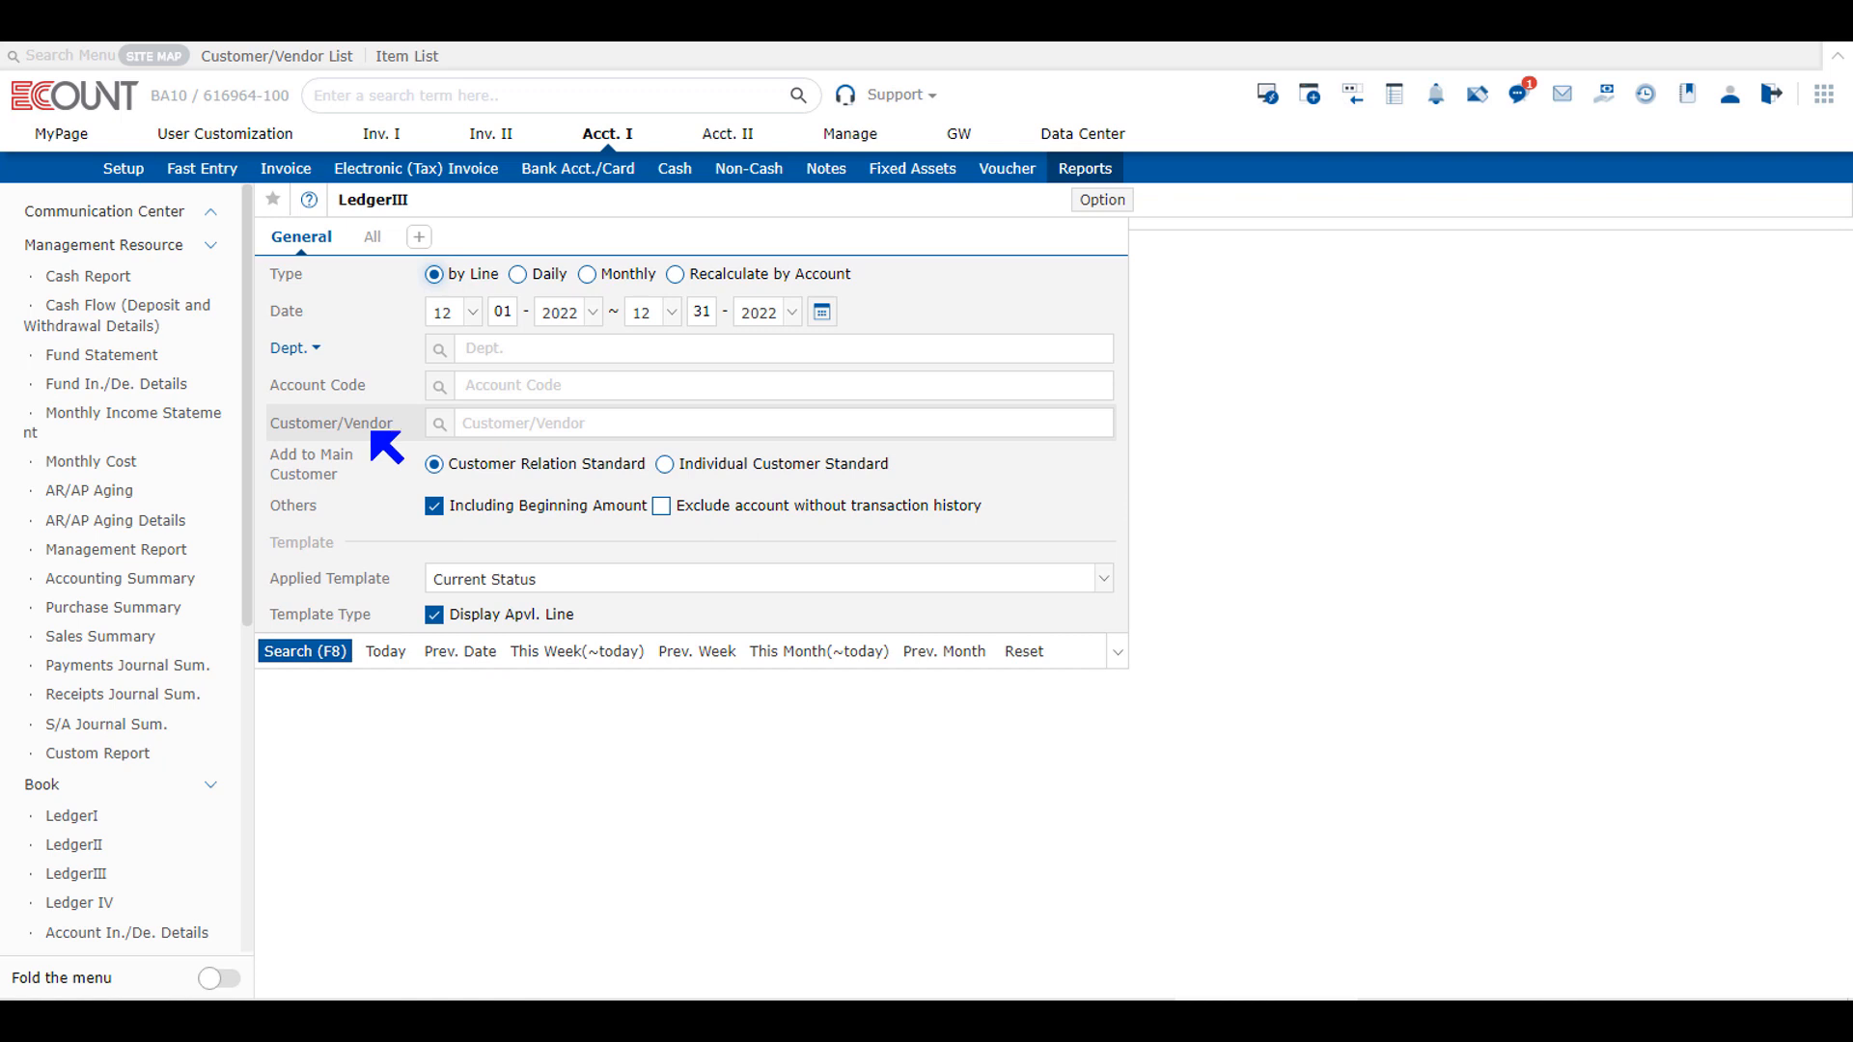
pyautogui.click(492, 422)
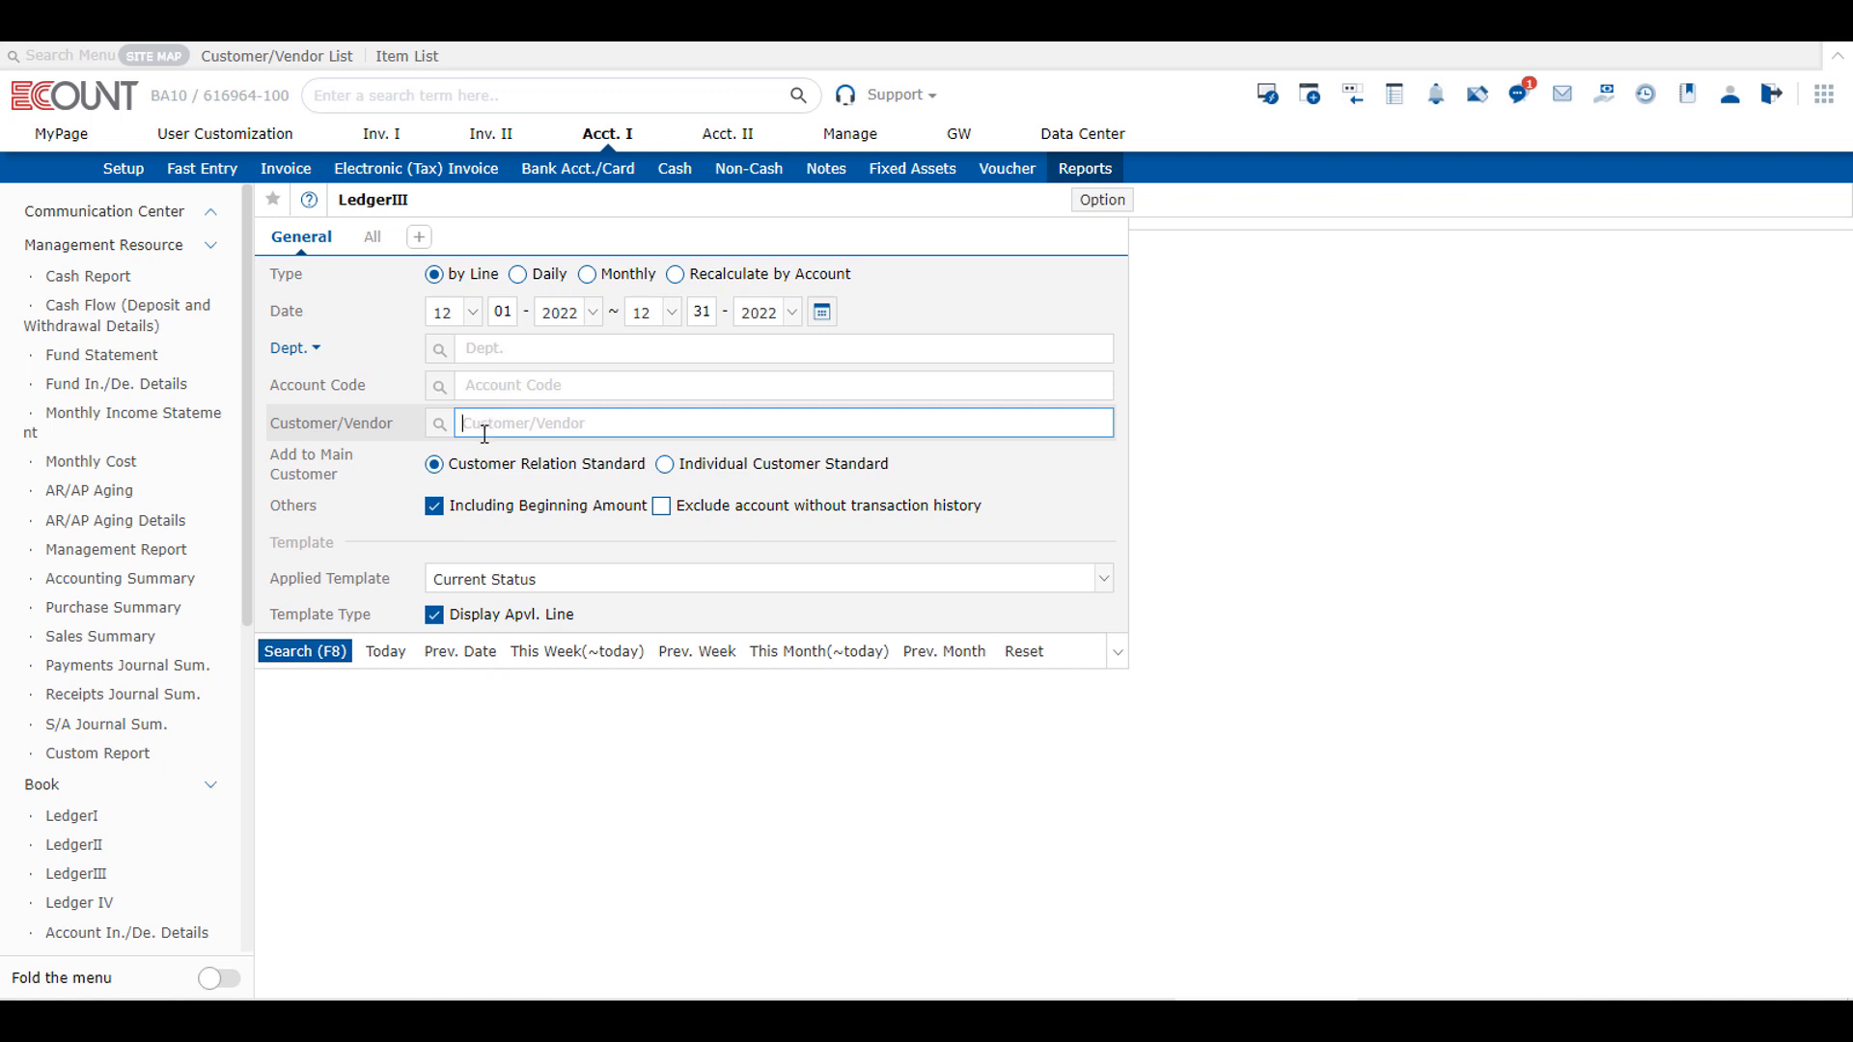
pyautogui.click(331, 649)
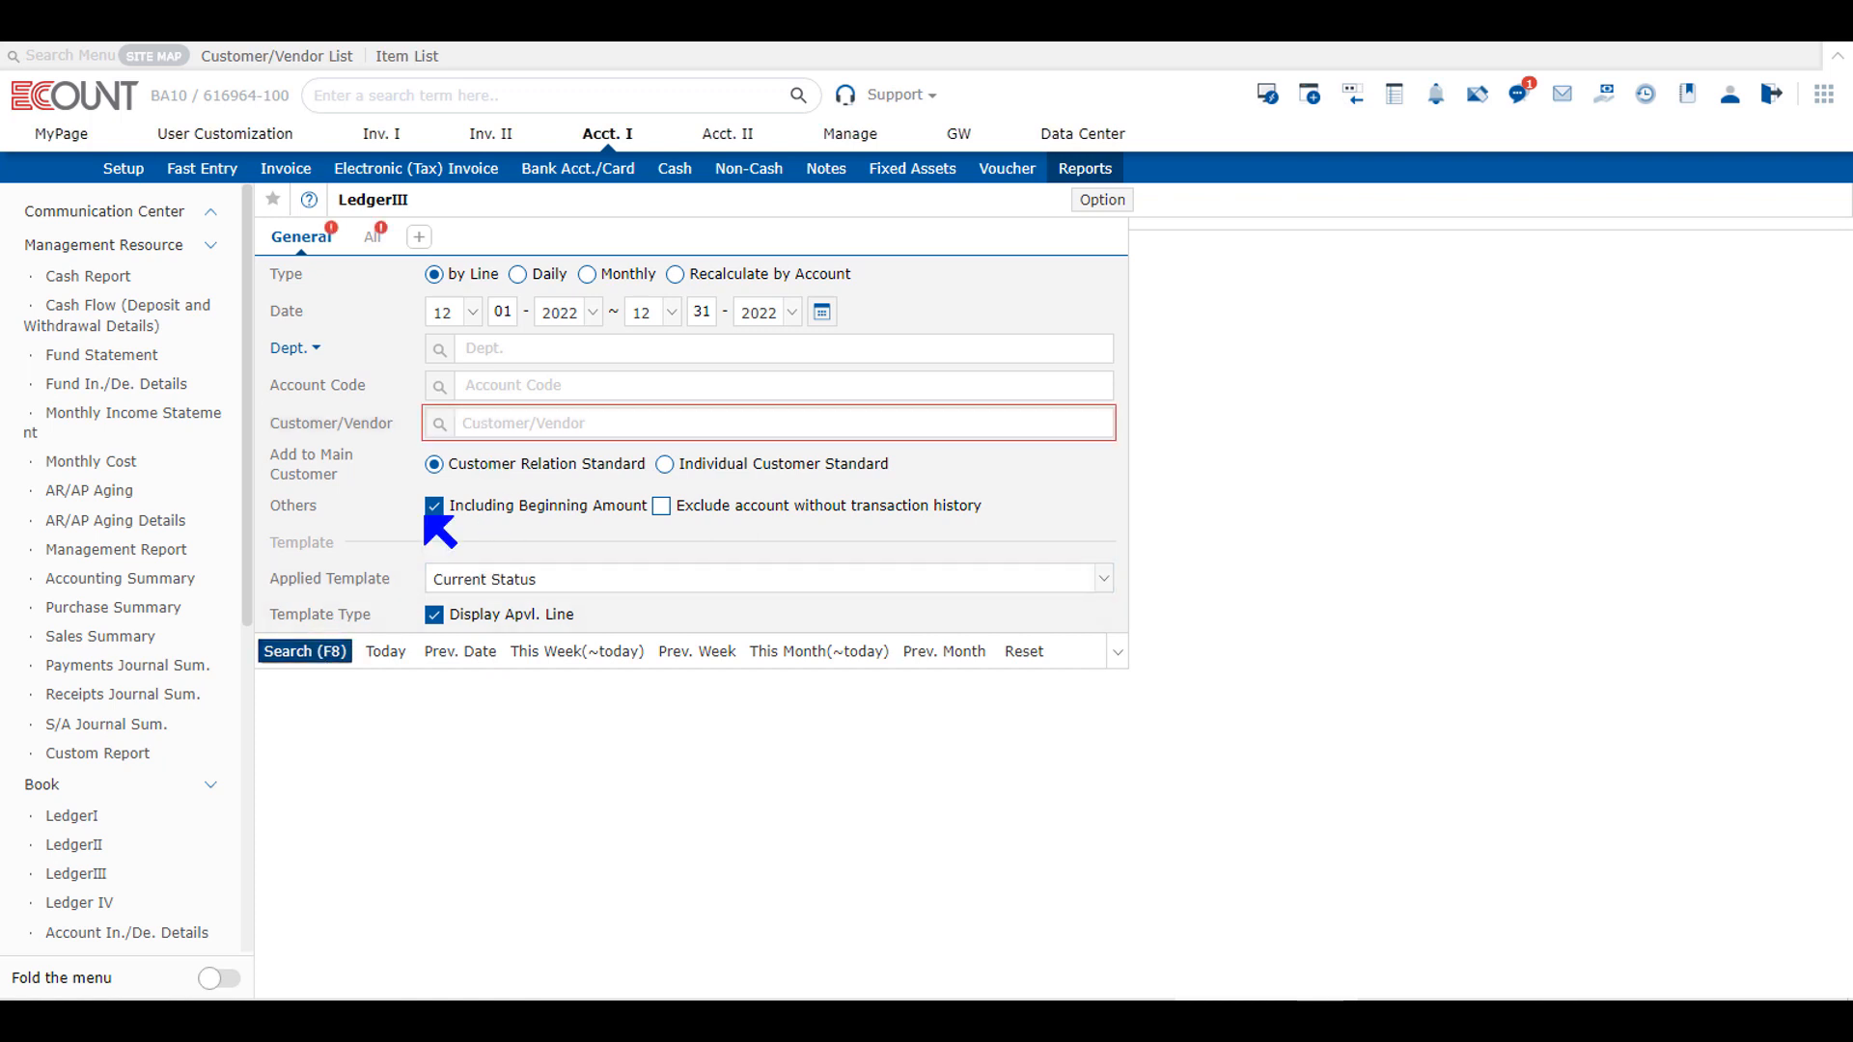
pyautogui.click(481, 432)
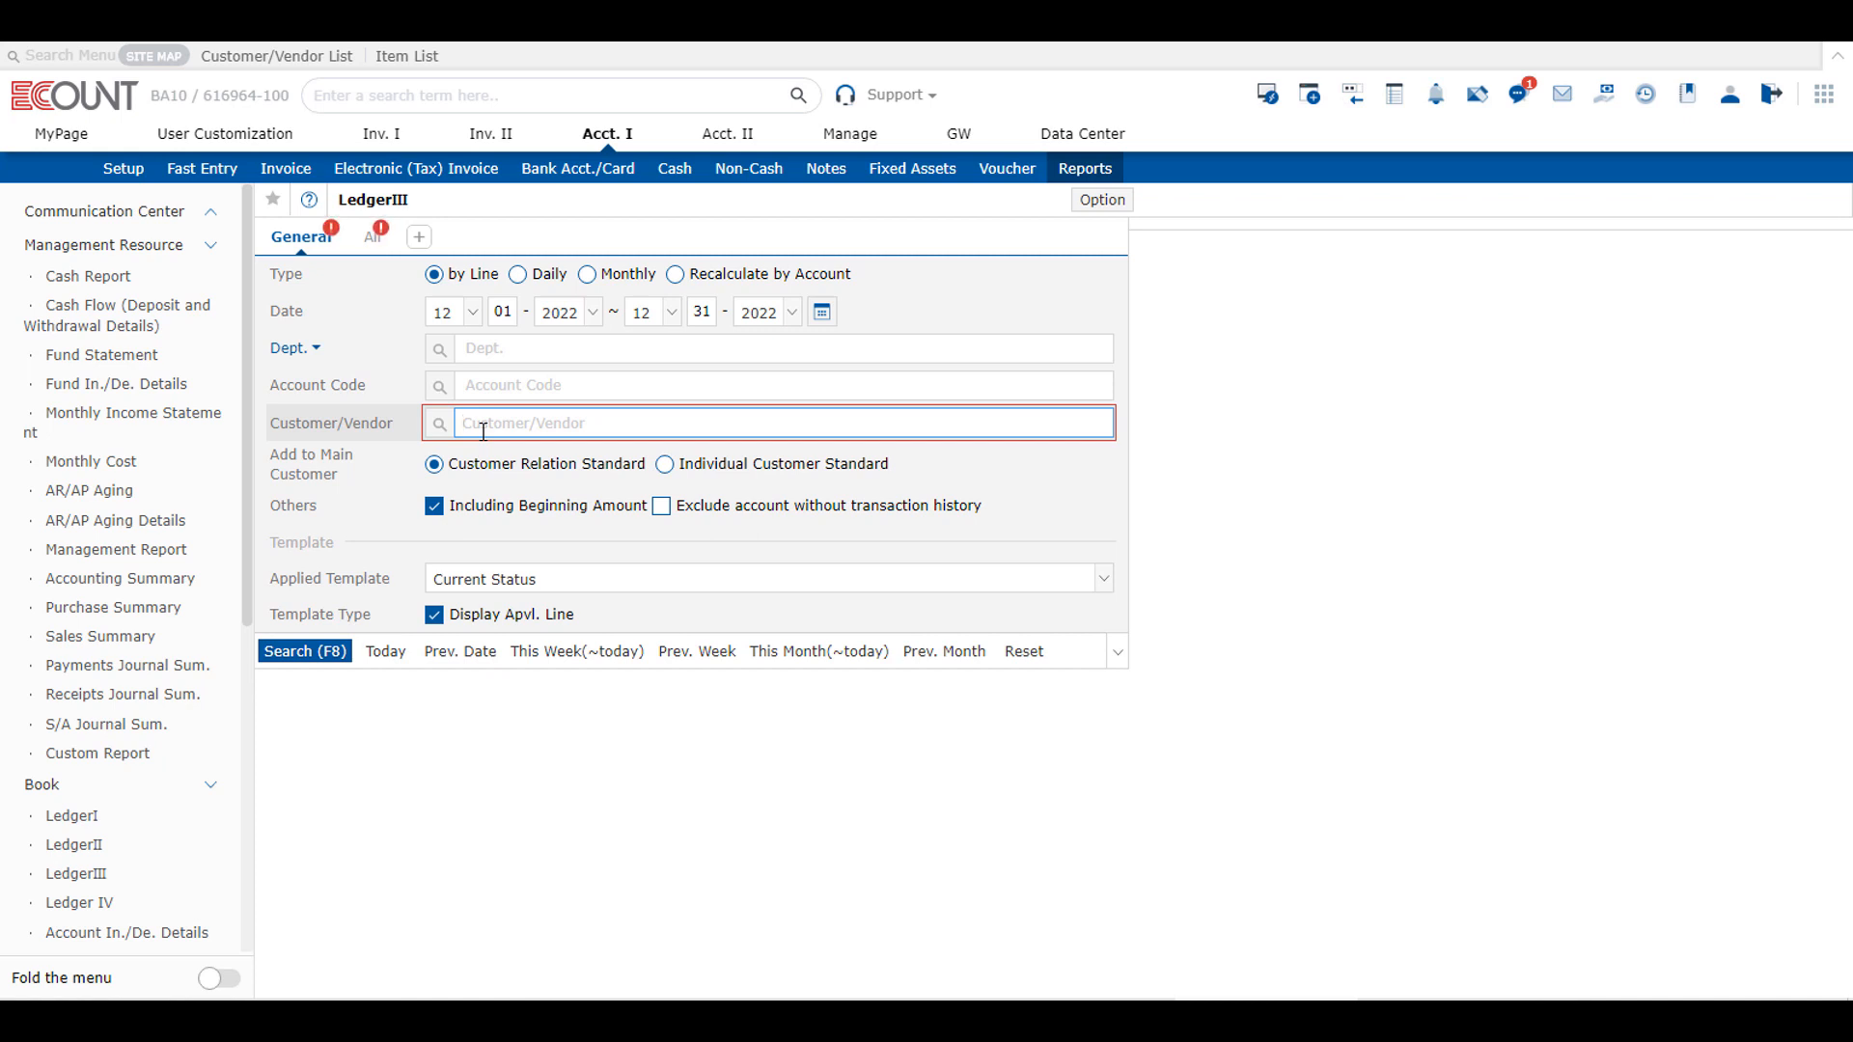
pyautogui.write('costc')
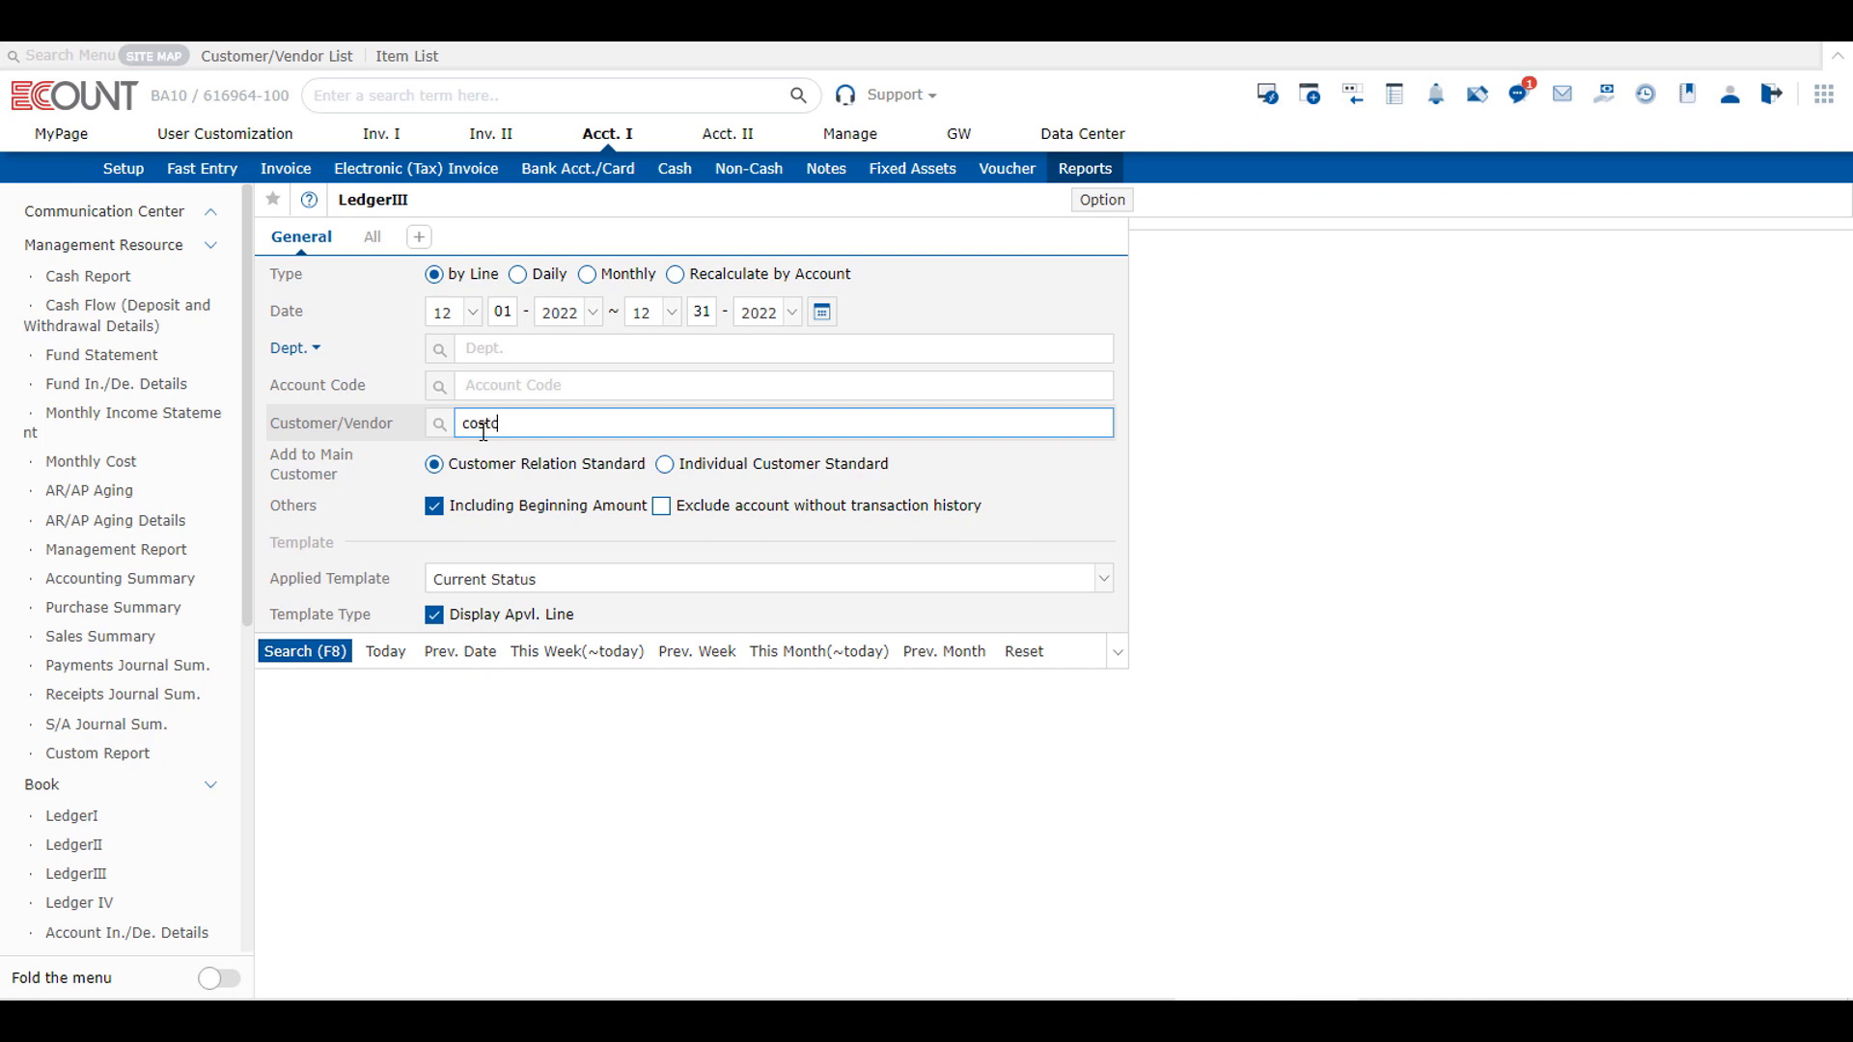
pyautogui.write('o')
pyautogui.press('Return')
pyautogui.click(315, 653)
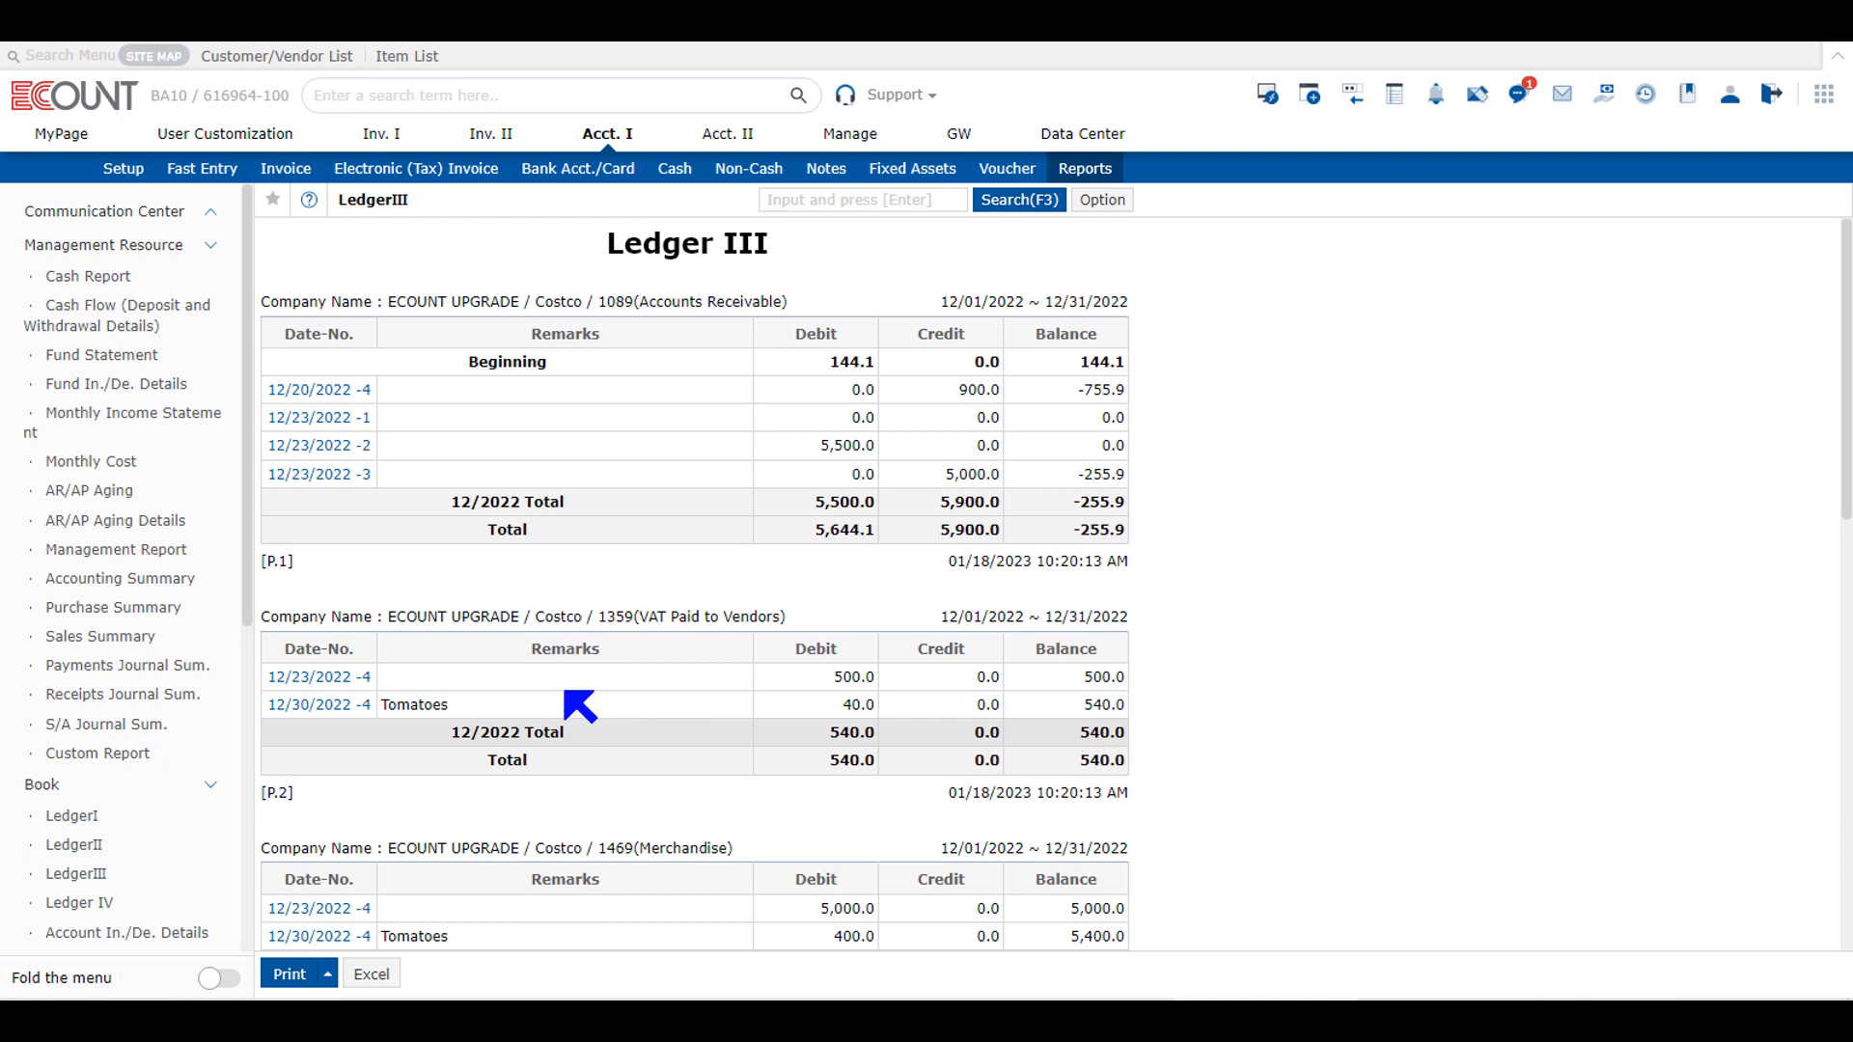
# Step: Look through Costco's ledgers by account, checking the Accounts Receivable, VAT Paid to Vendors, Merchandise and payable sections
pyautogui.doubleClick(564, 301)
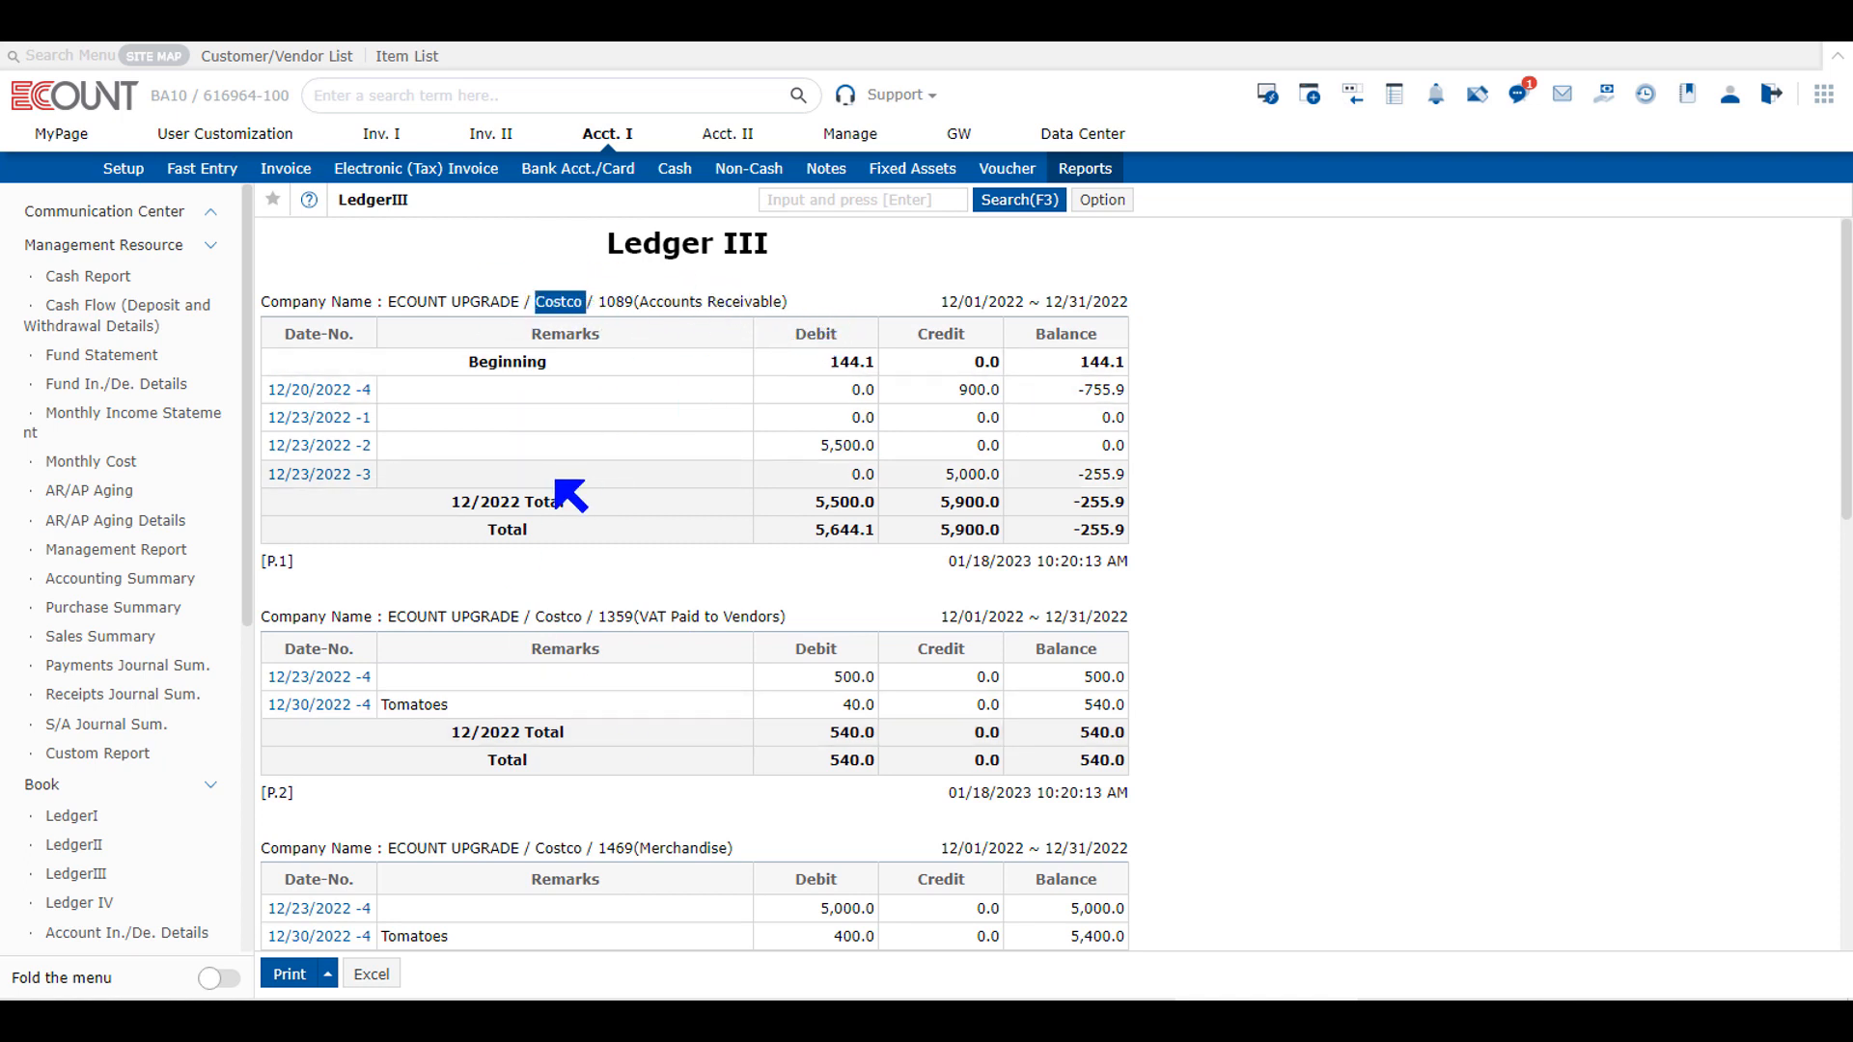
pyautogui.scroll(-6, 675, 622)
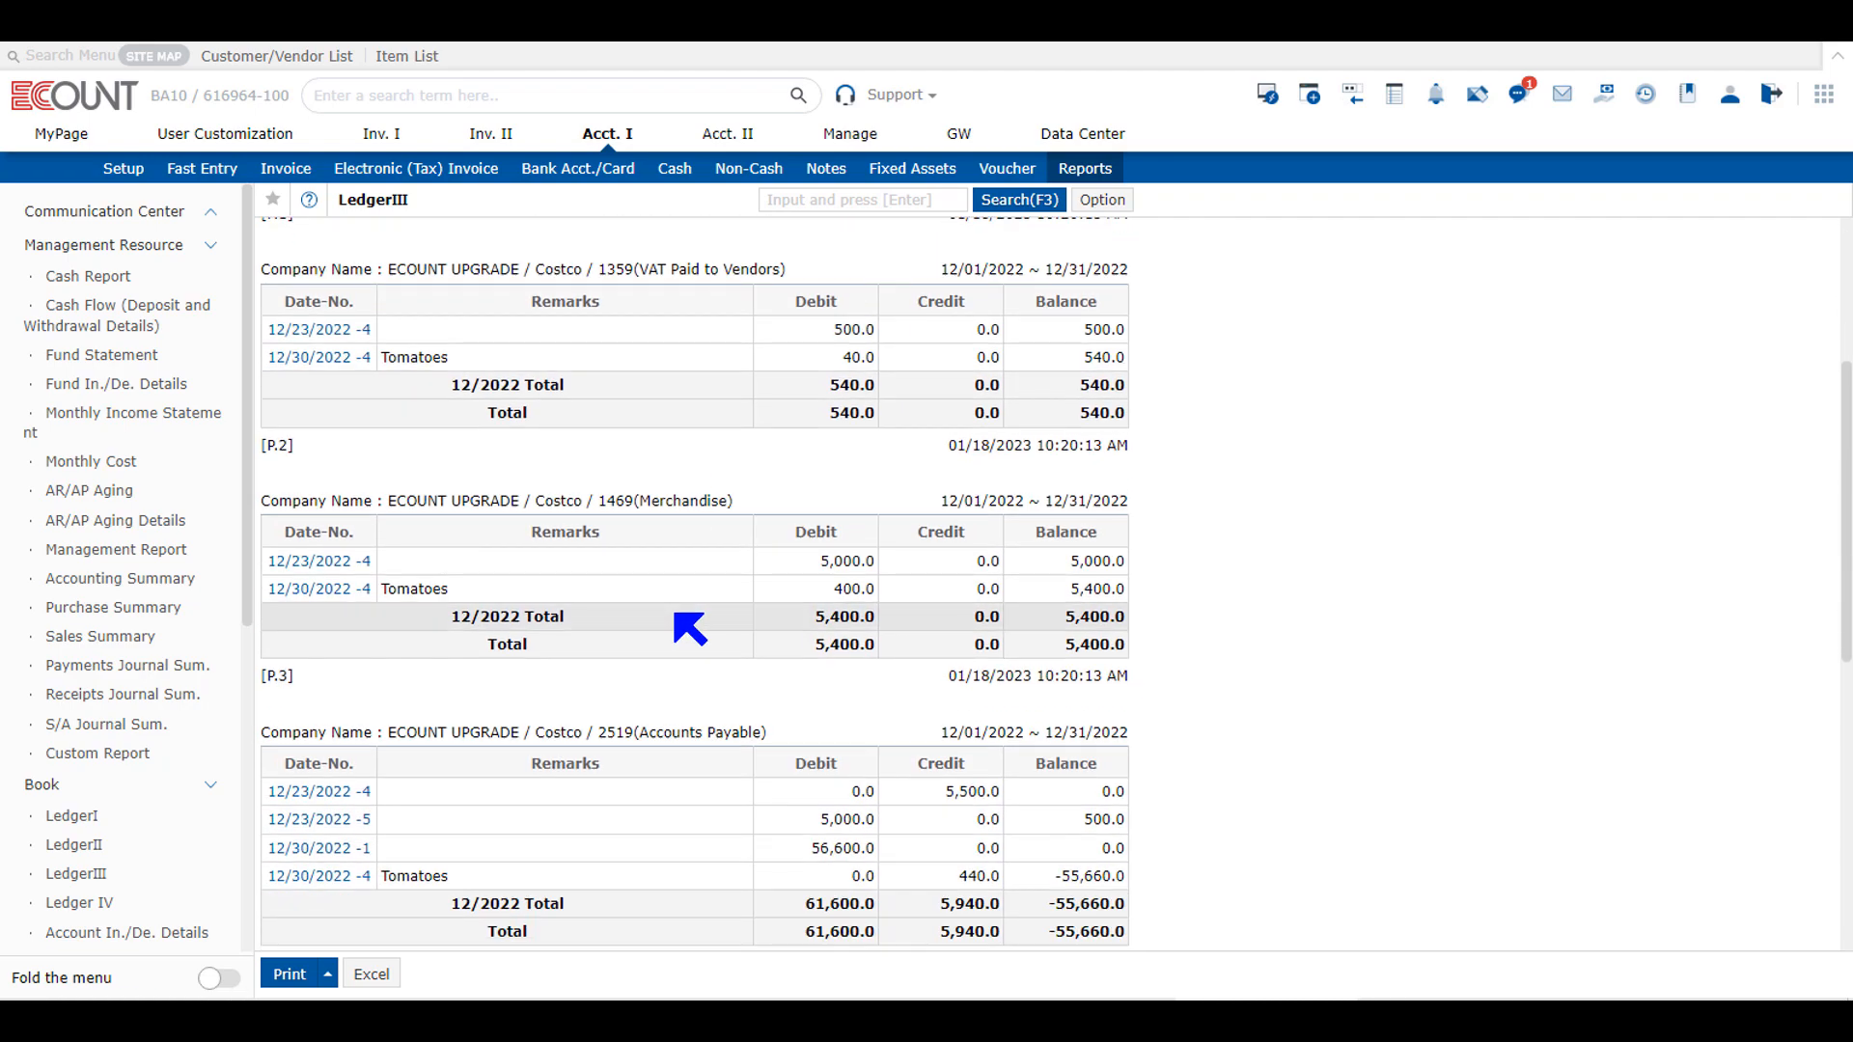
pyautogui.scroll(6, 688, 628)
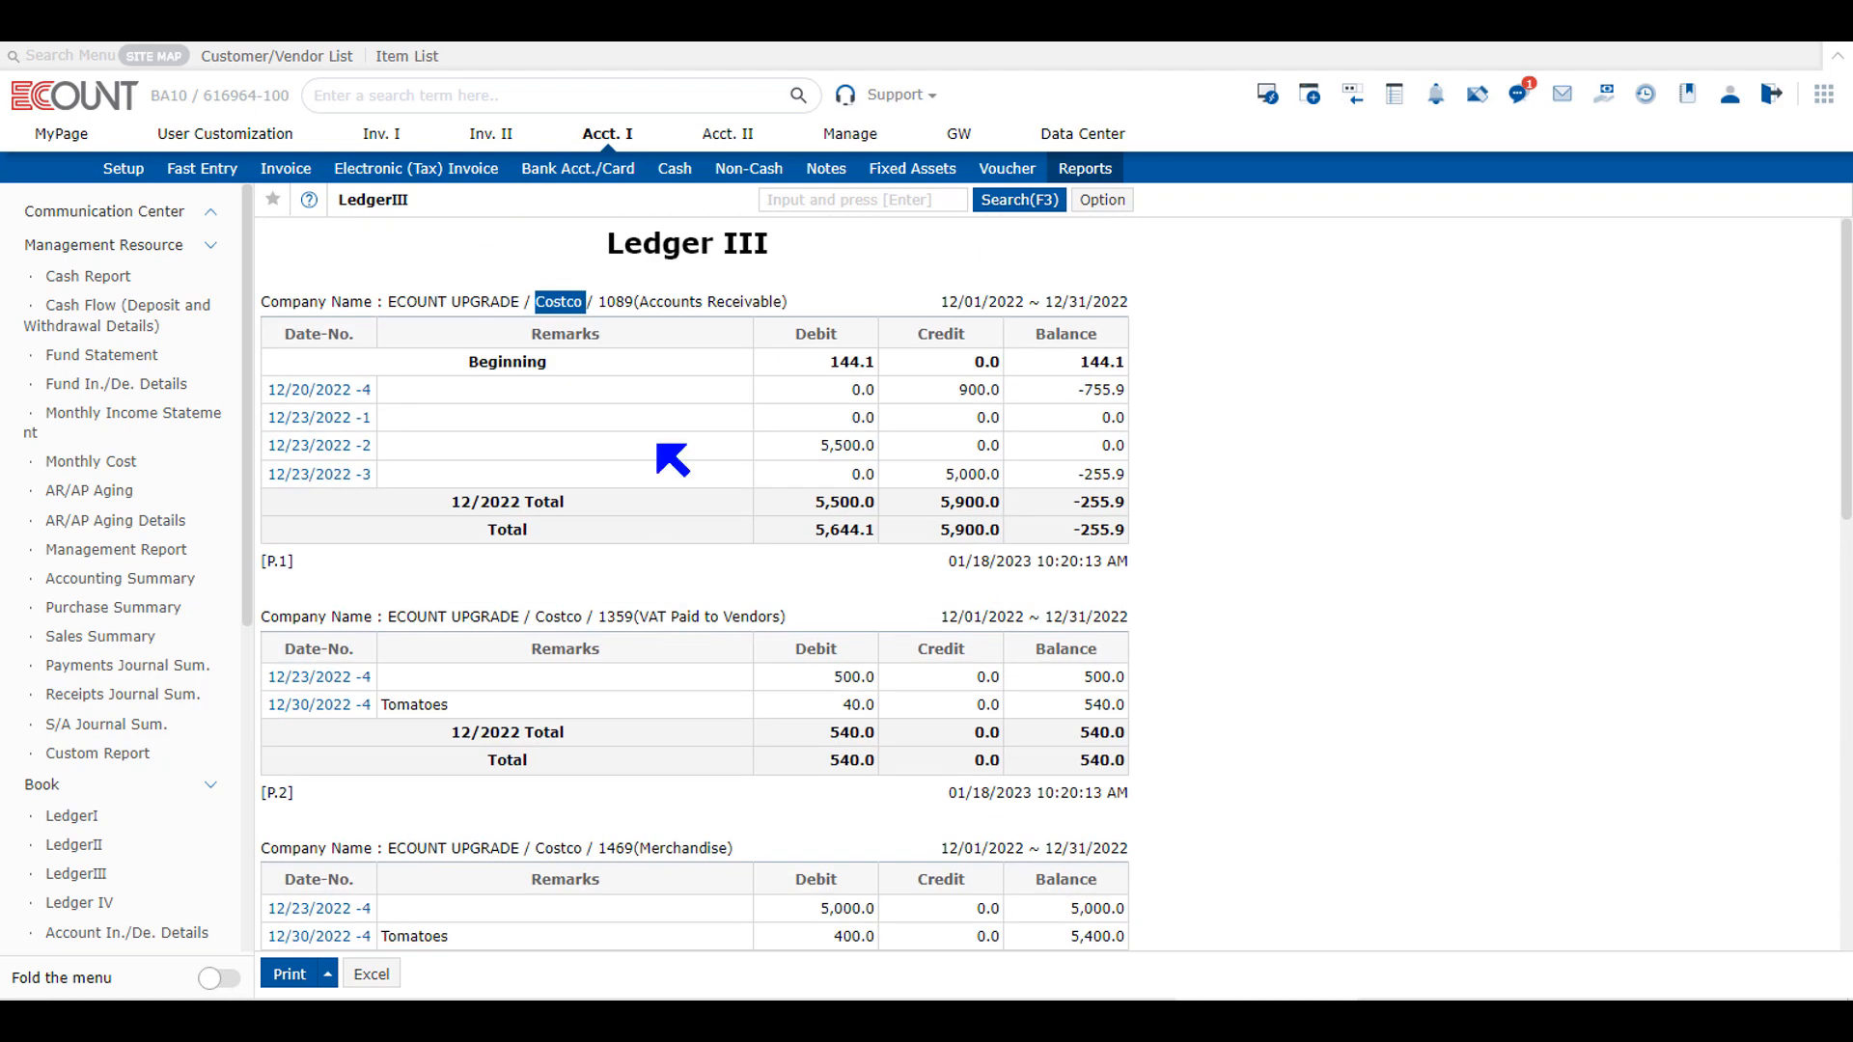
pyautogui.moveTo(657, 306); pyautogui.dragTo(760, 308)
pyautogui.moveTo(656, 618); pyautogui.dragTo(751, 619)
pyautogui.click(762, 618)
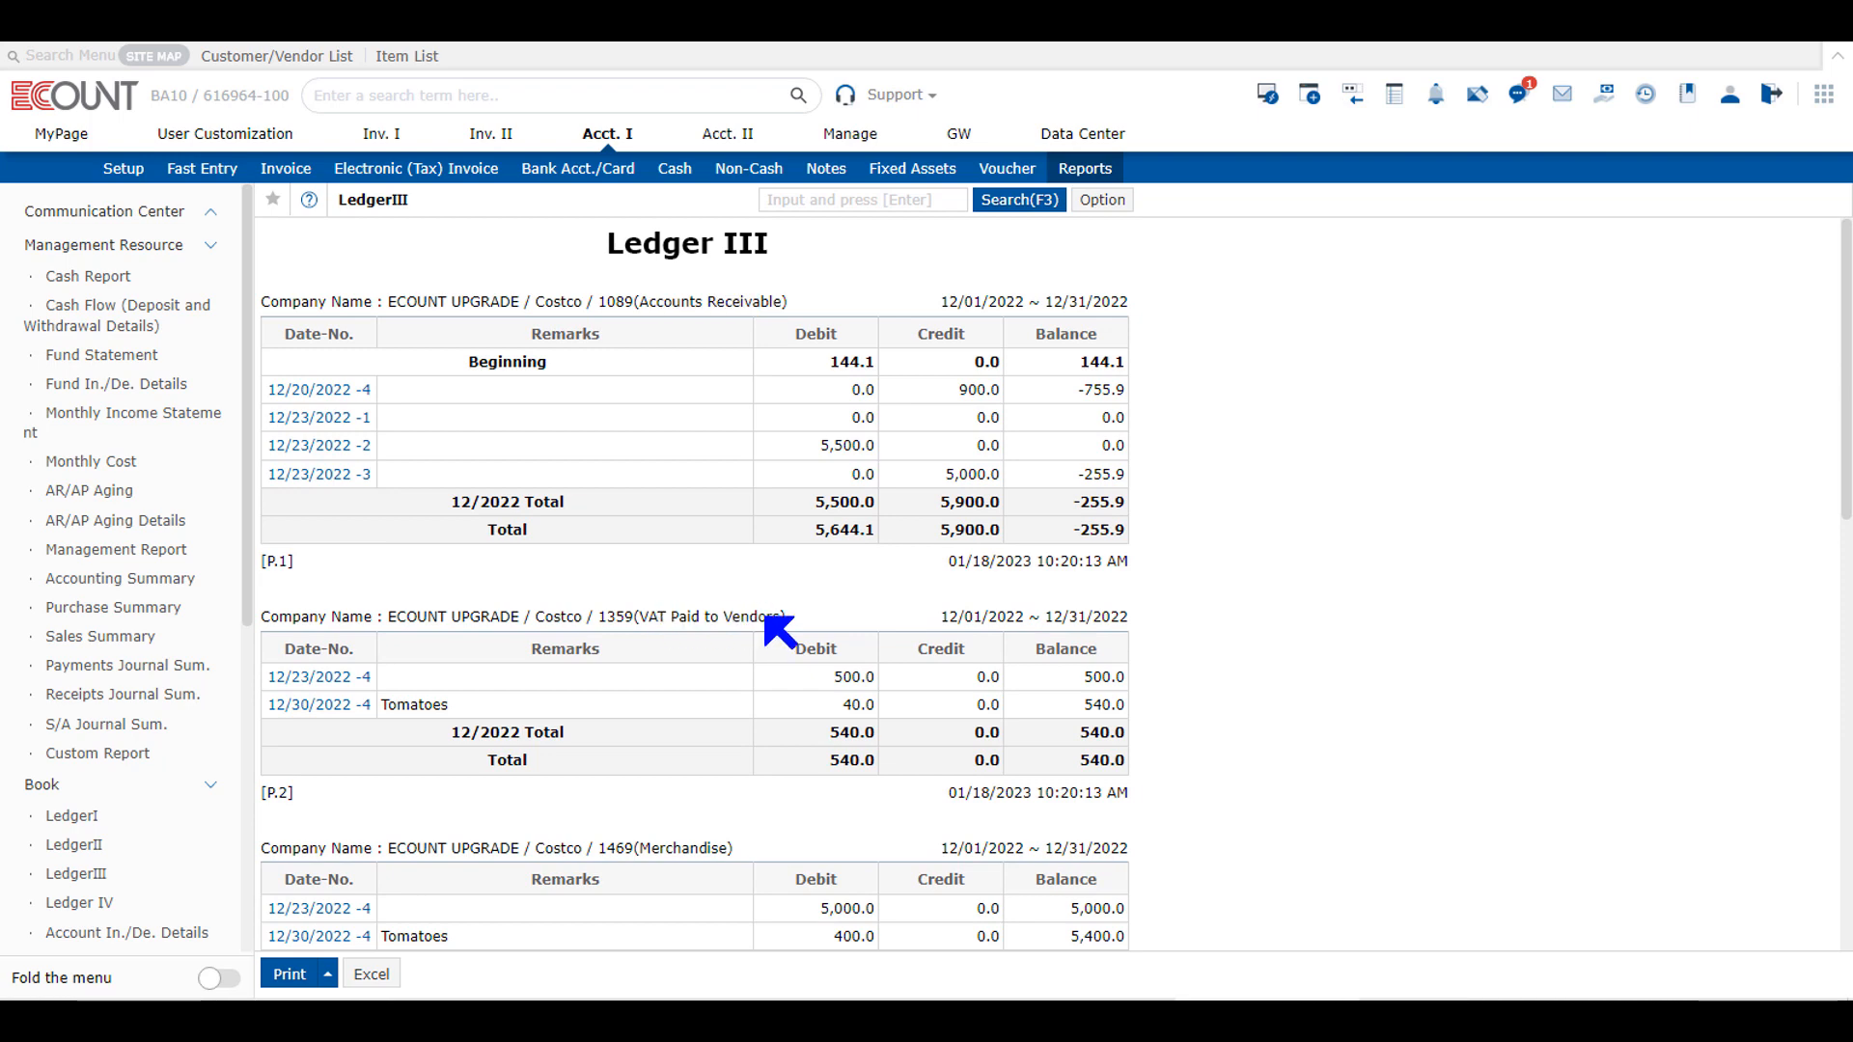
pyautogui.scroll(-2, 767, 635)
pyautogui.moveTo(634, 617); pyautogui.dragTo(732, 618)
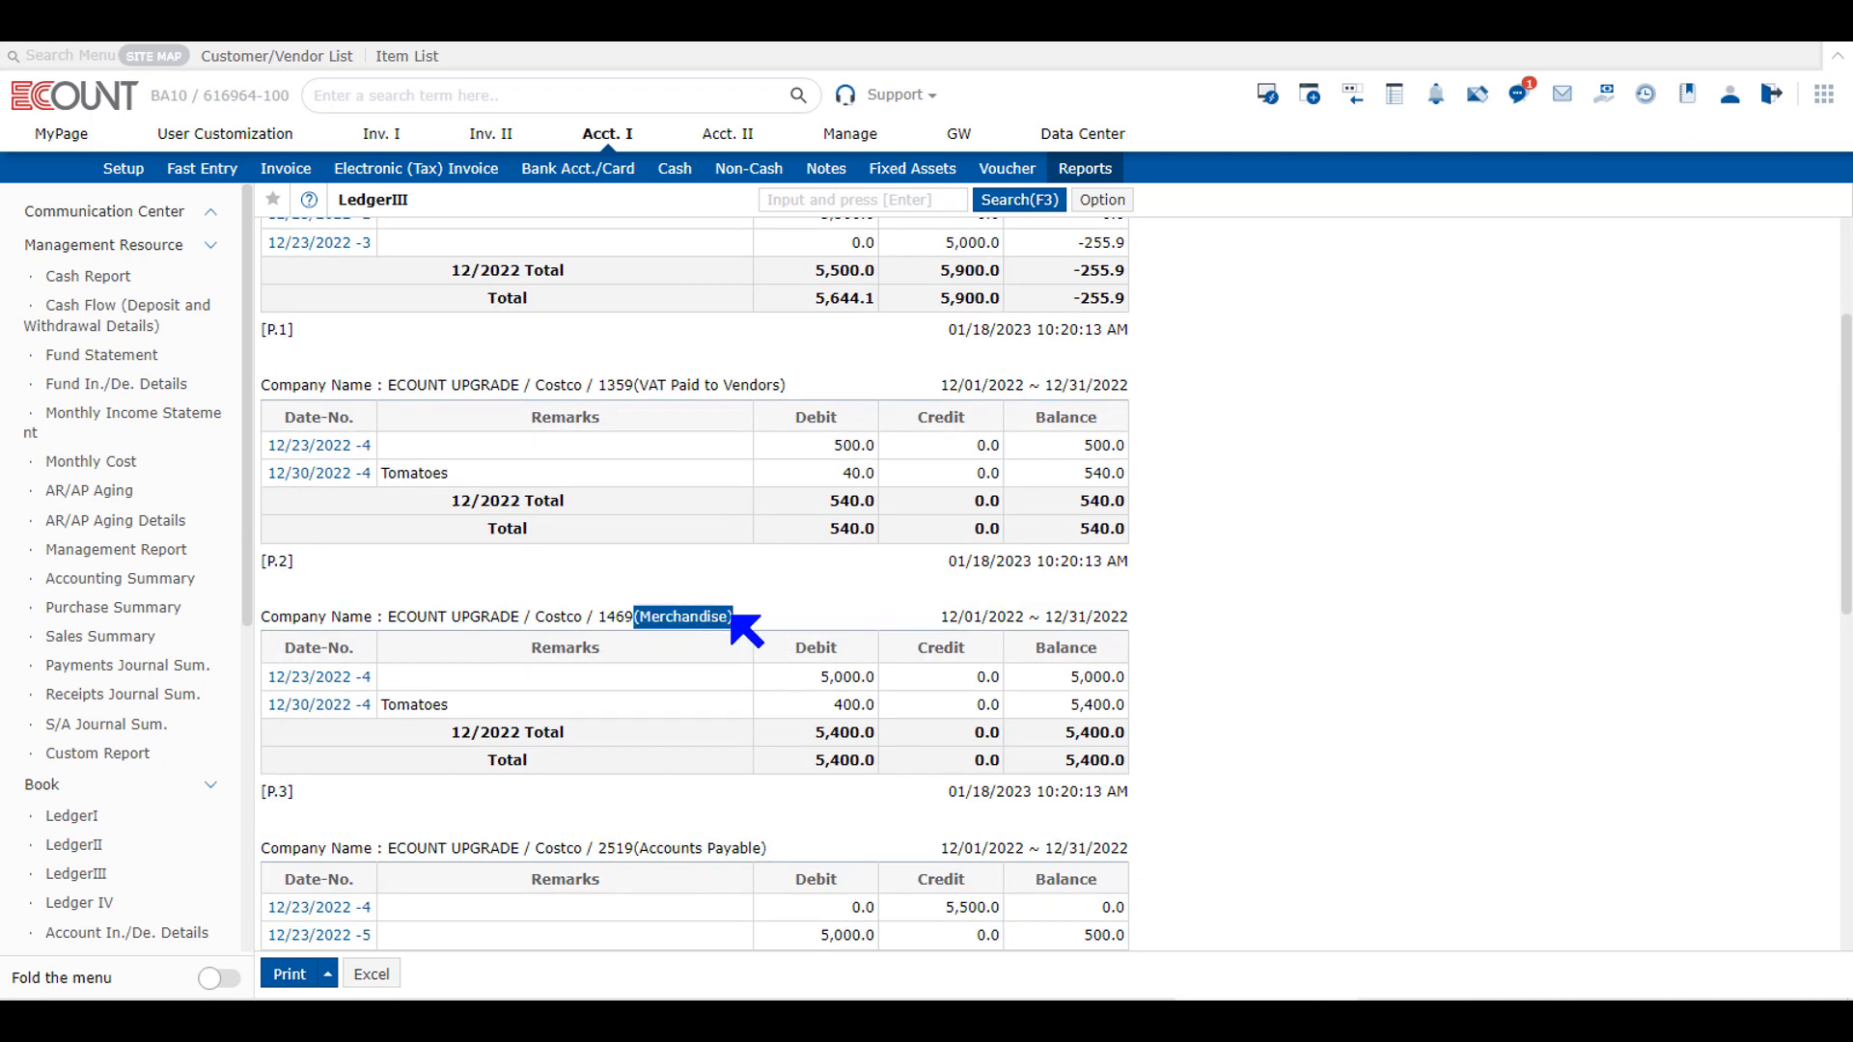
pyautogui.scroll(-5, 753, 642)
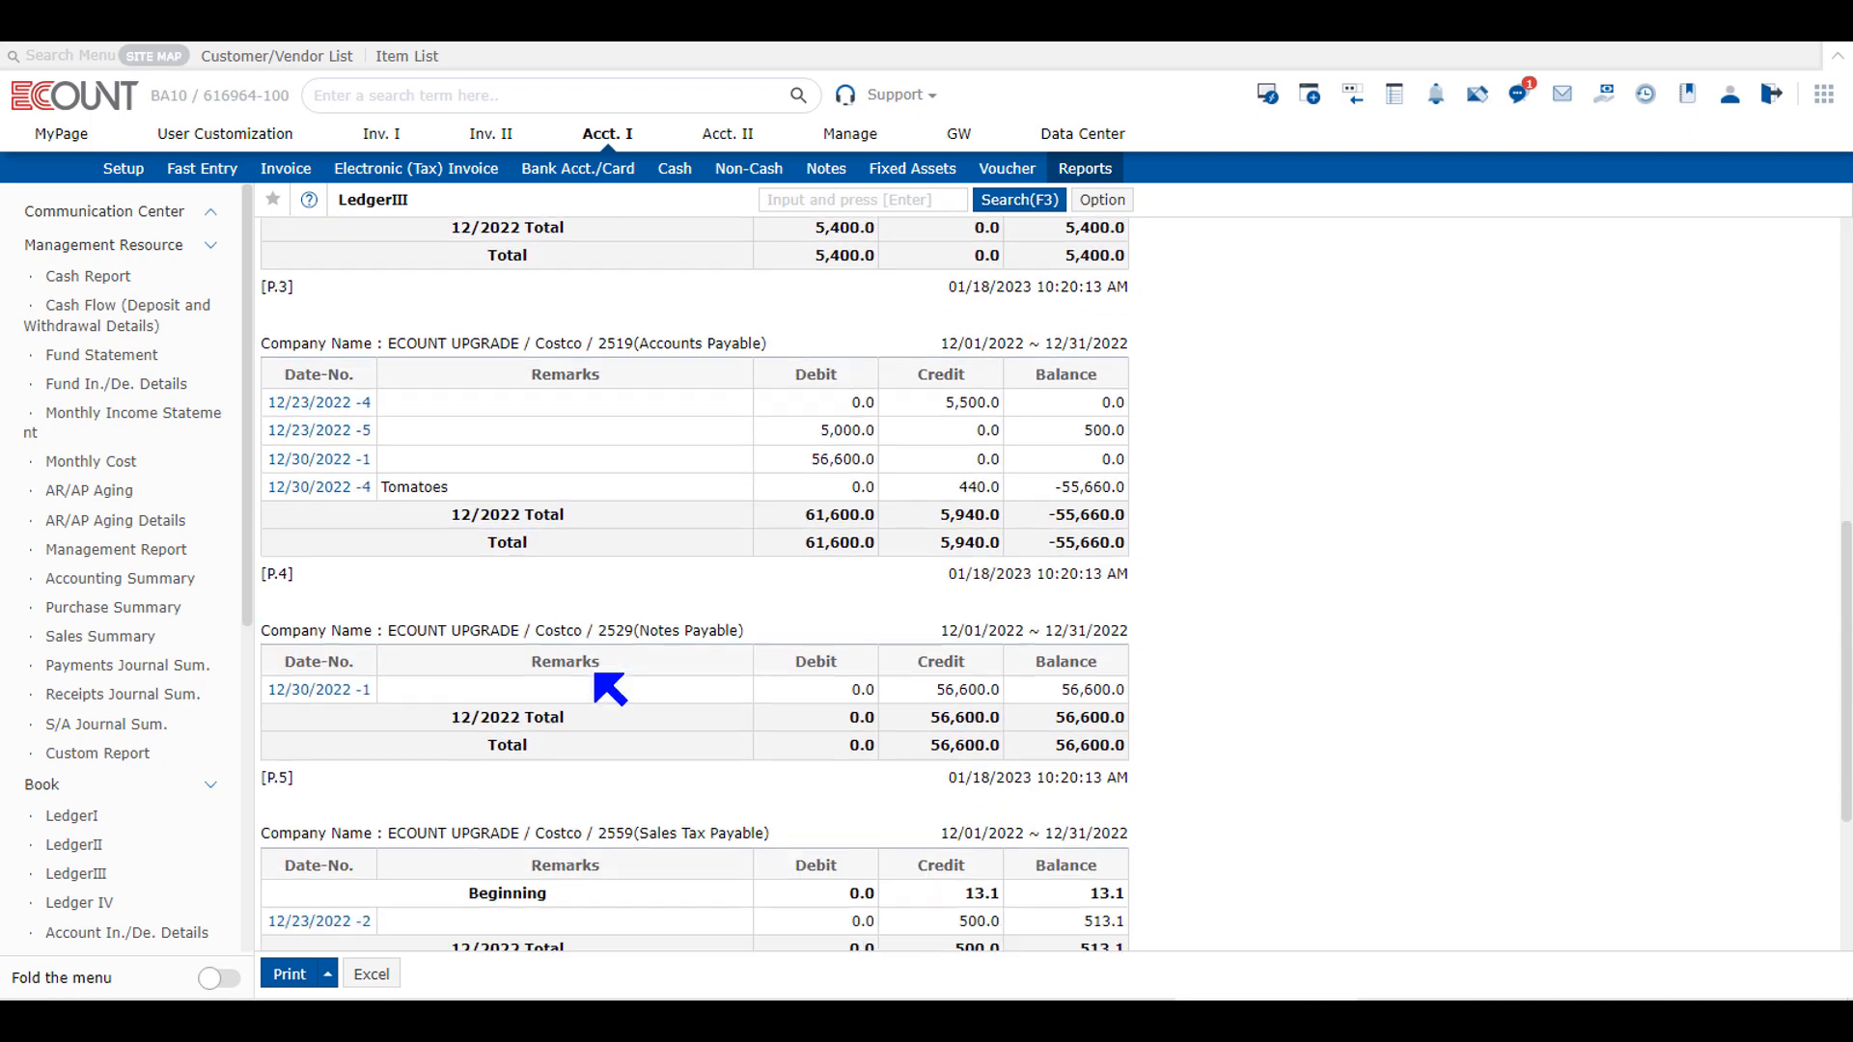
pyautogui.scroll(-2, 610, 687)
pyautogui.scroll(10, 610, 687)
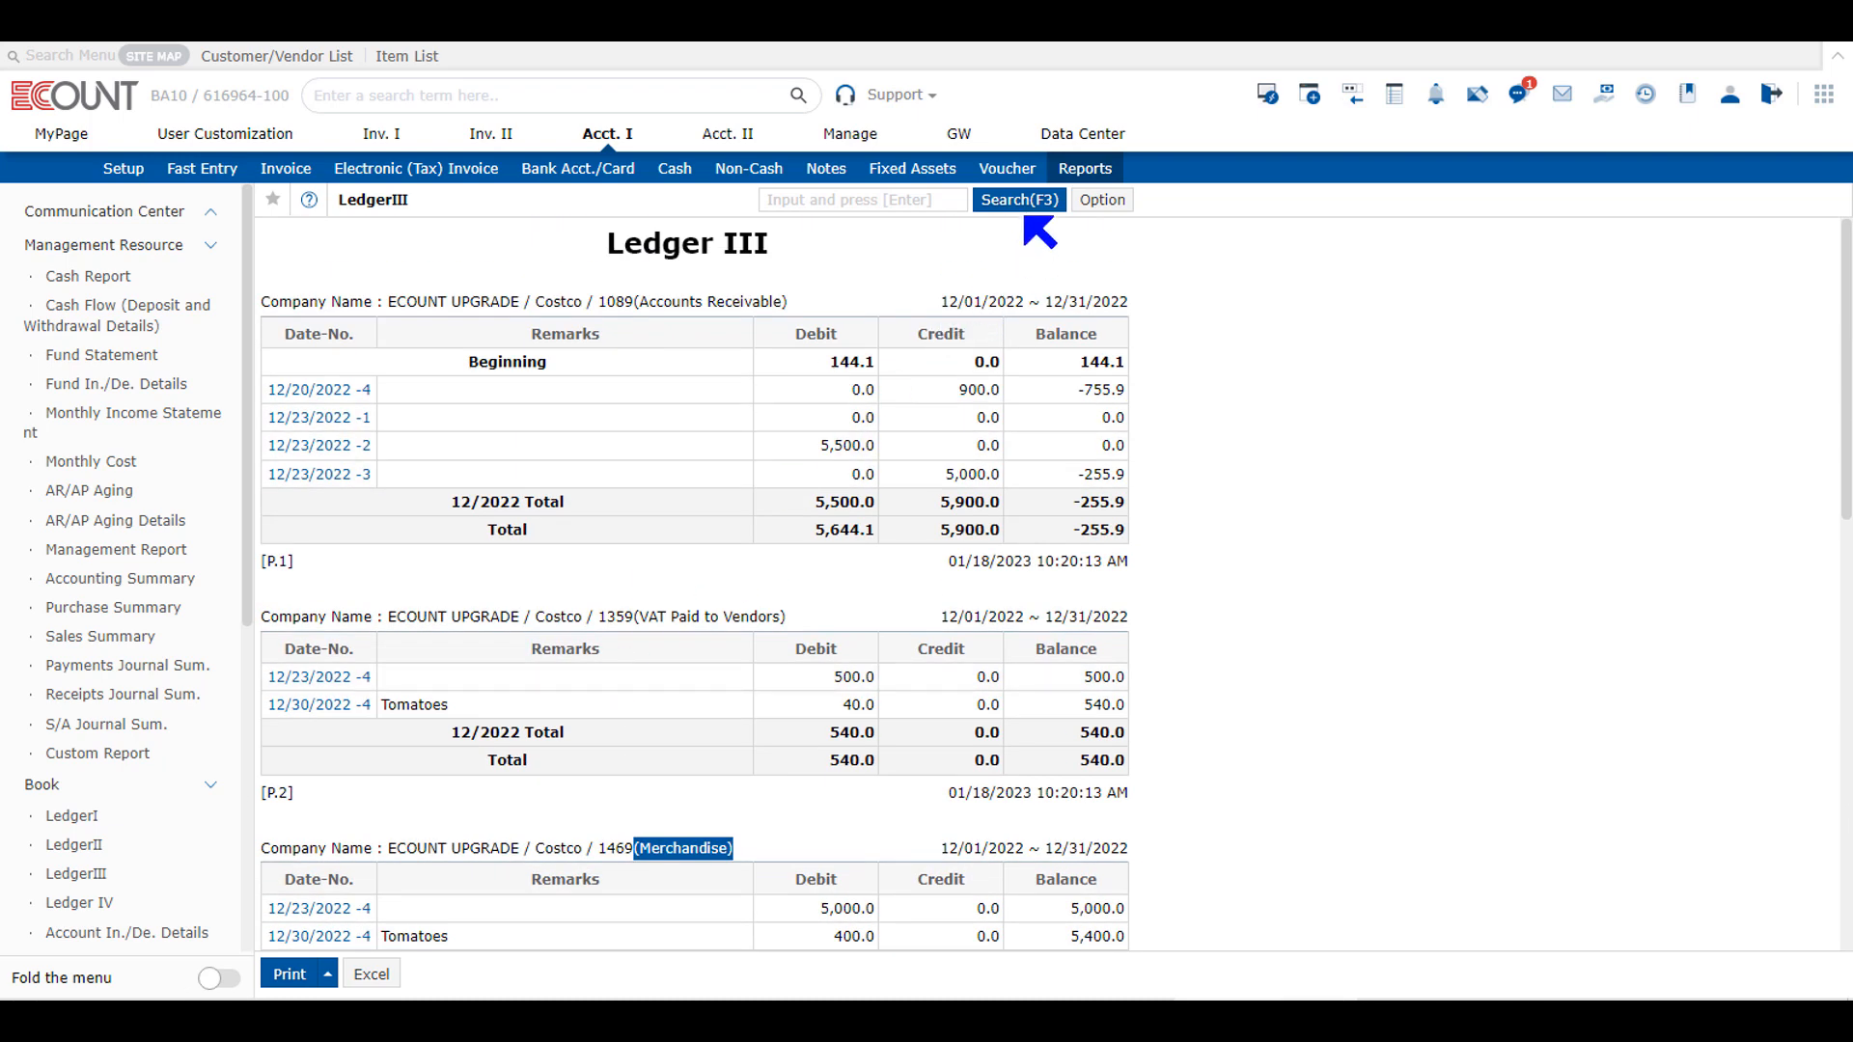
# Step: Rerun LedgerIII for Costco with the type Recalculate by Account and view the detailed ledger of Accounts Receivable
pyautogui.click(1023, 201)
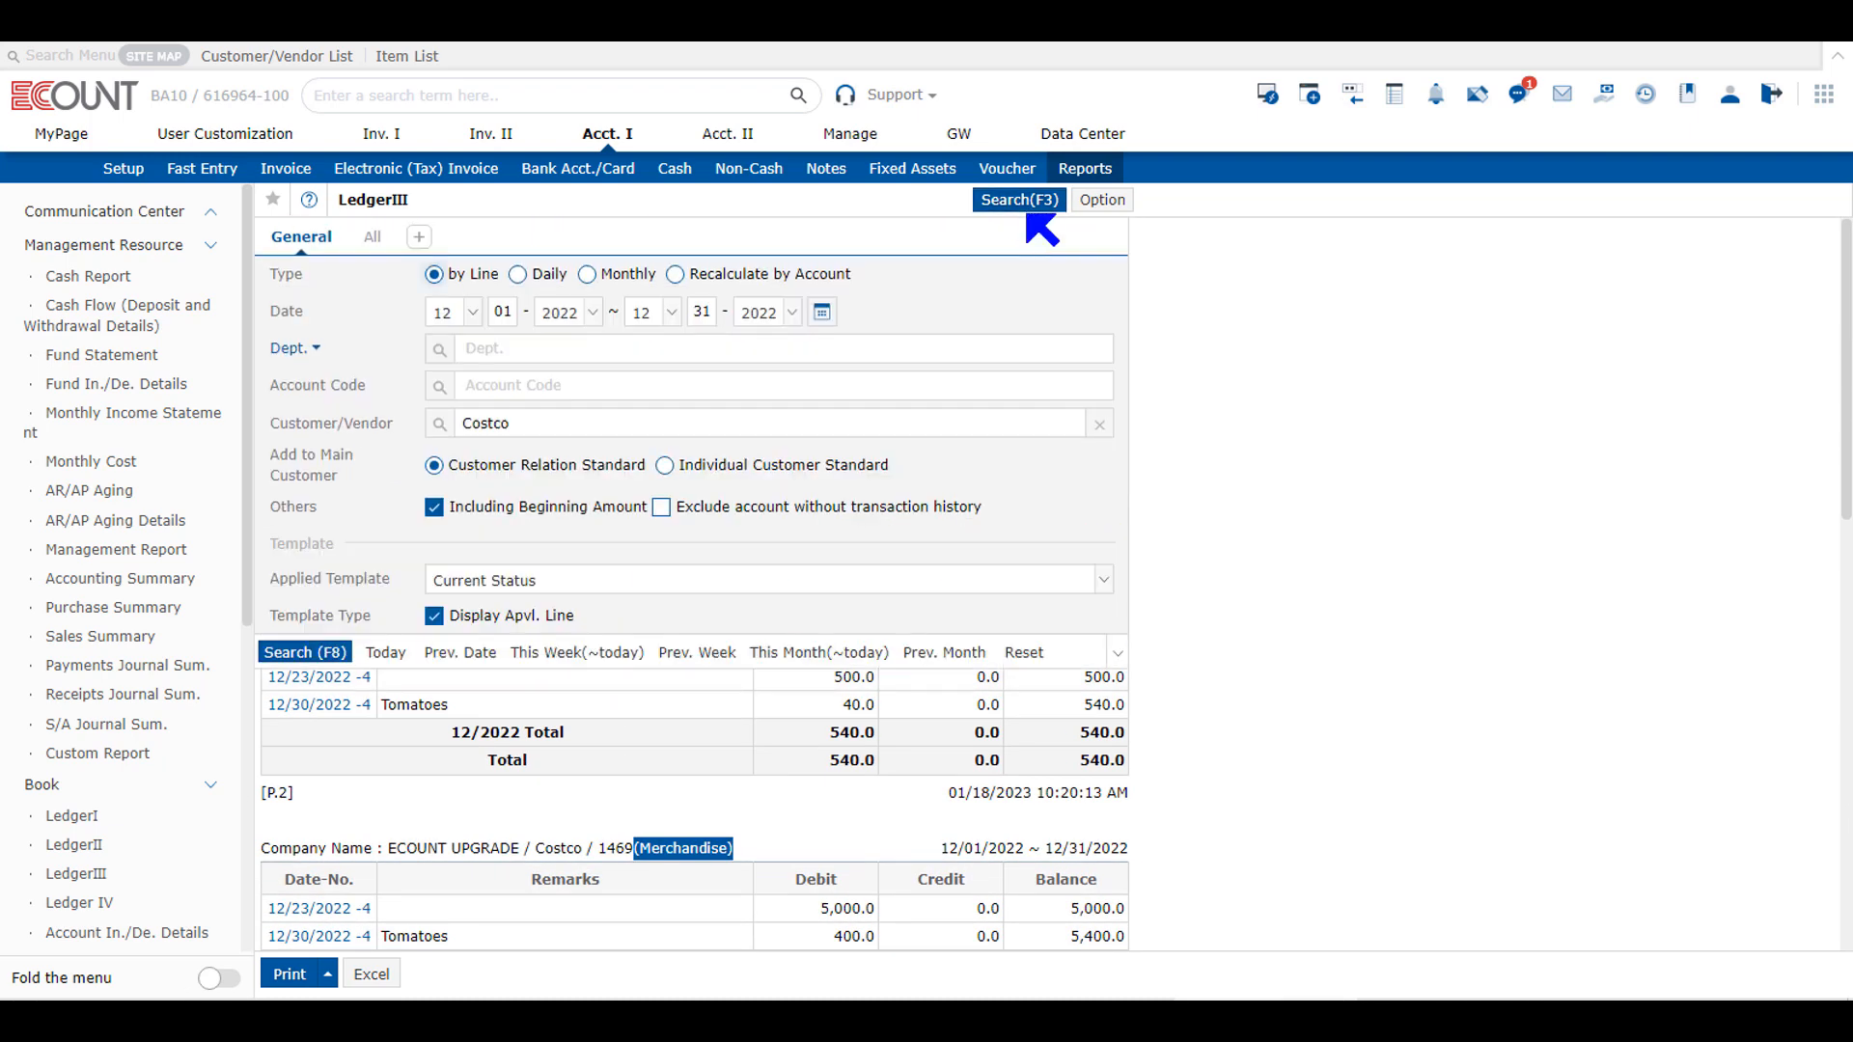
pyautogui.click(763, 276)
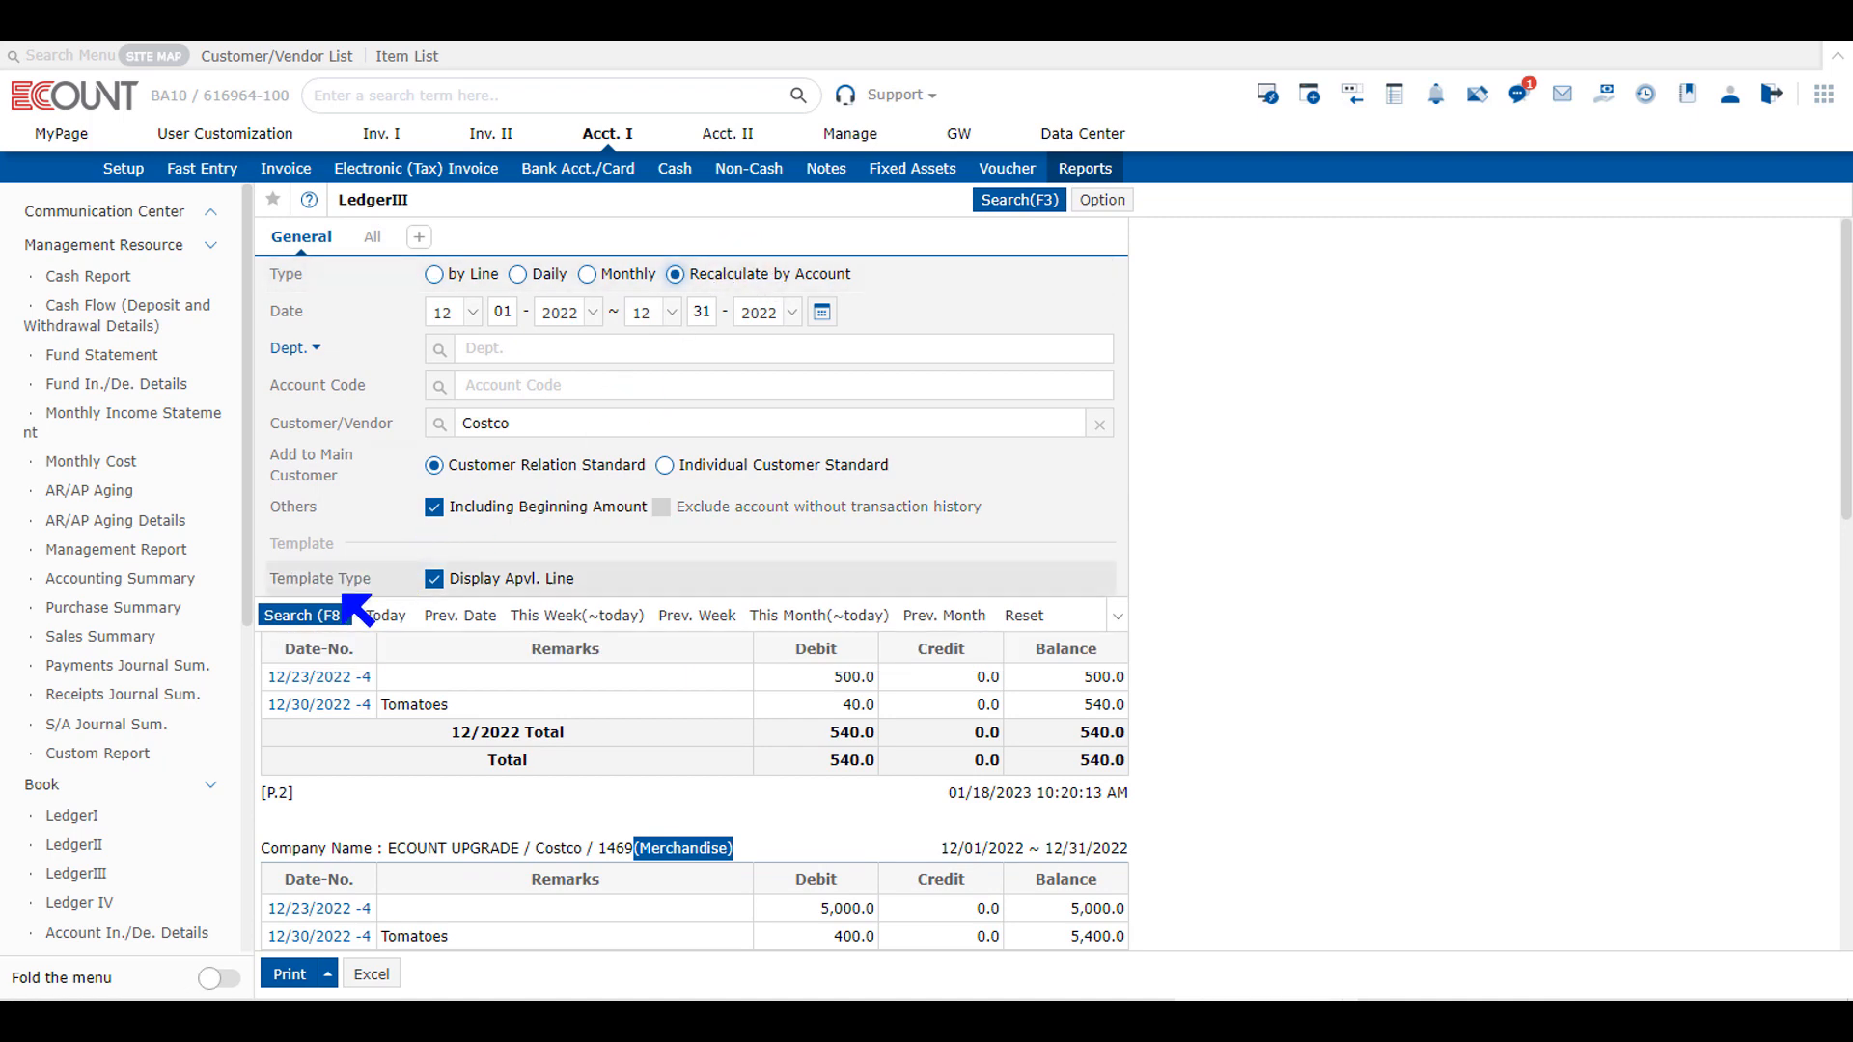
pyautogui.click(305, 618)
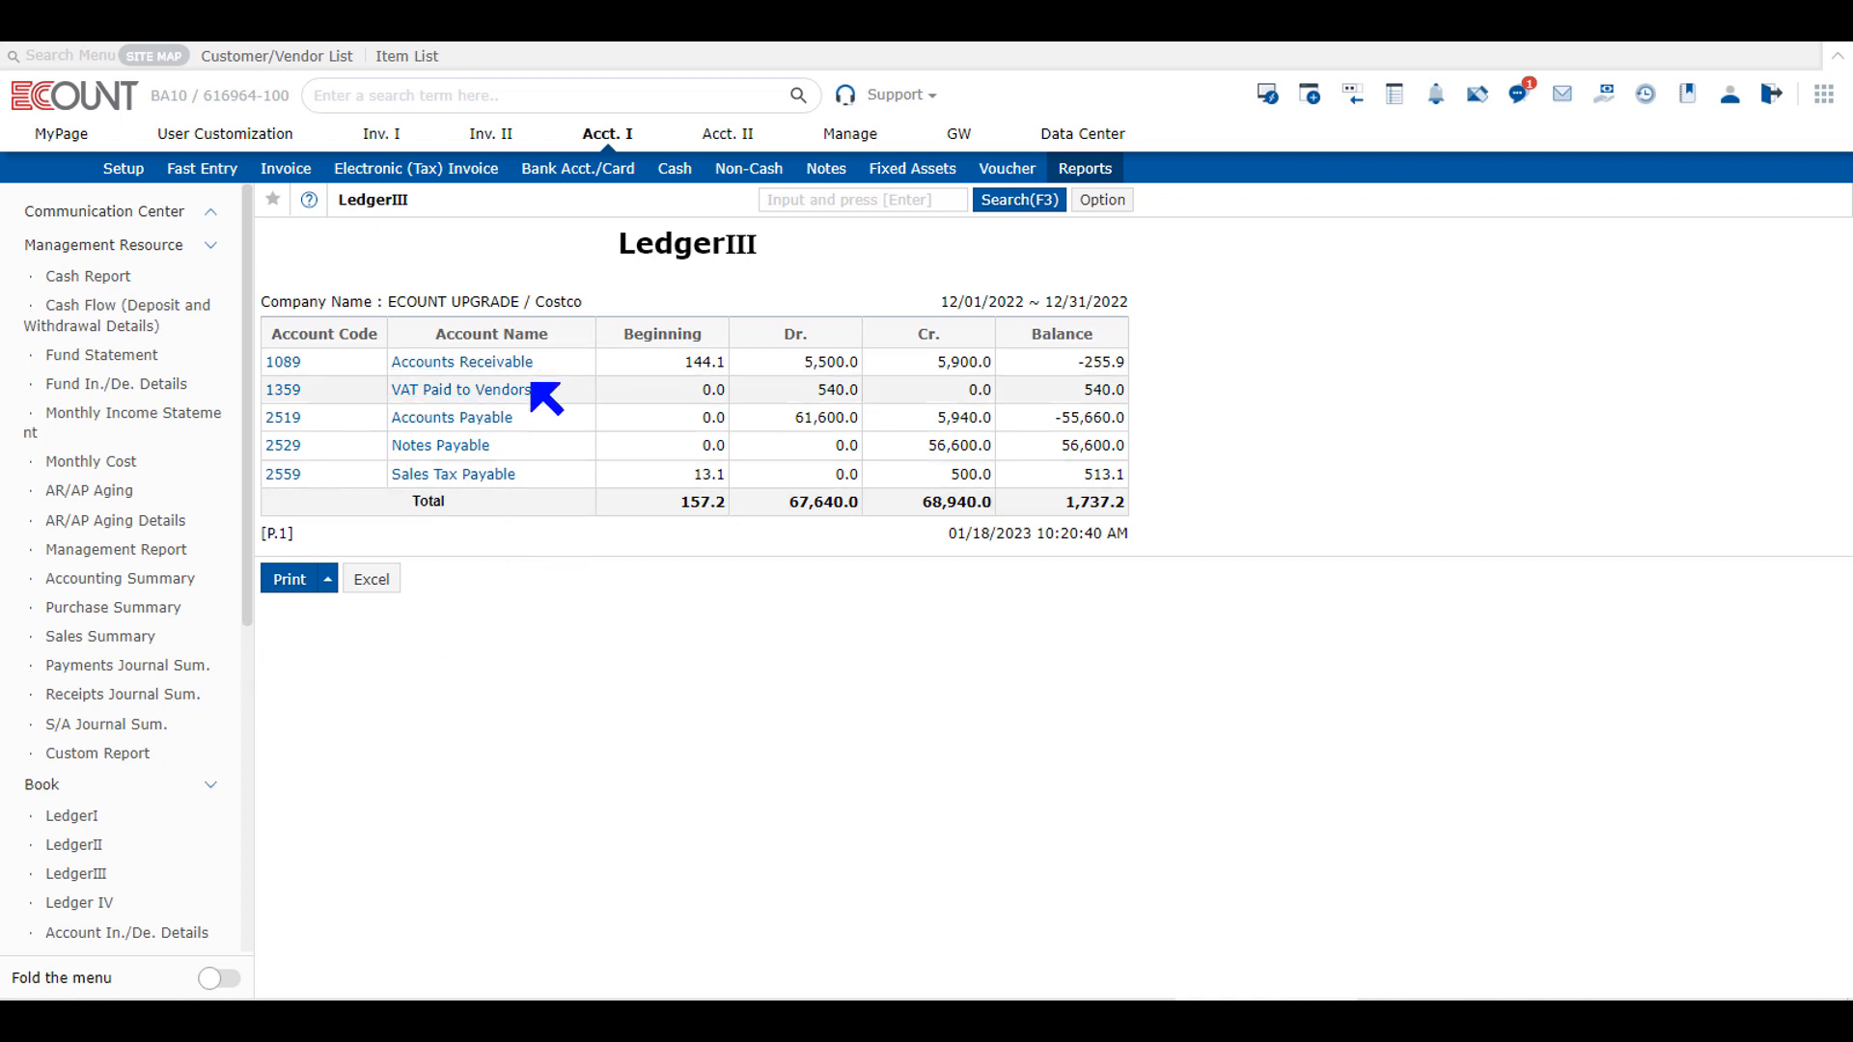
pyautogui.click(520, 373)
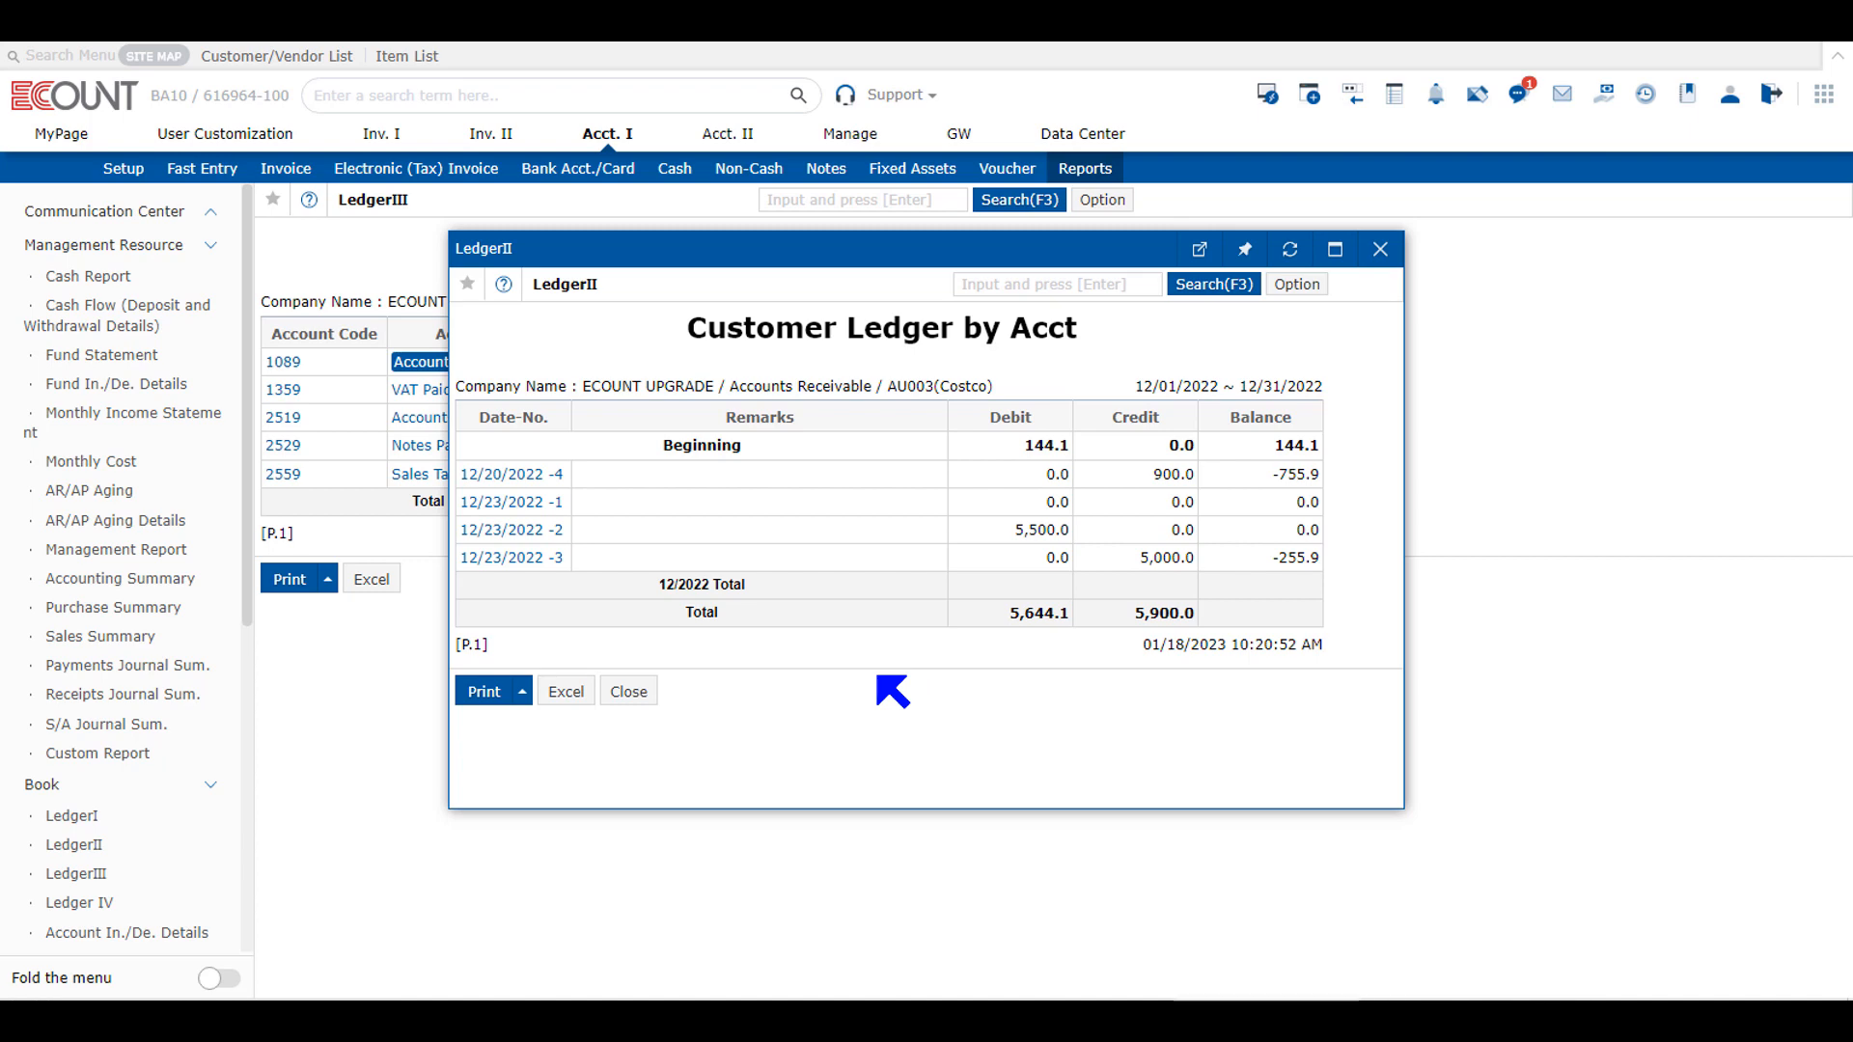
pyautogui.click(1380, 249)
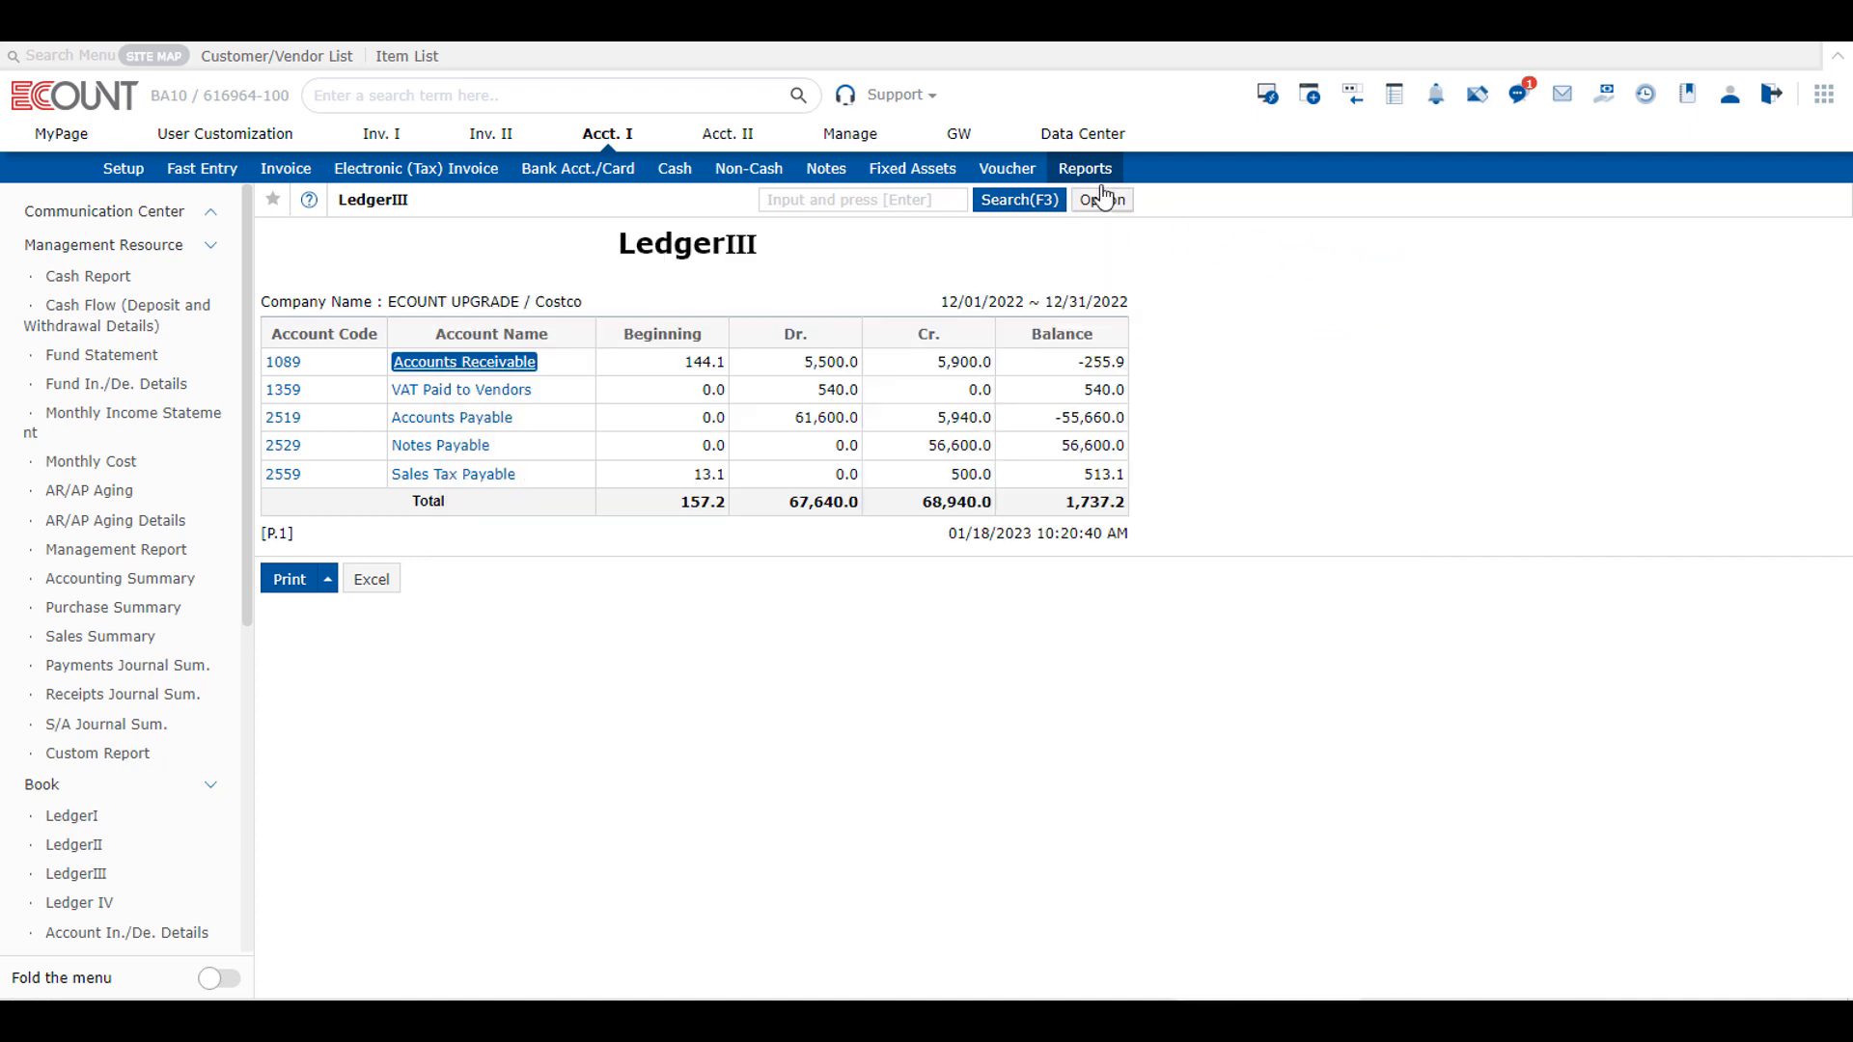
# Step: Open the Ledger IV report and check the Management by Account Remarks options in the accounting Function Setup
pyautogui.click(1085, 171)
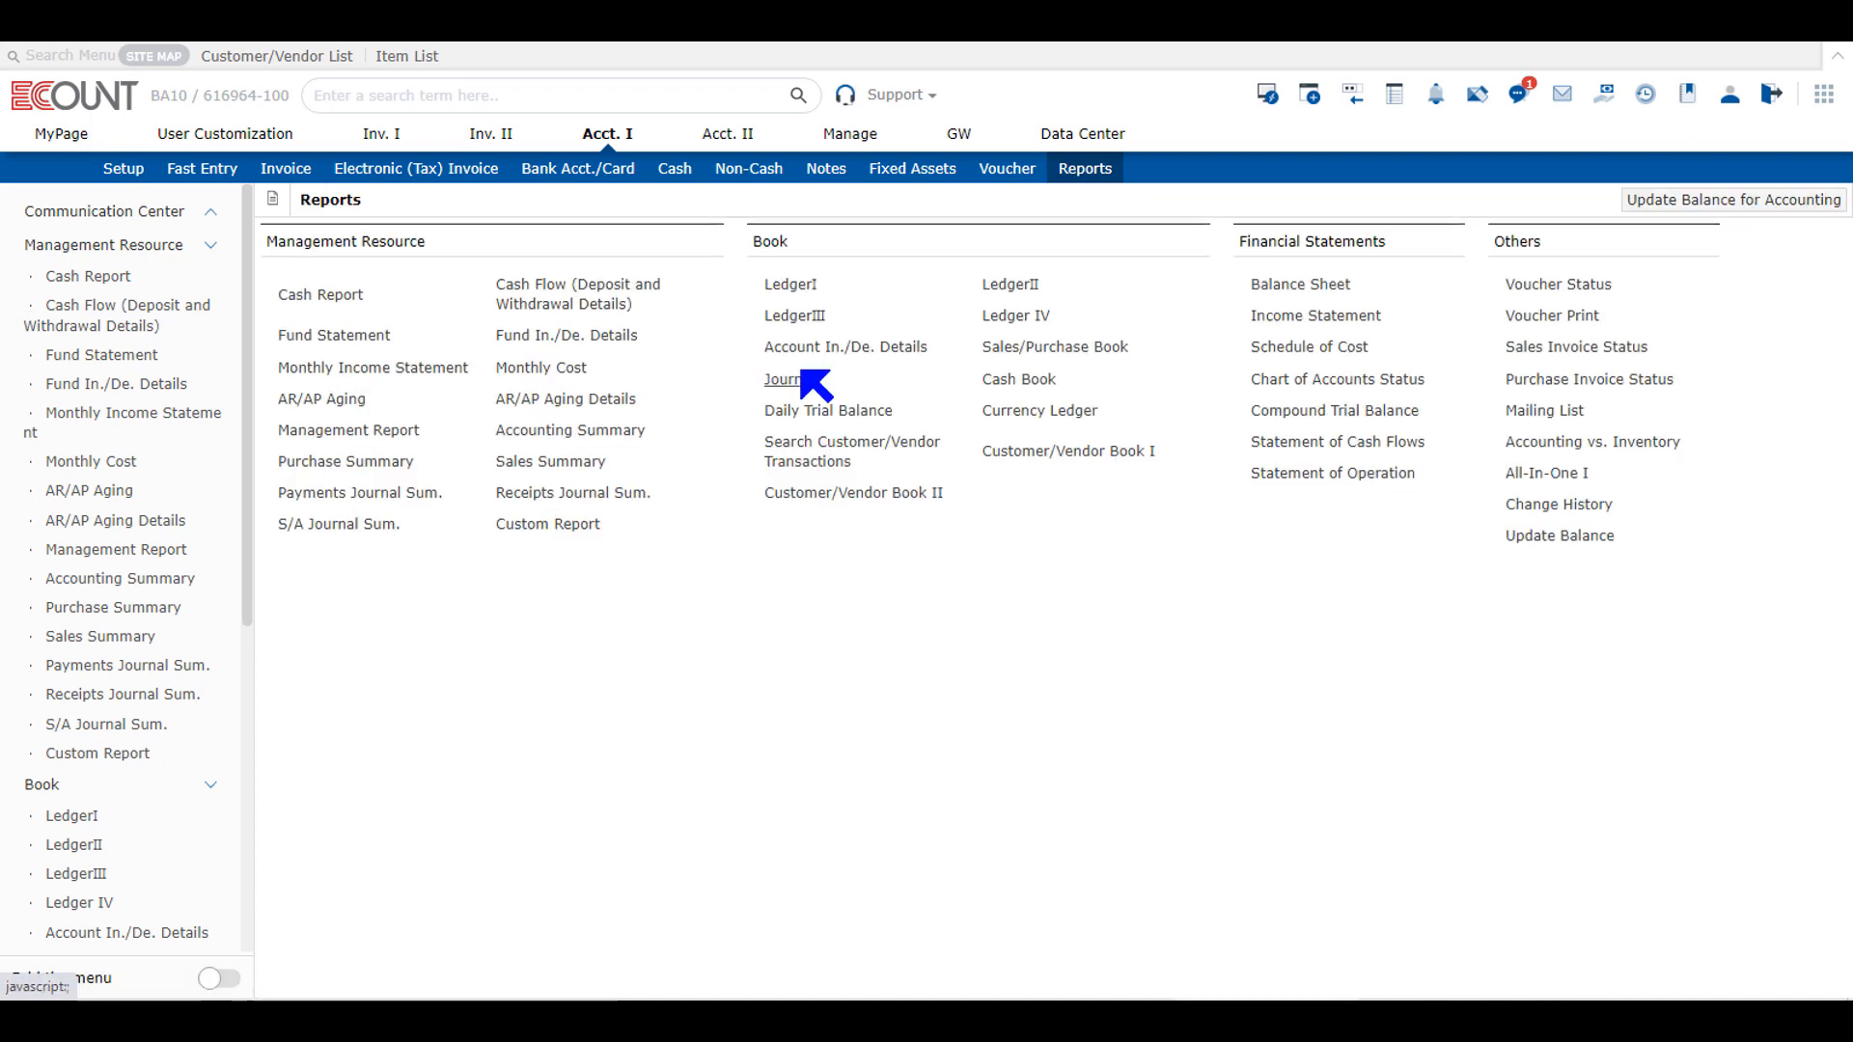
pyautogui.click(1031, 318)
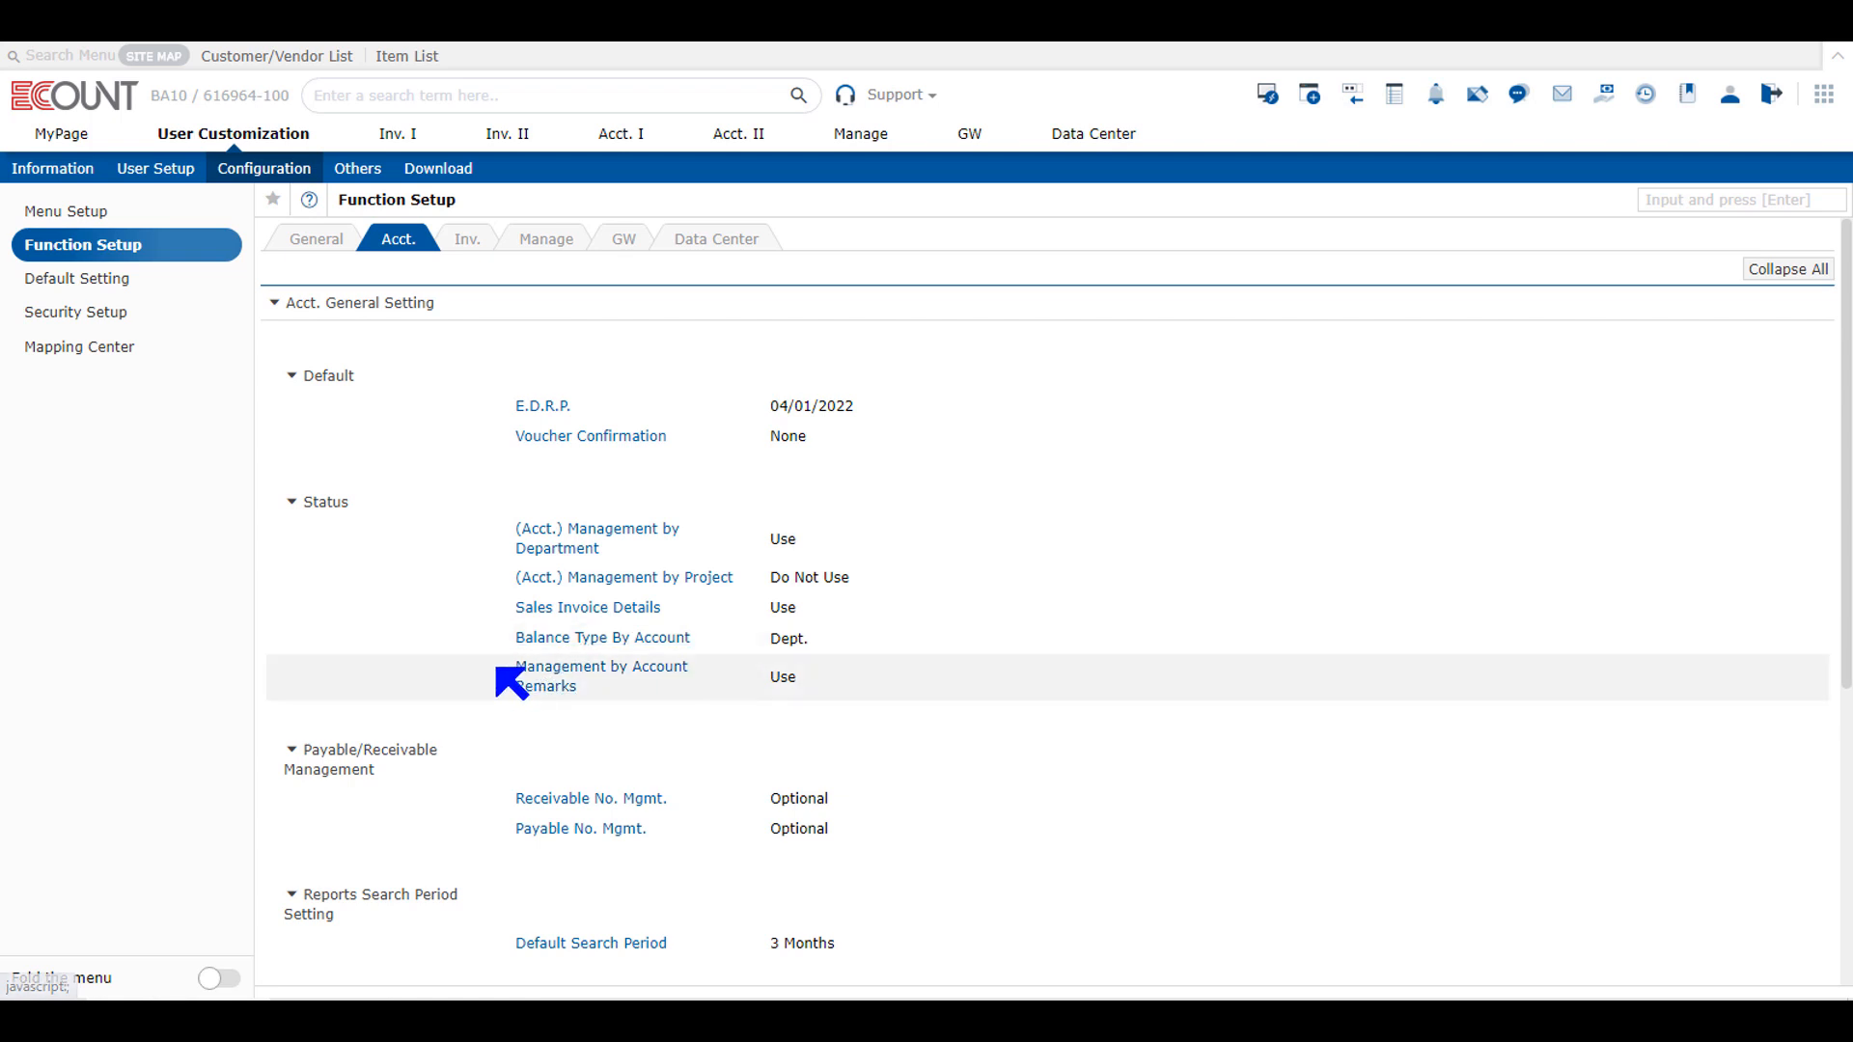
pyautogui.click(548, 688)
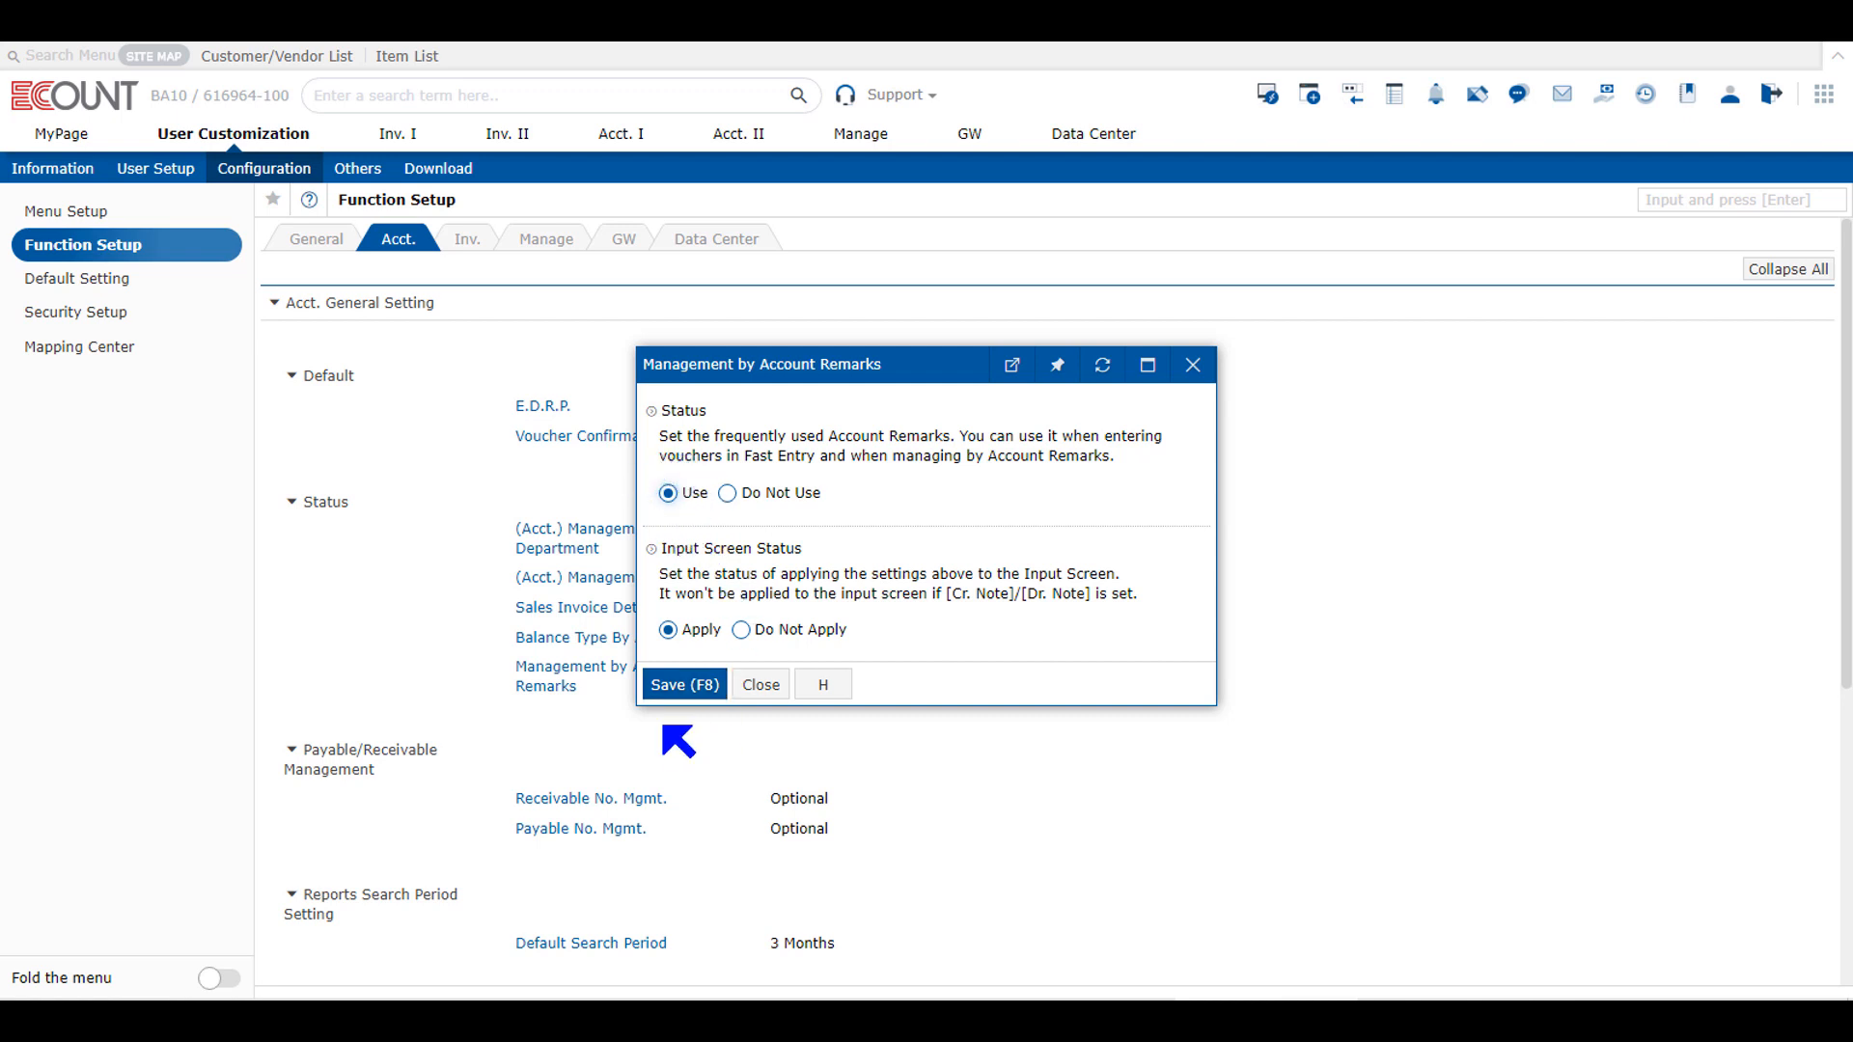
pyautogui.click(764, 686)
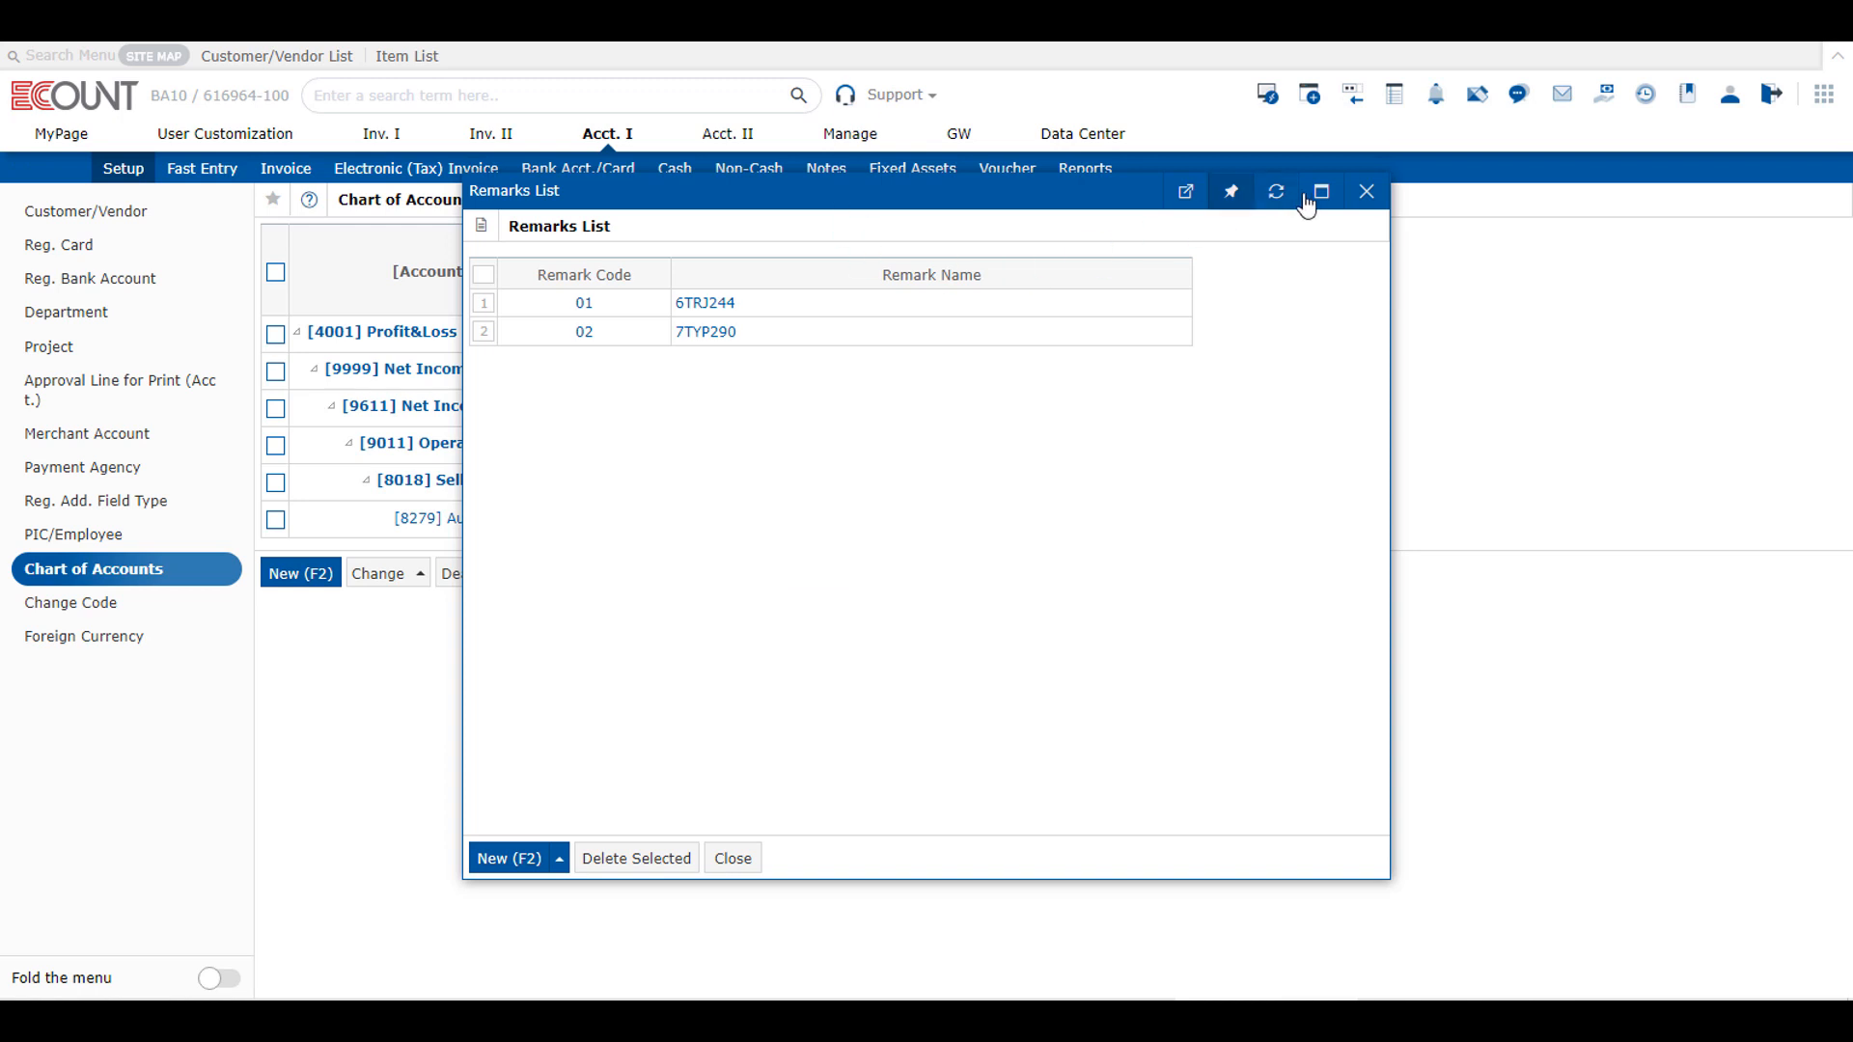
# Step: Examine the remarks list of account 8279 Automobile Expenses(S&A) and its remark registration form without adding a remark
pyautogui.click(1365, 187)
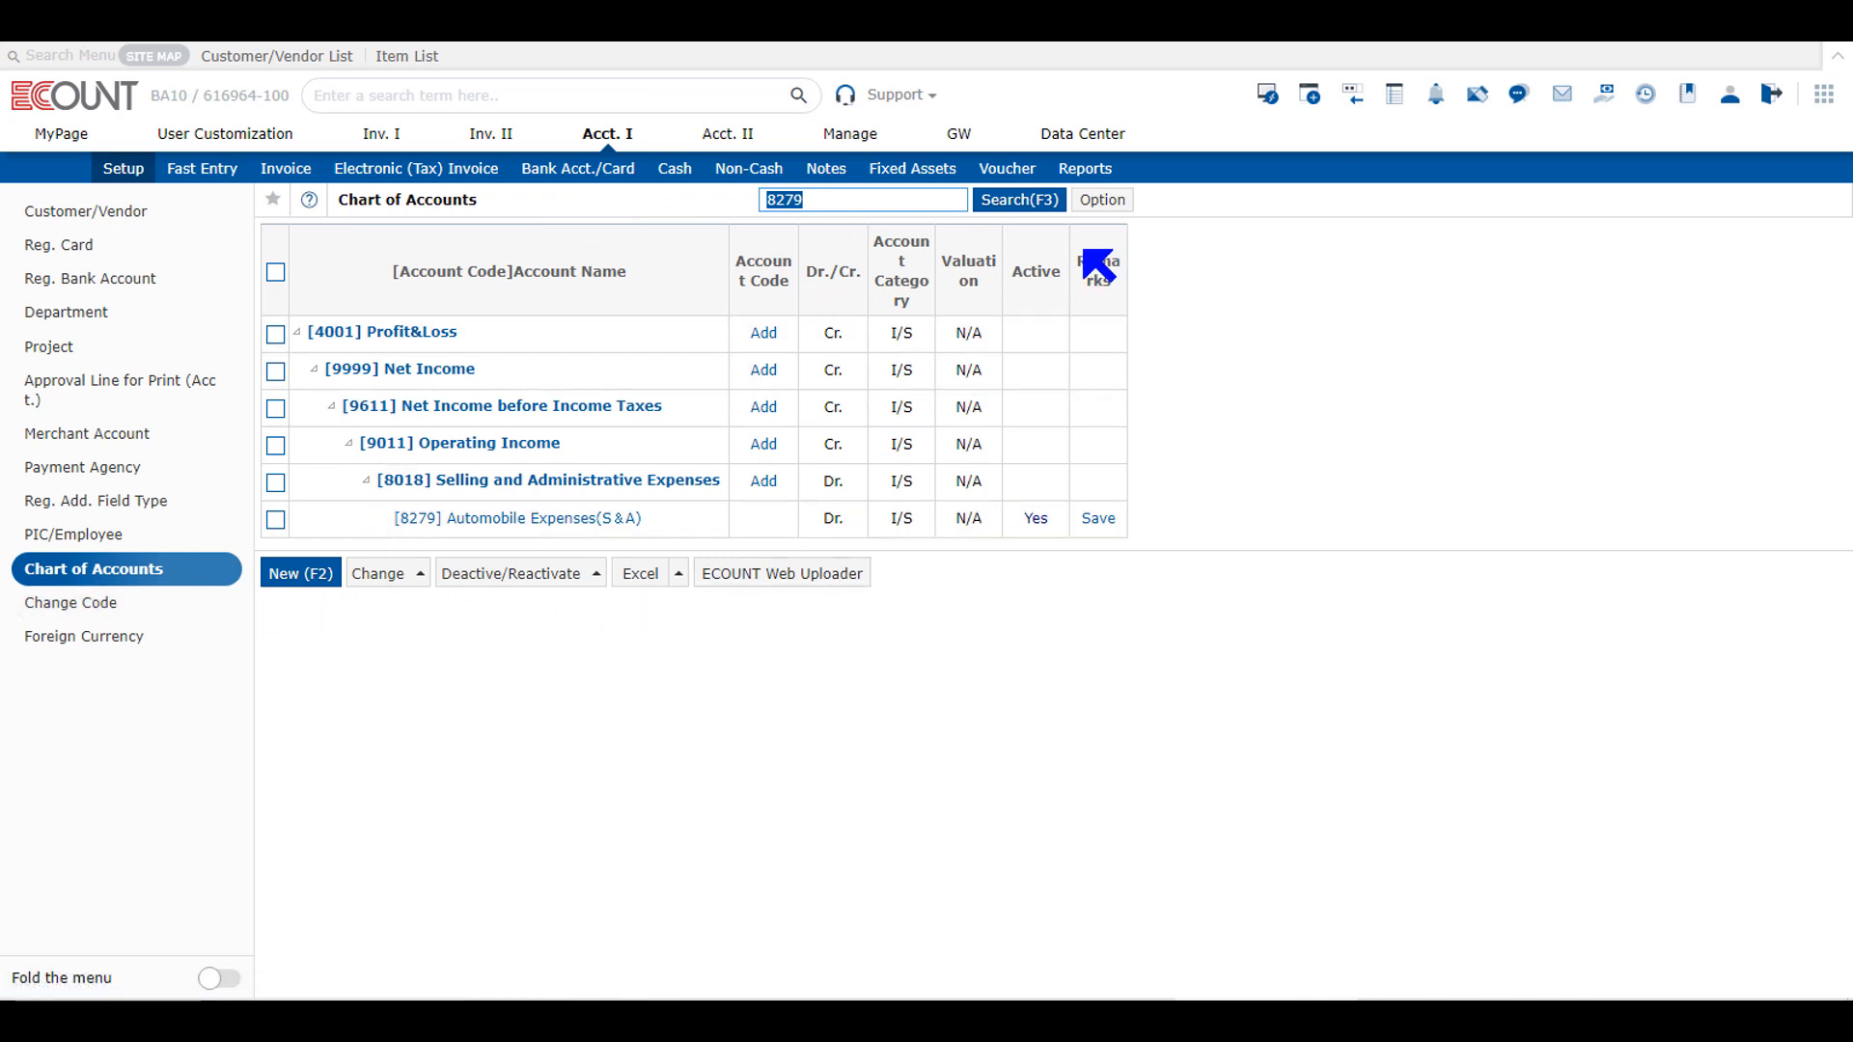
pyautogui.doubleClick(1100, 278)
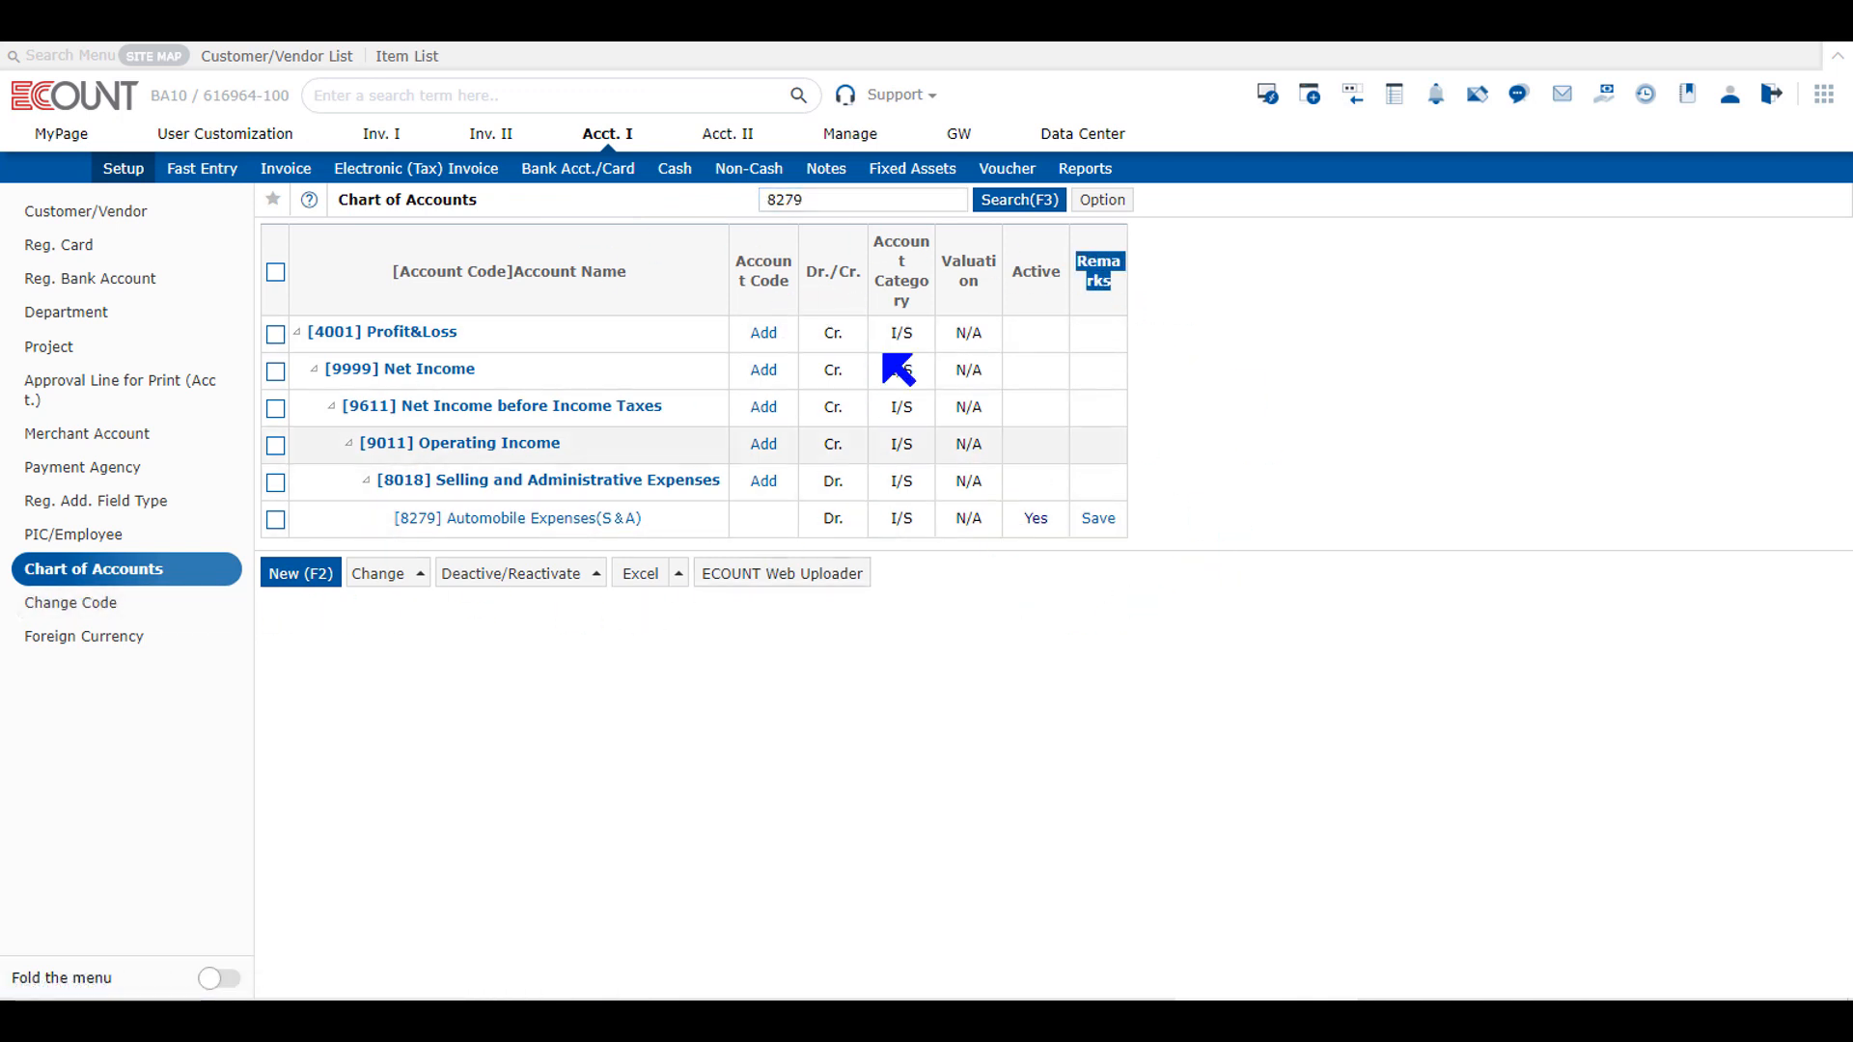
pyautogui.click(886, 200)
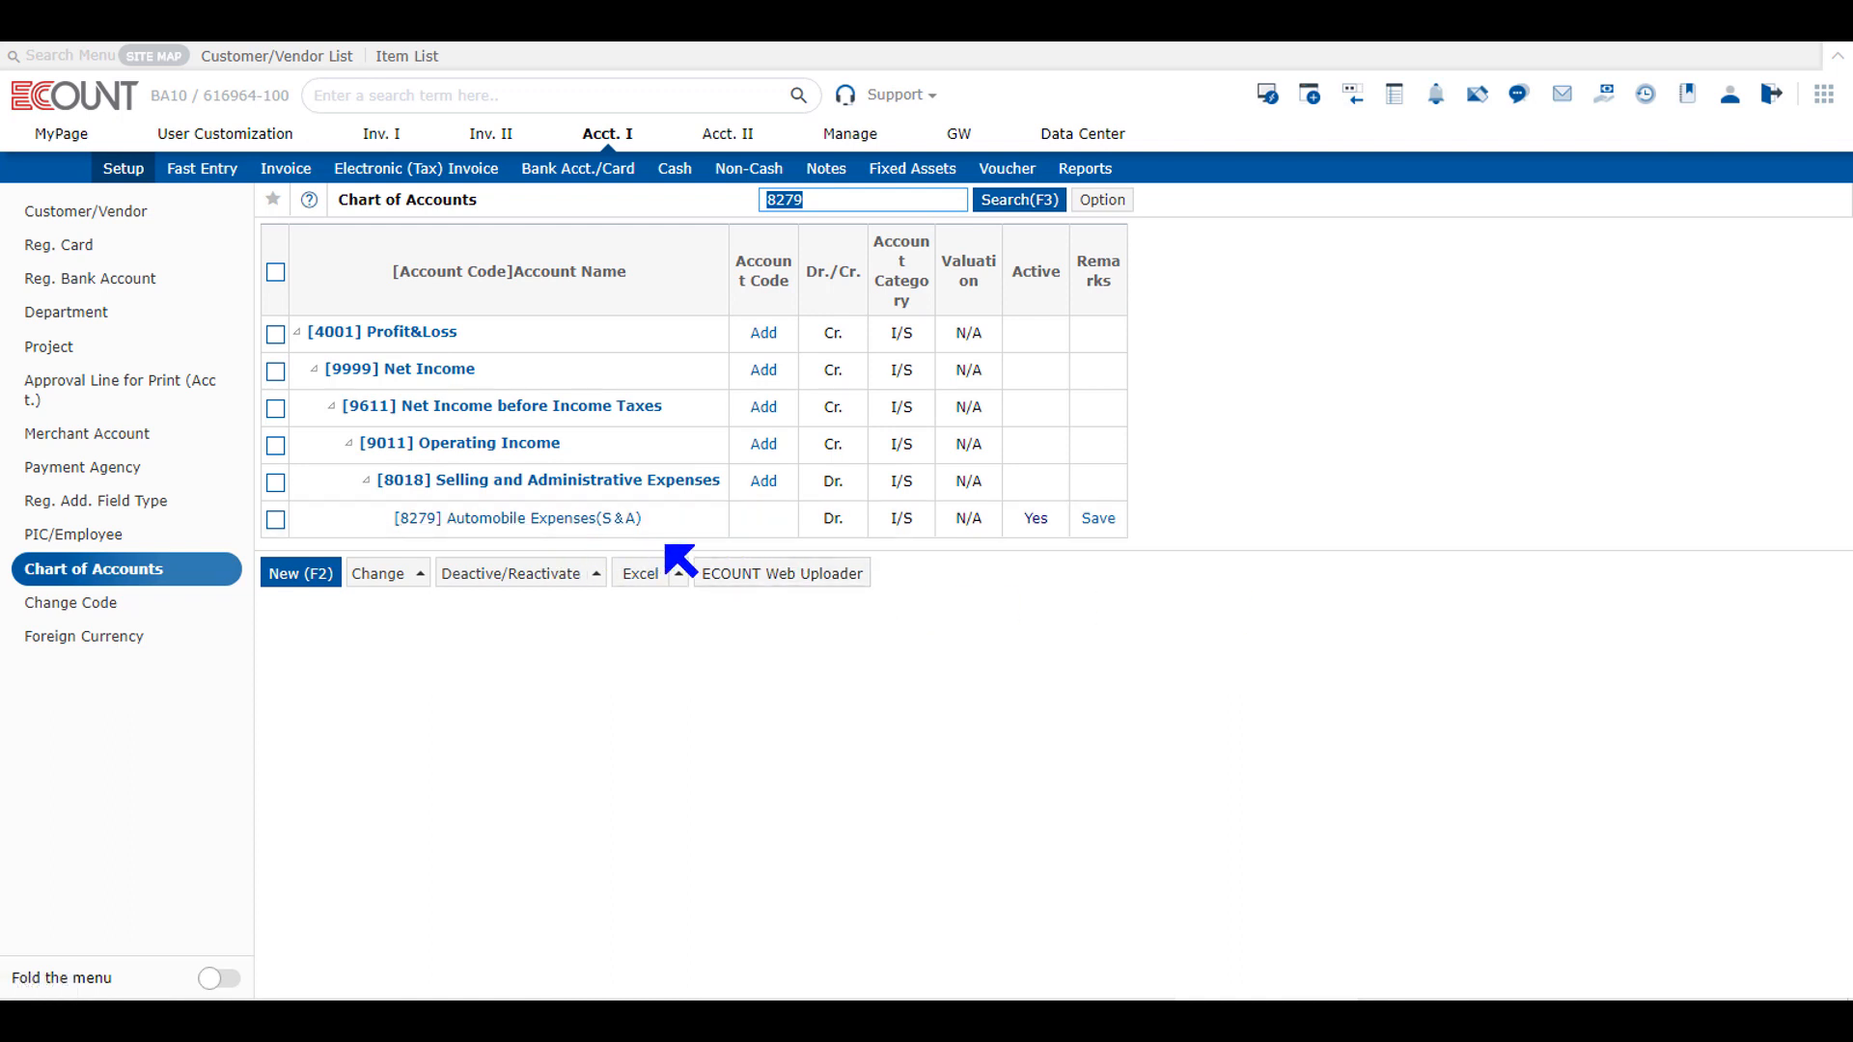
pyautogui.click(1101, 526)
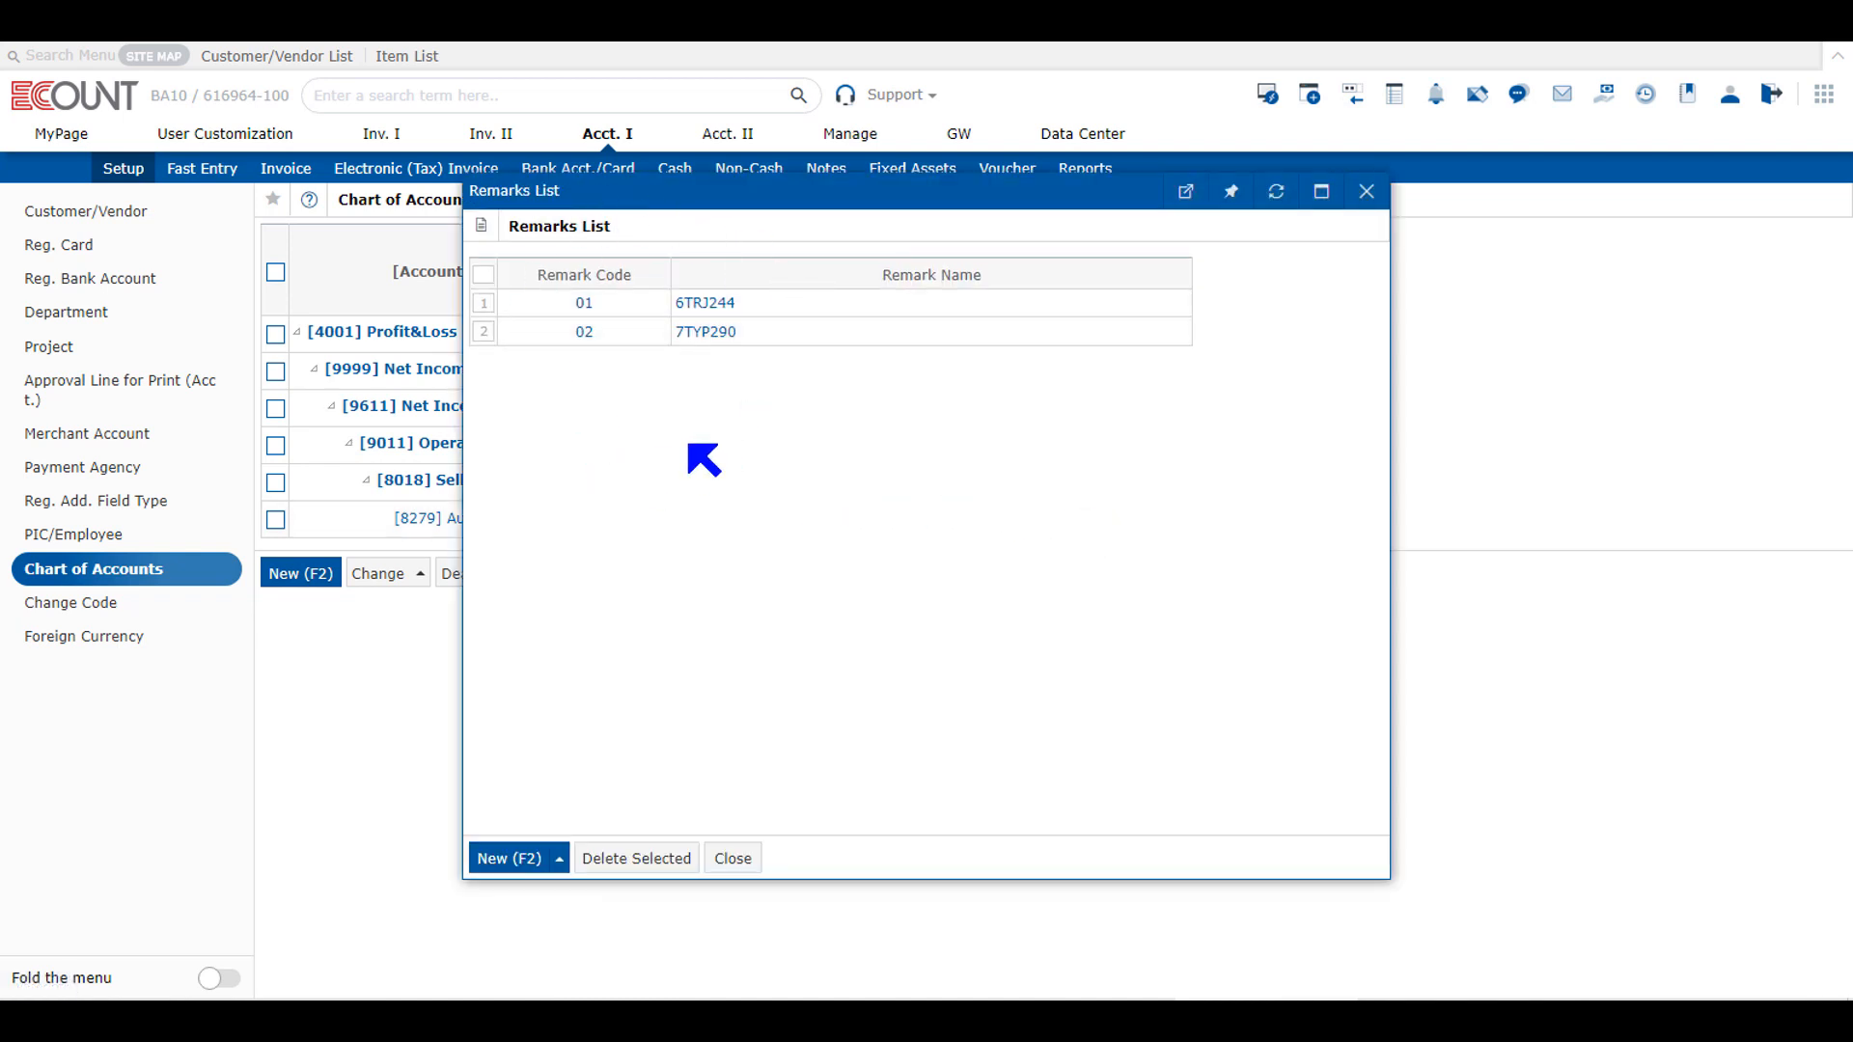
pyautogui.click(527, 858)
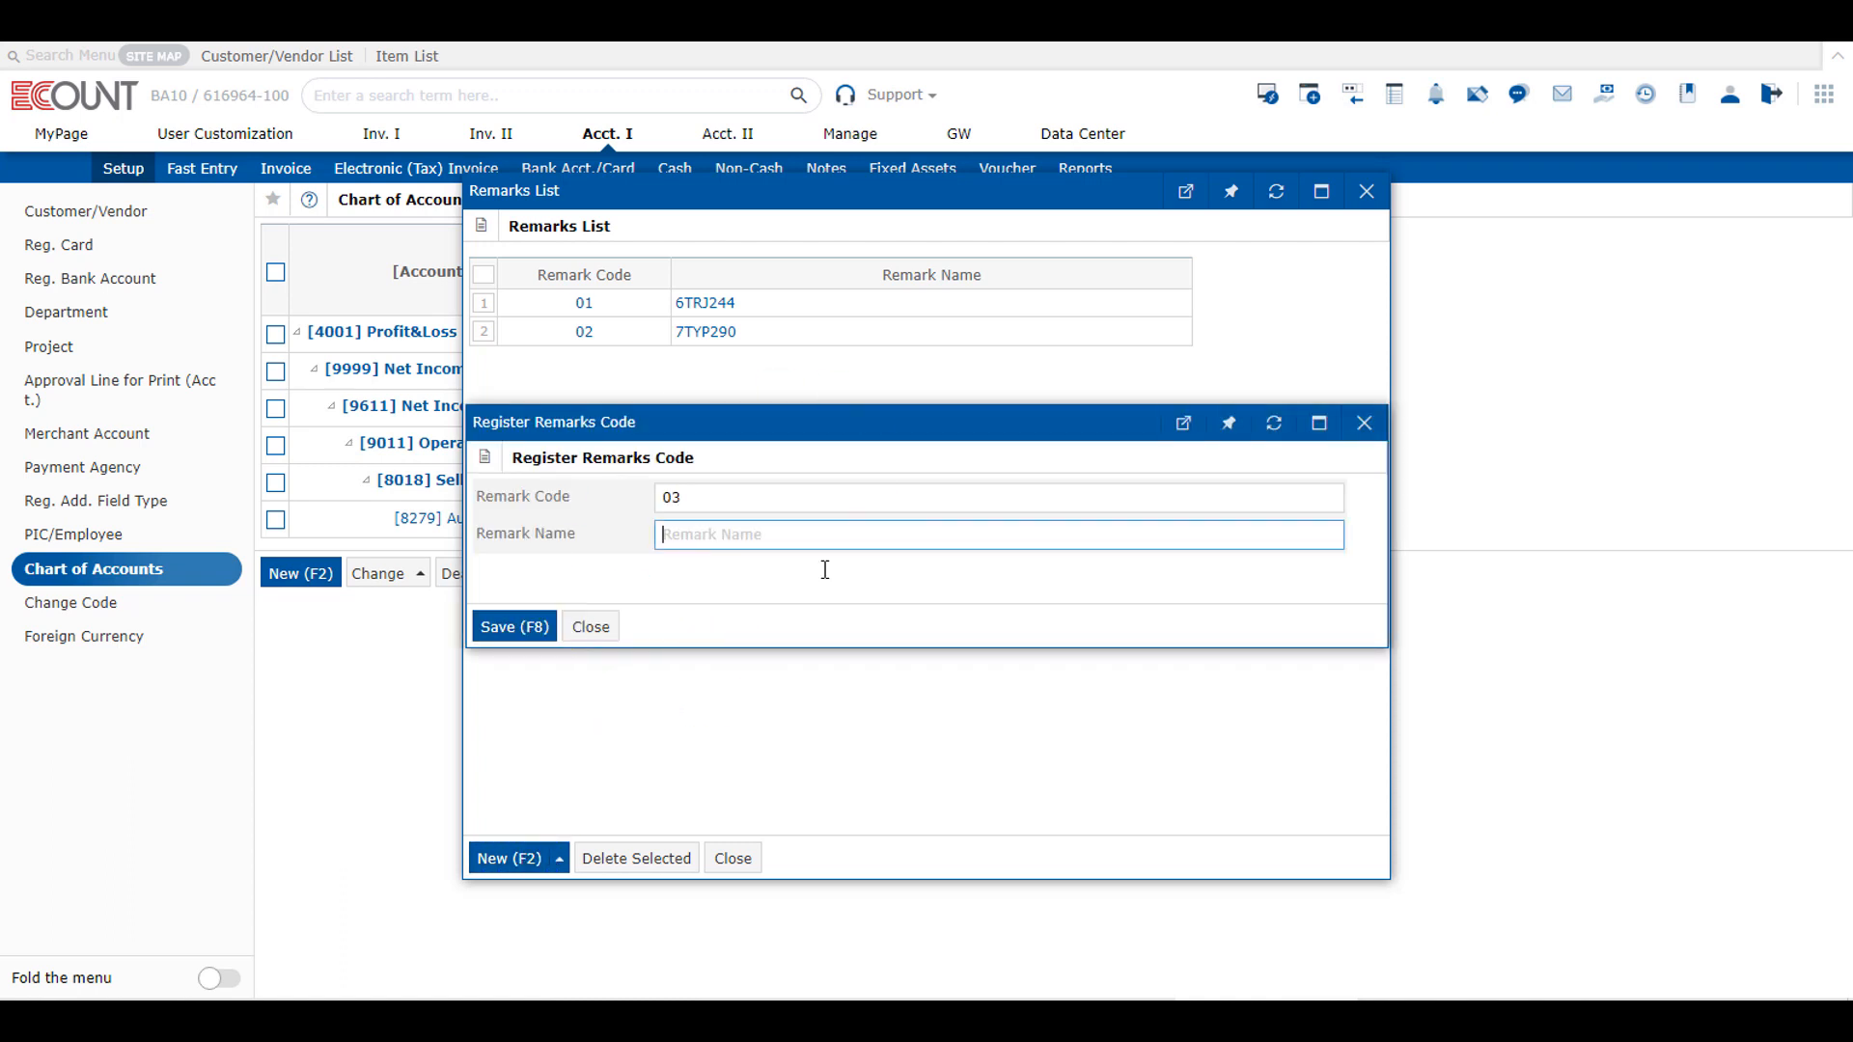
pyautogui.click(590, 627)
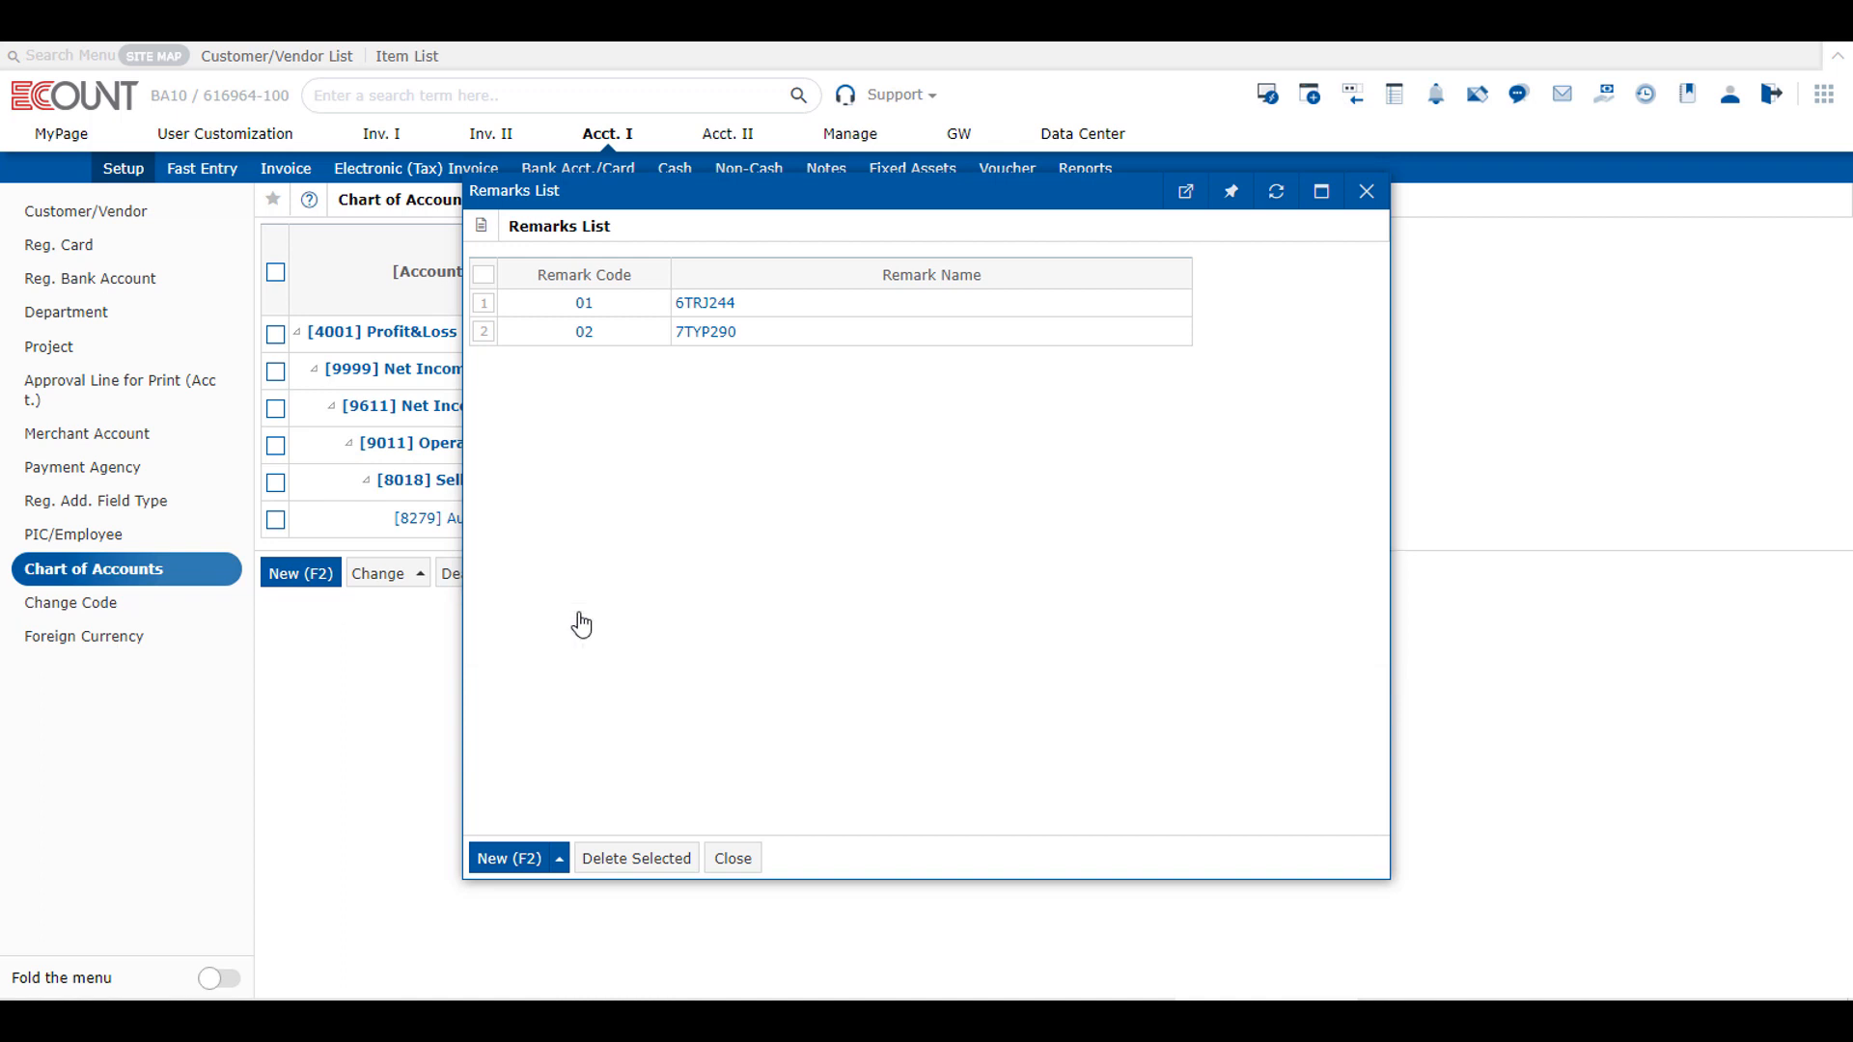
pyautogui.click(733, 859)
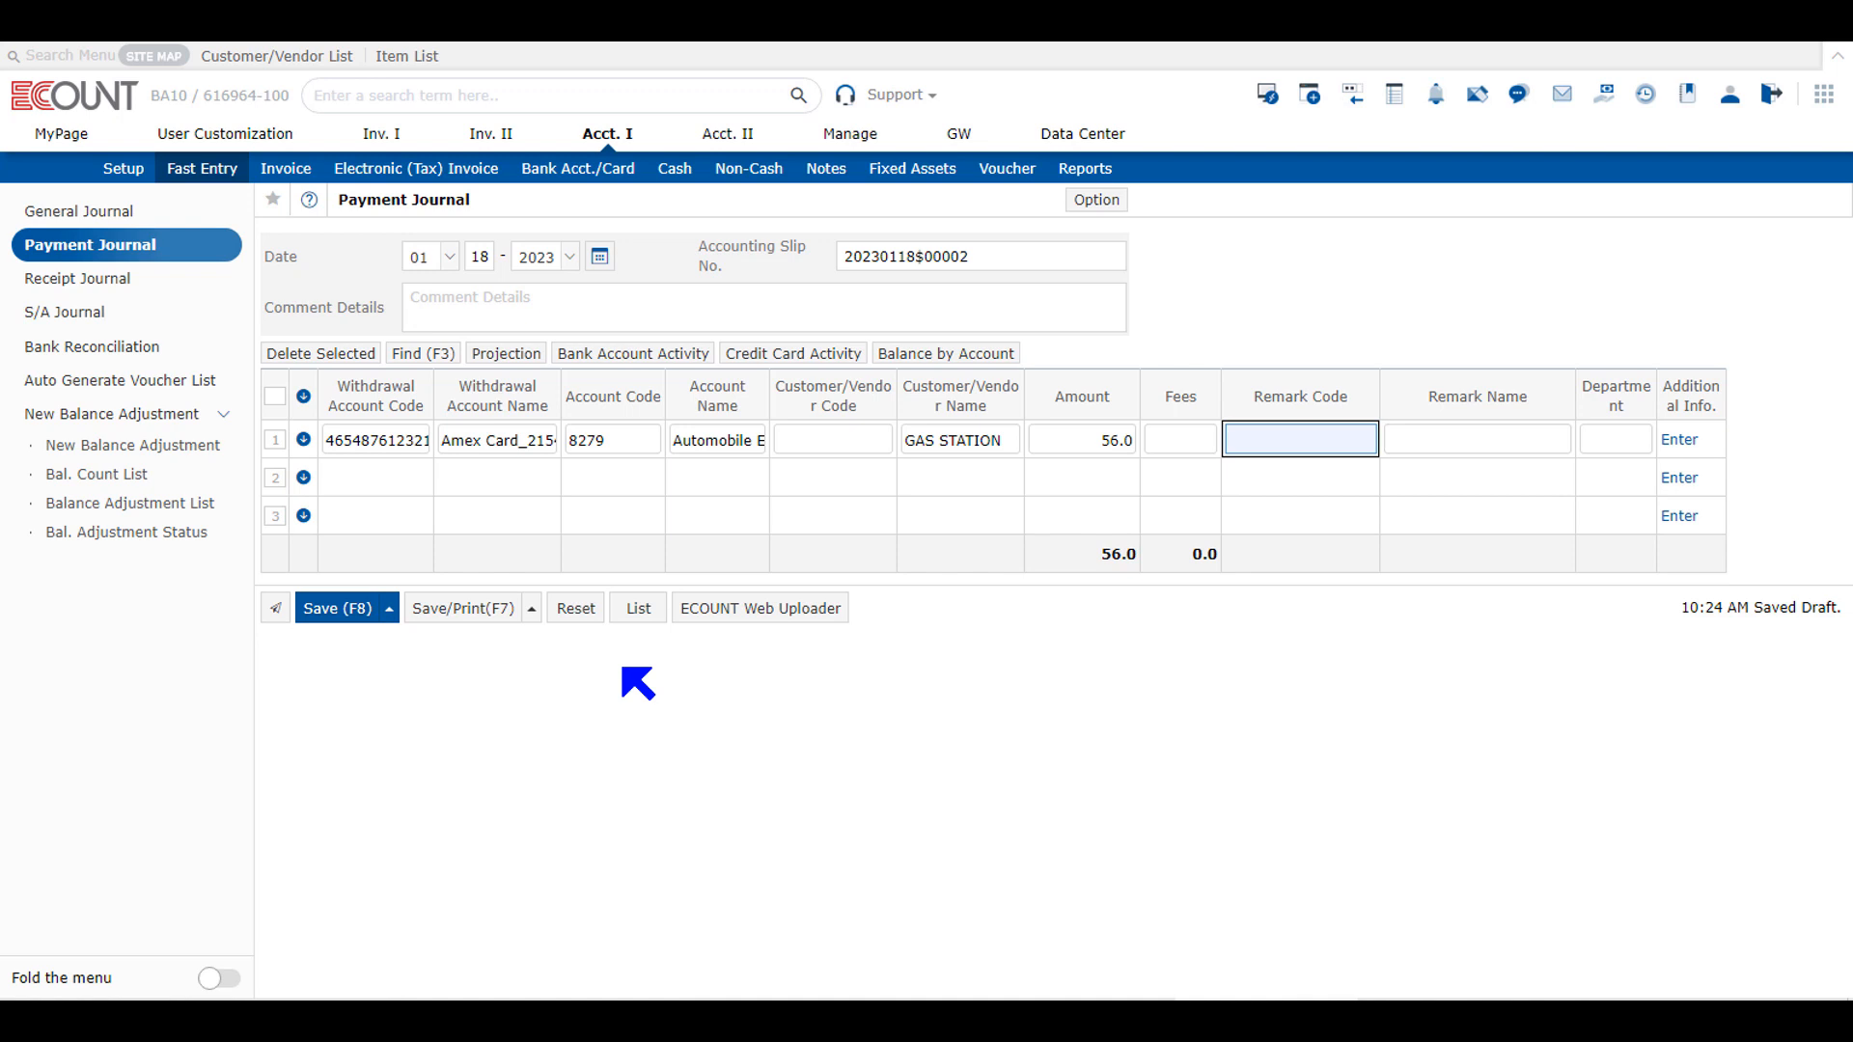
# Step: Assign remark code 01 to the GAS STATION line of the Payment Journal
pyautogui.doubleClick(1260, 435)
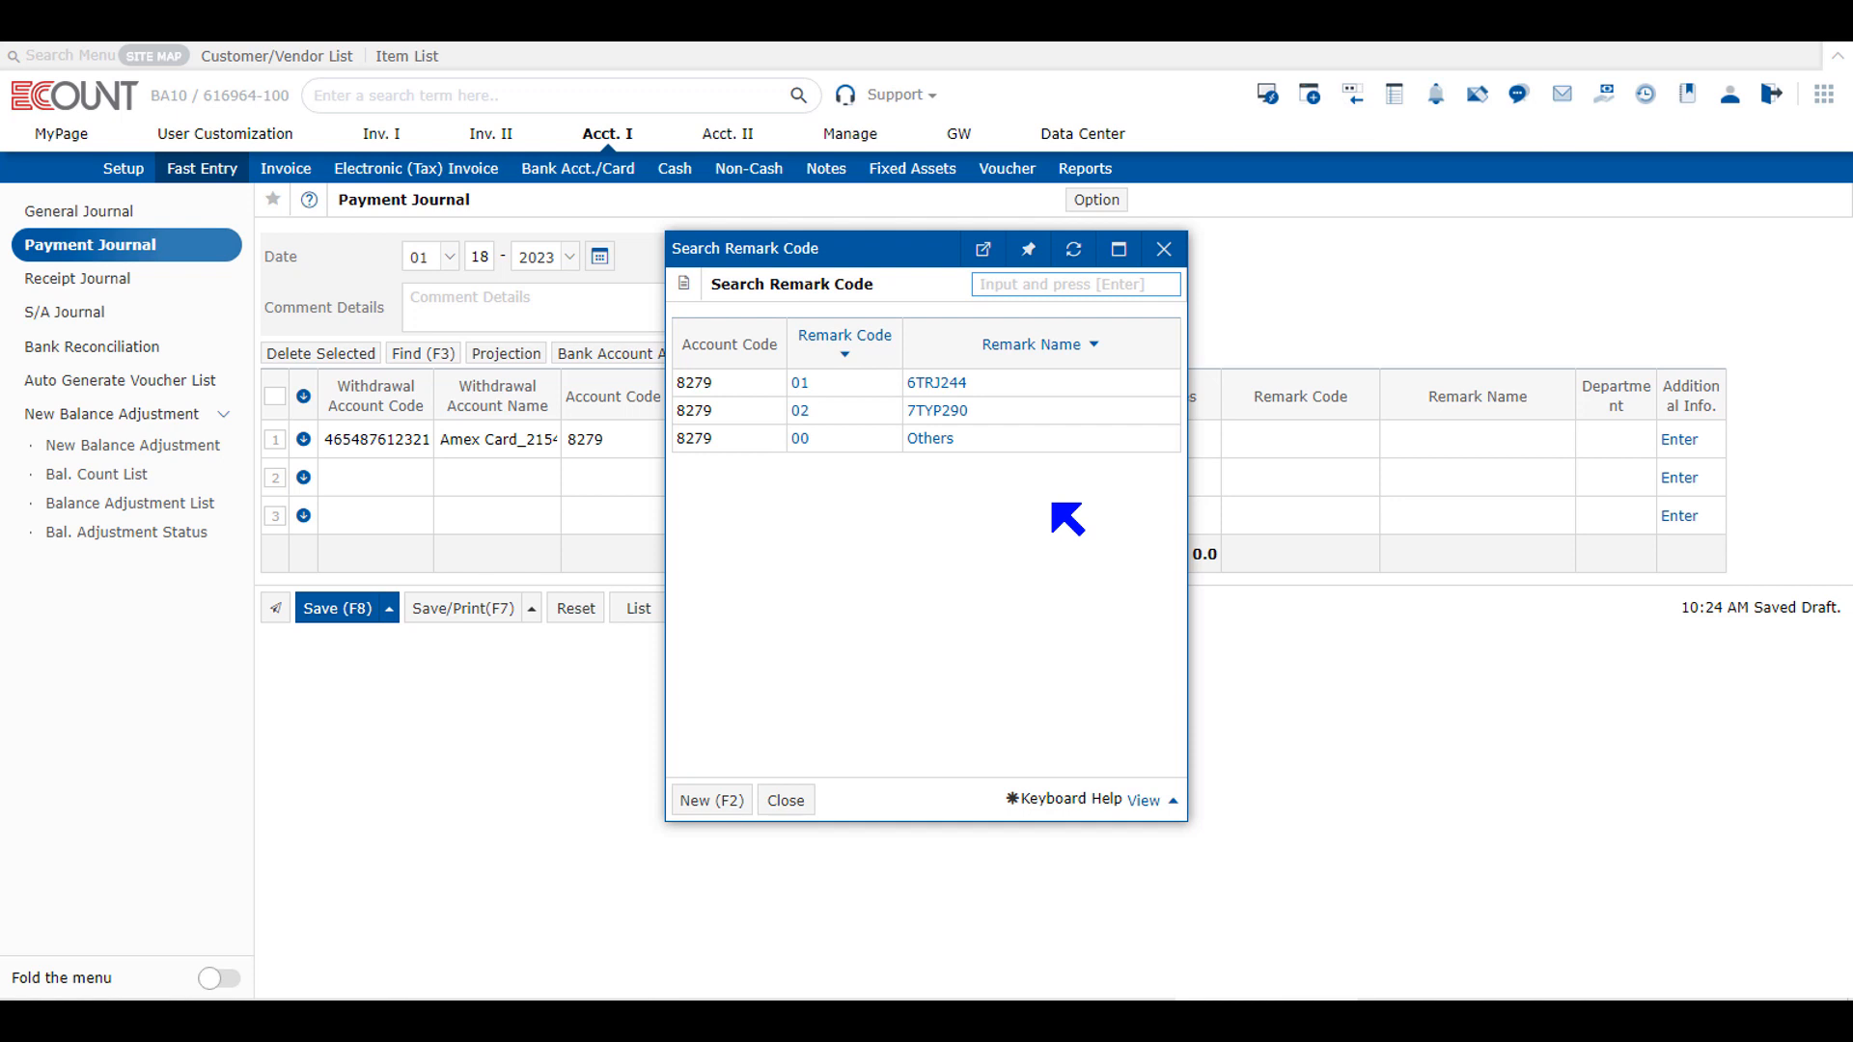
pyautogui.click(941, 384)
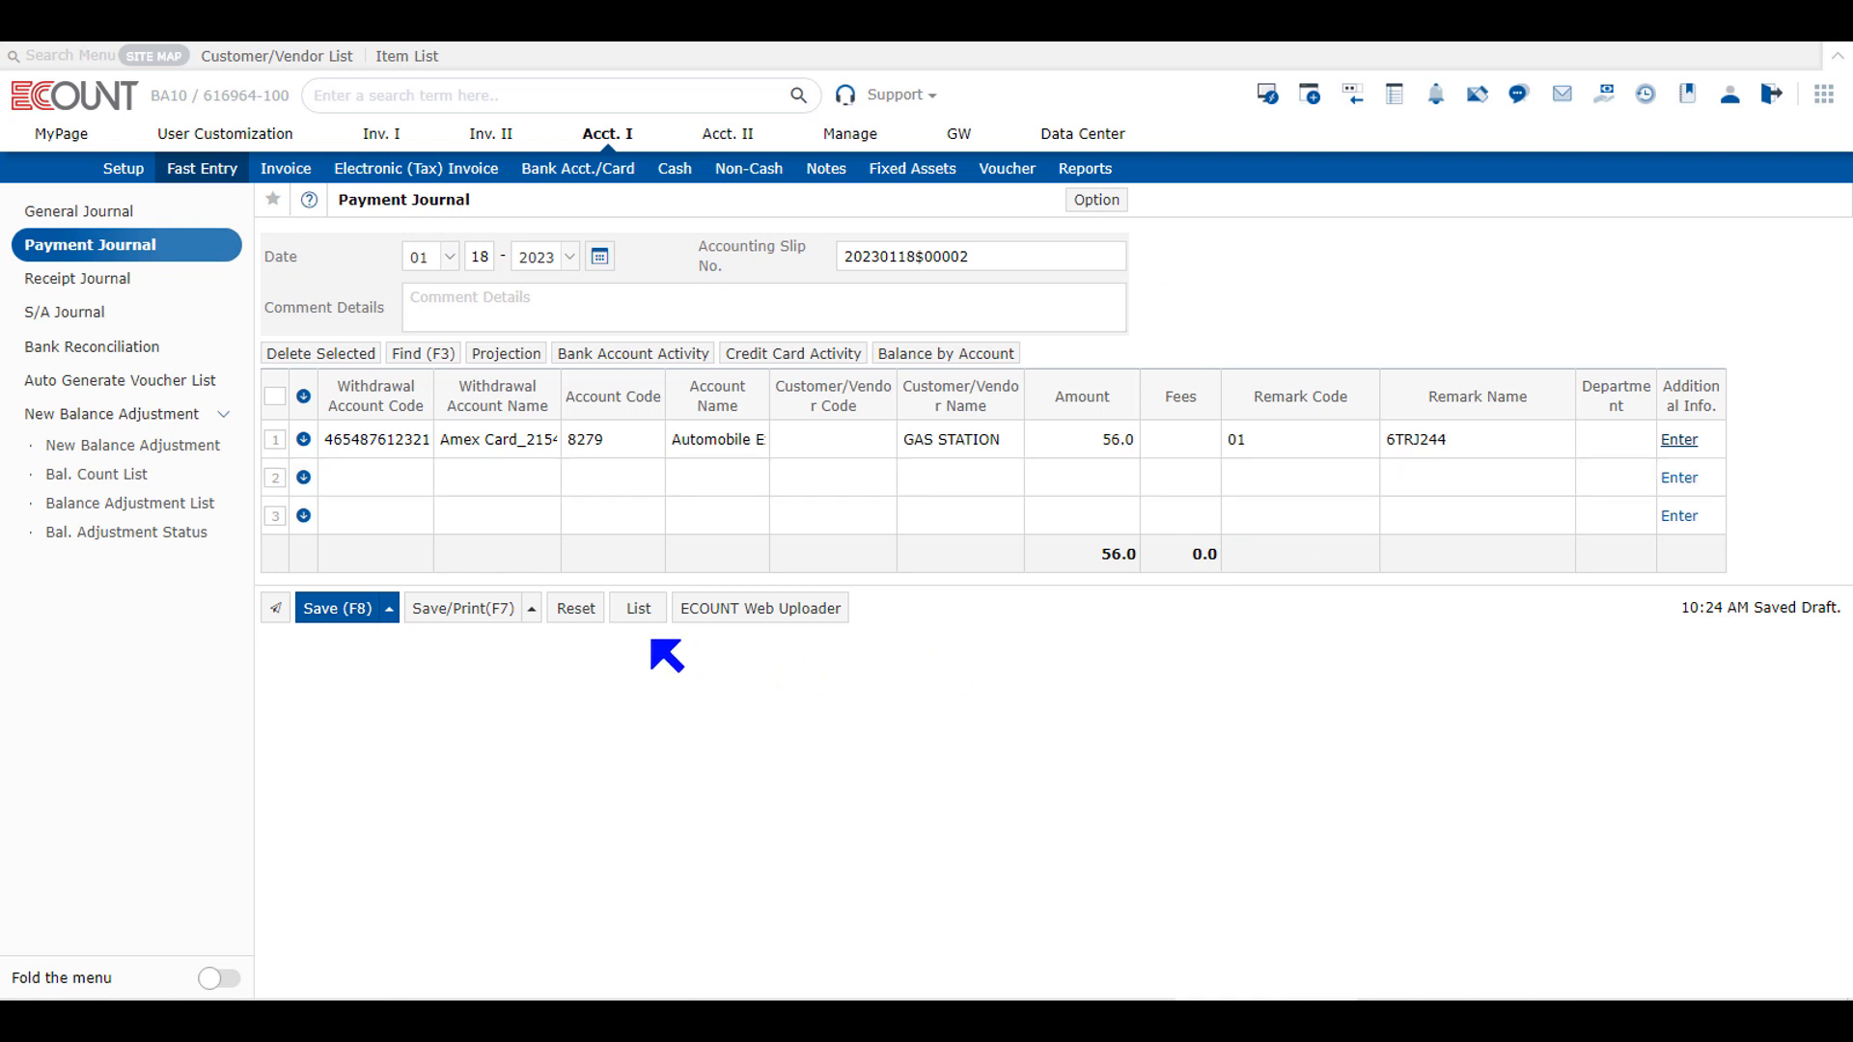
# Step: Save the Payment Journal entry
pyautogui.click(345, 616)
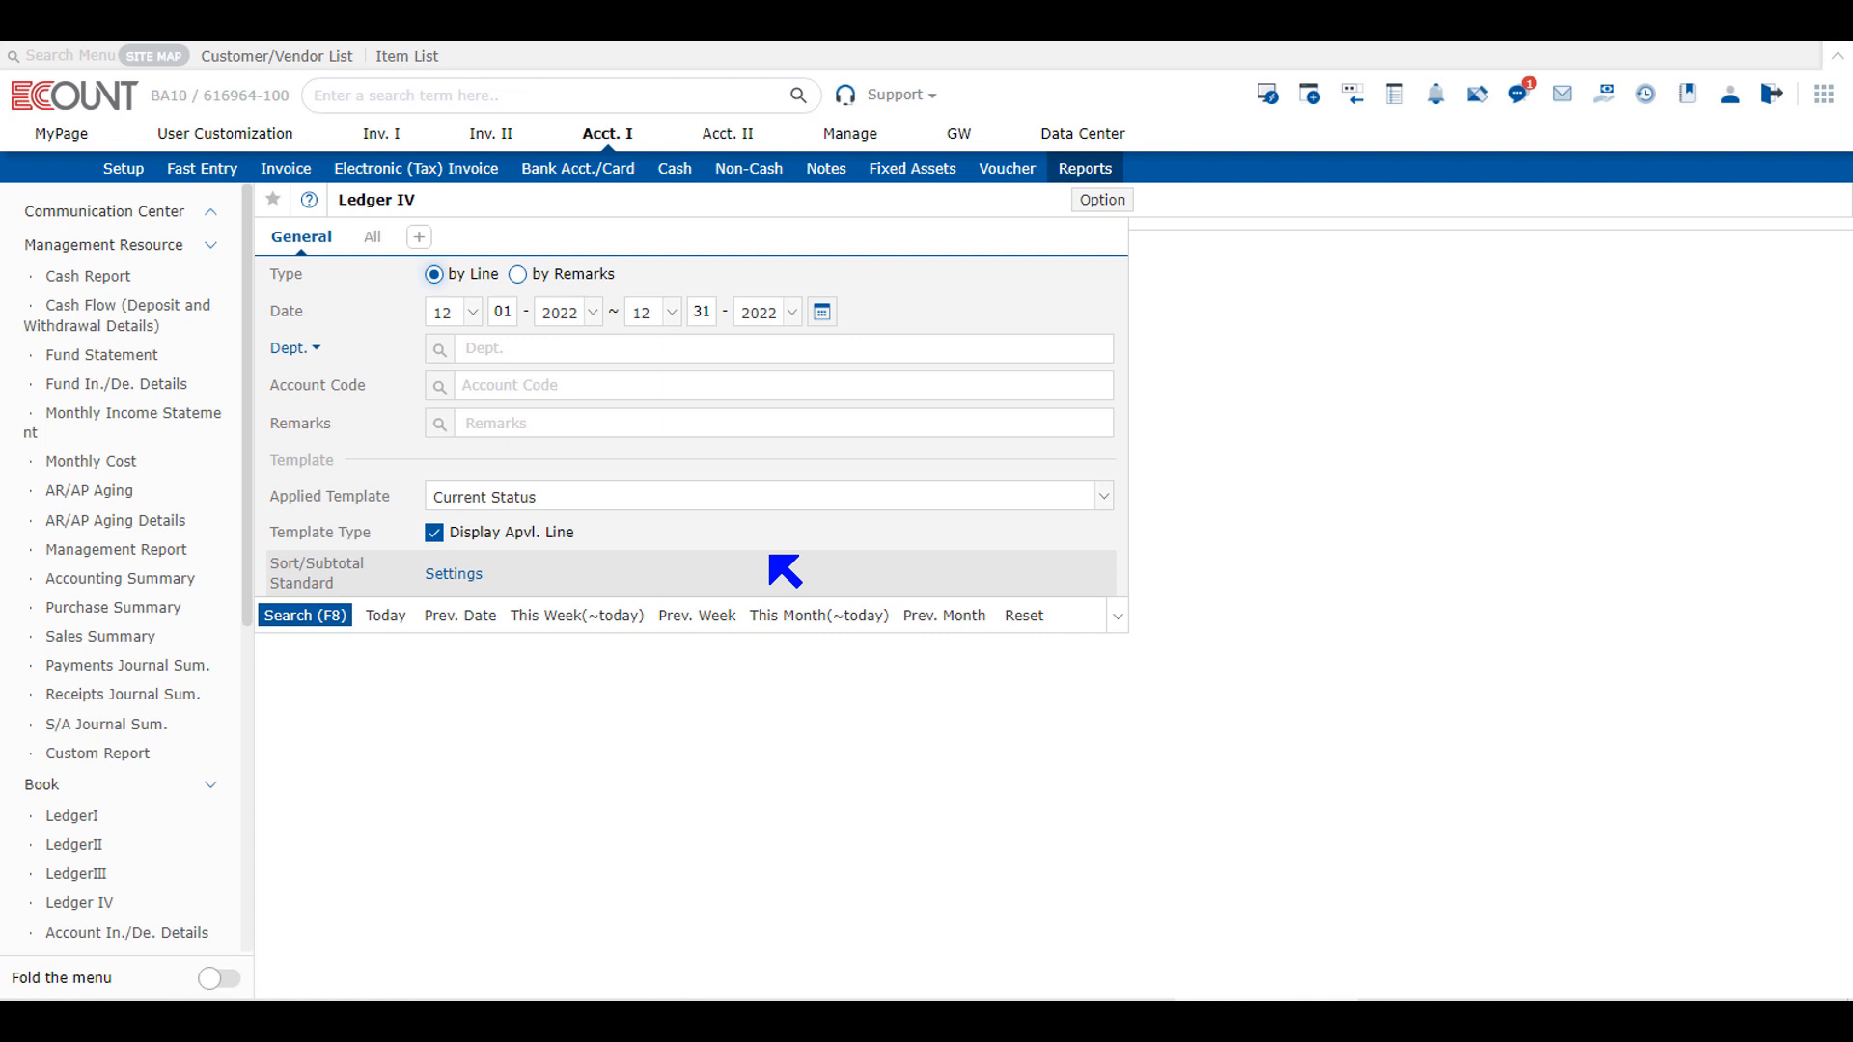
# Step: Run Ledger IV by Line for Automobile Expenses(S&A) for this month to date and check its remark and account heading
pyautogui.click(827, 615)
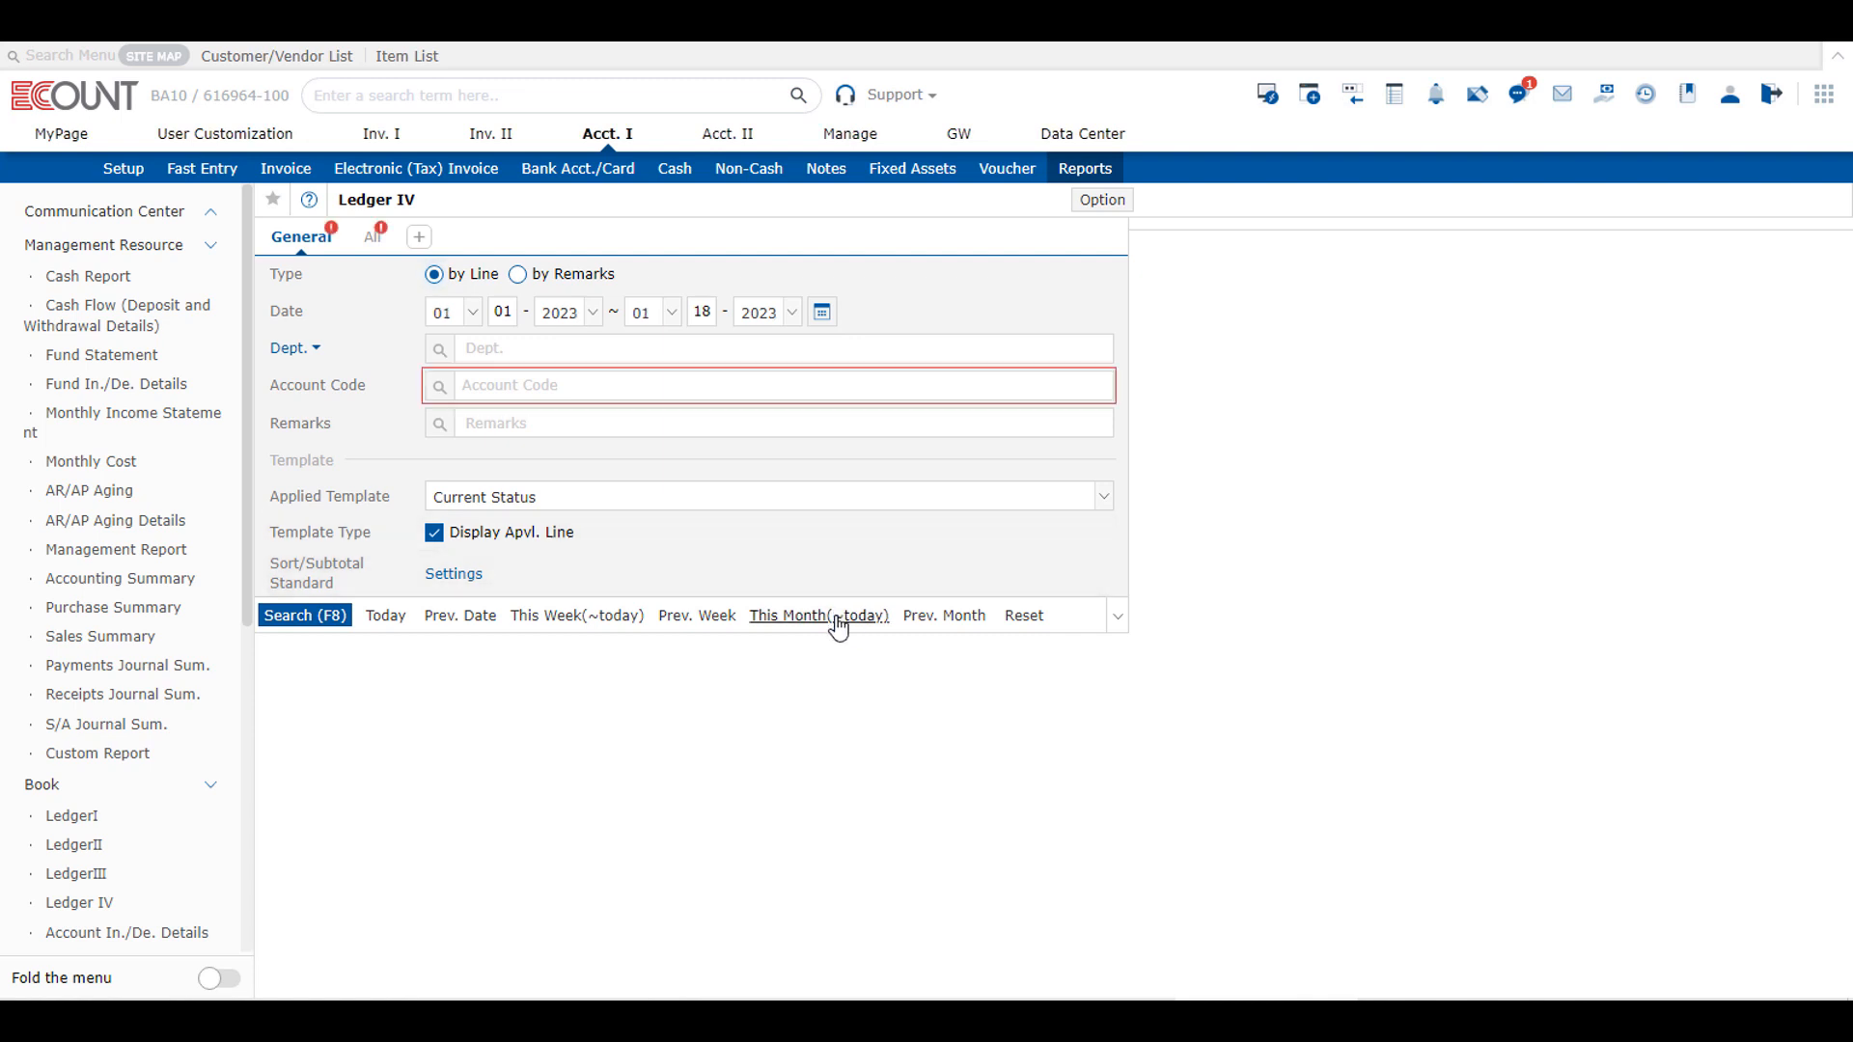
pyautogui.click(514, 386)
pyautogui.write('8279')
pyautogui.press('Return')
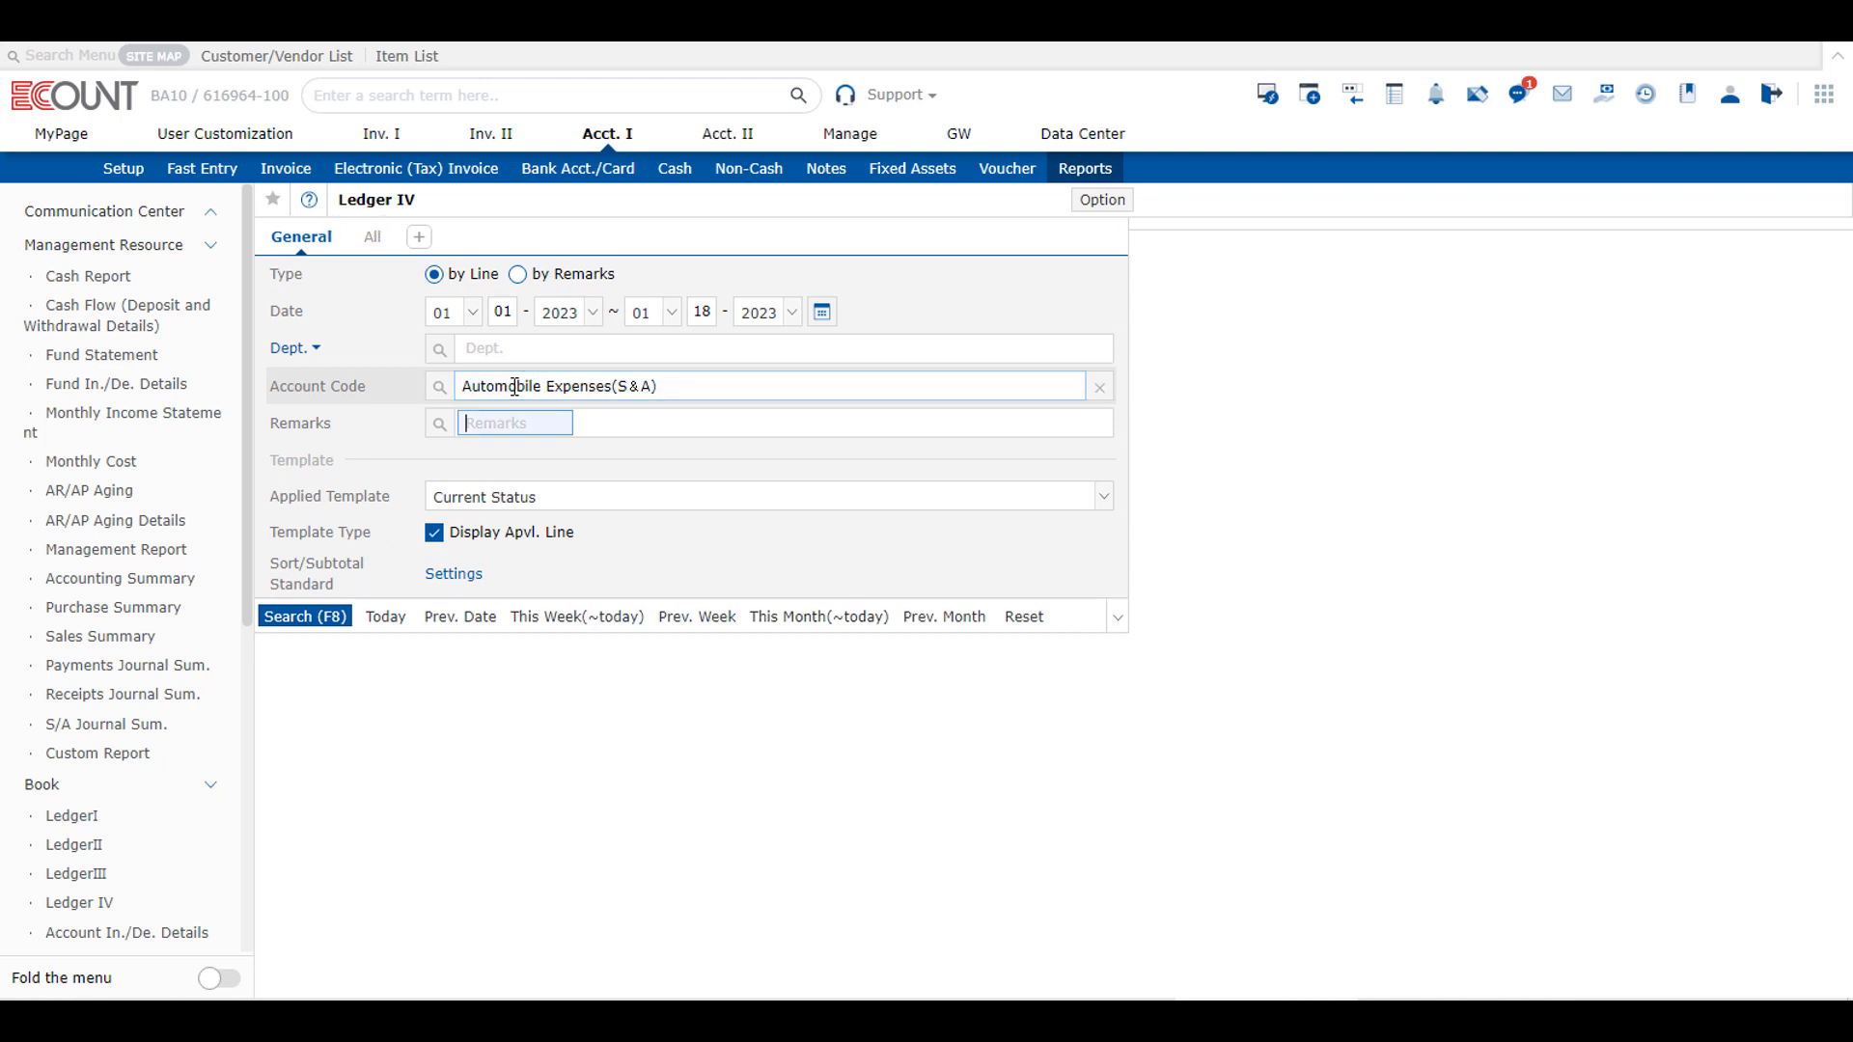
pyautogui.click(272, 622)
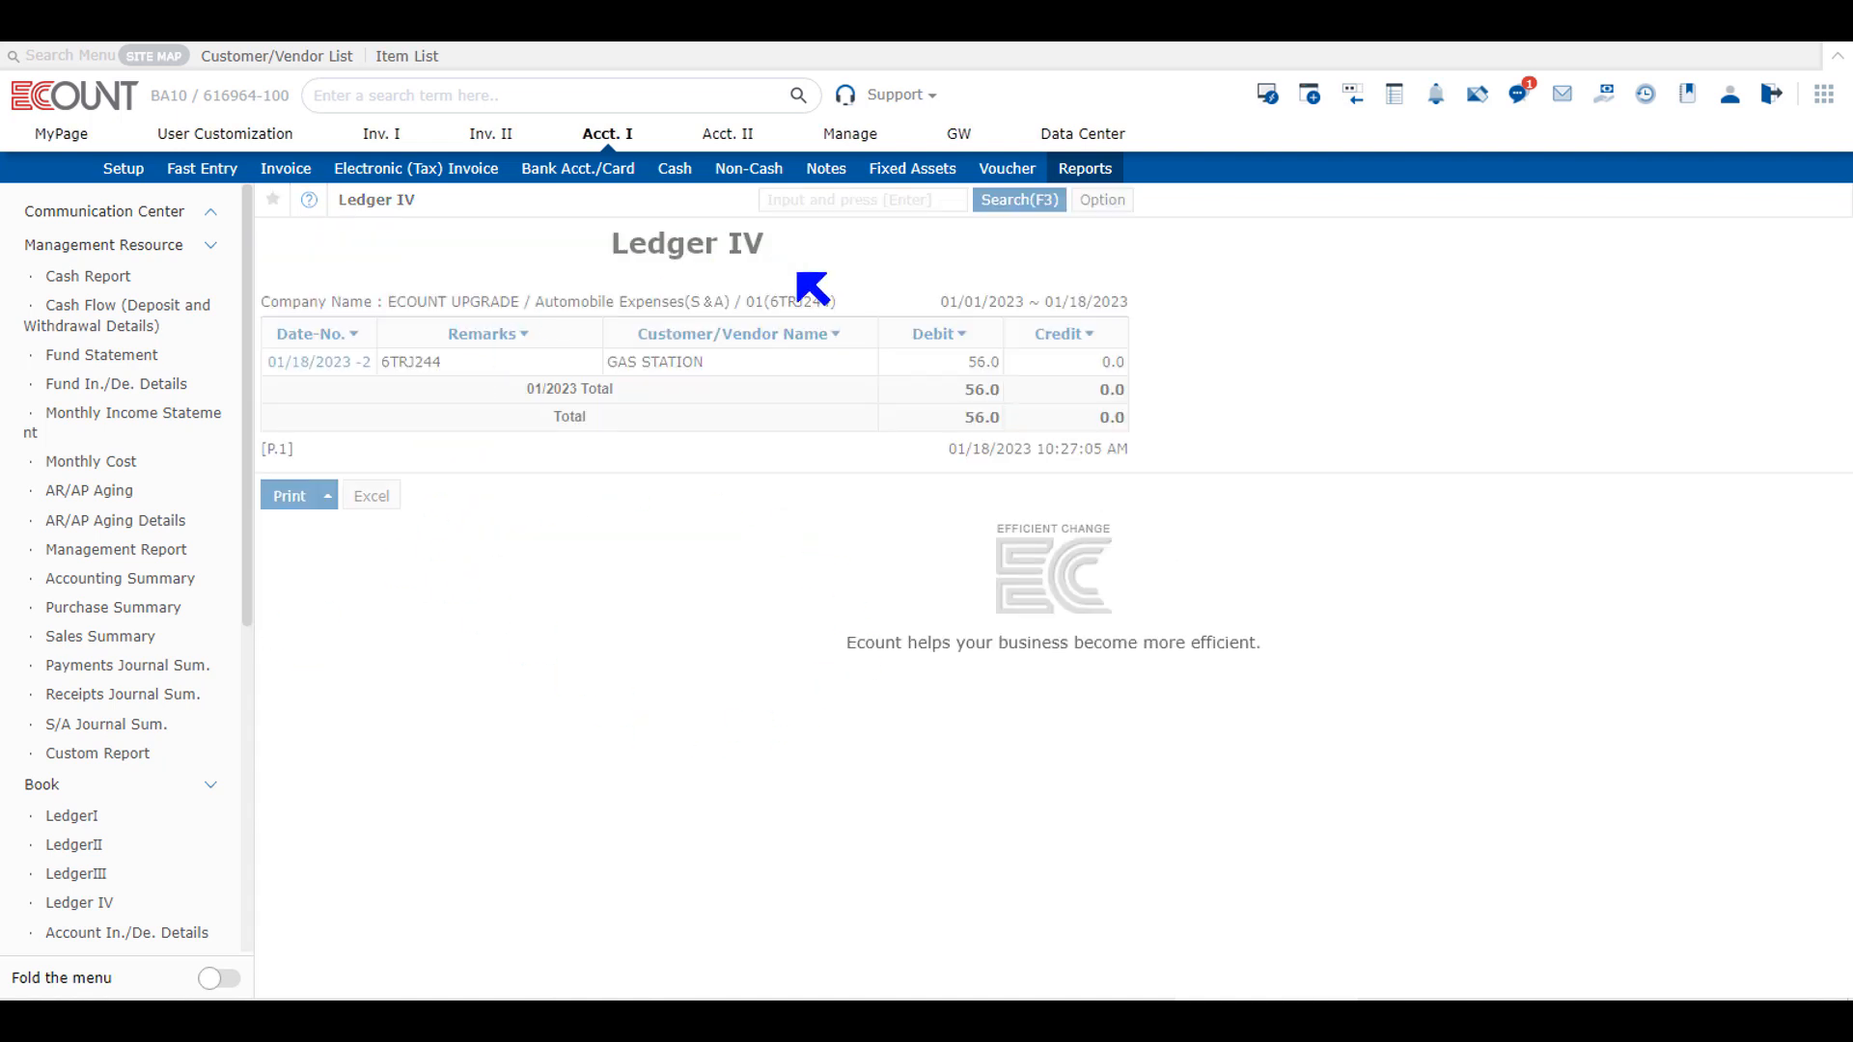
pyautogui.moveTo(482, 372); pyautogui.dragTo(373, 367)
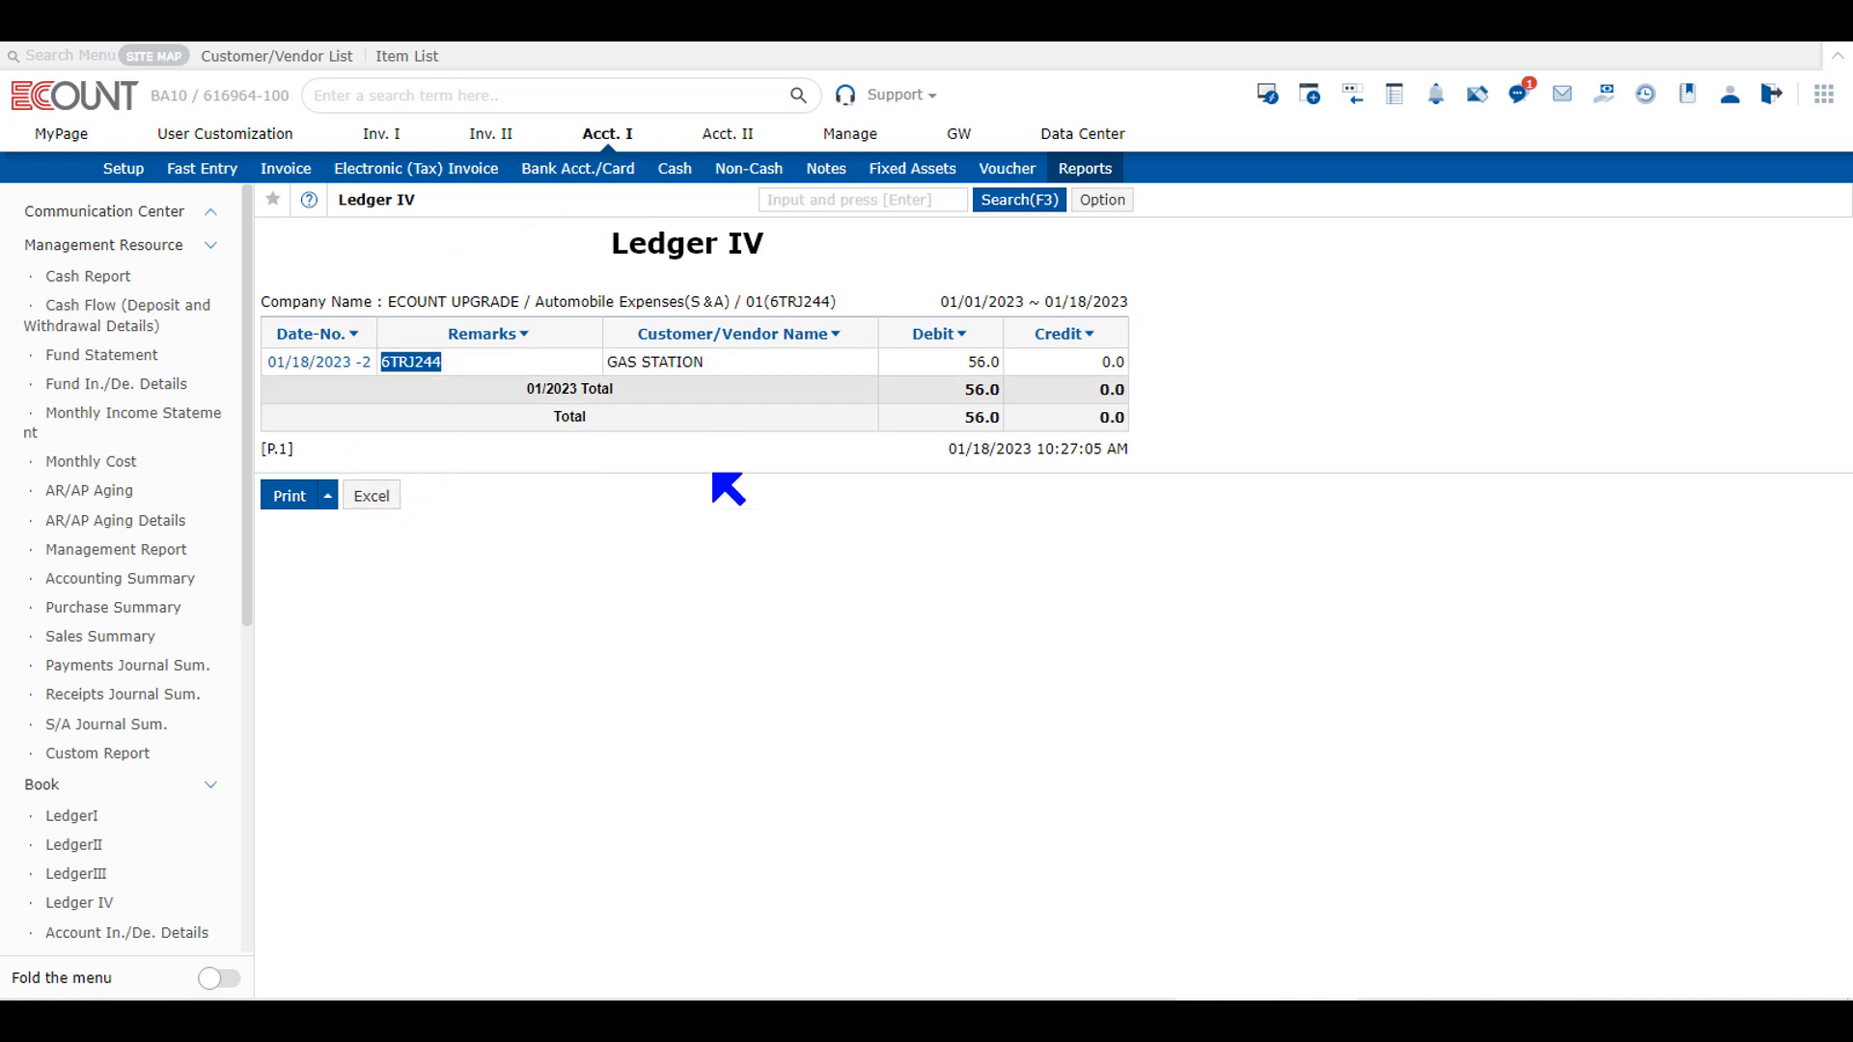
pyautogui.moveTo(536, 307); pyautogui.dragTo(732, 311)
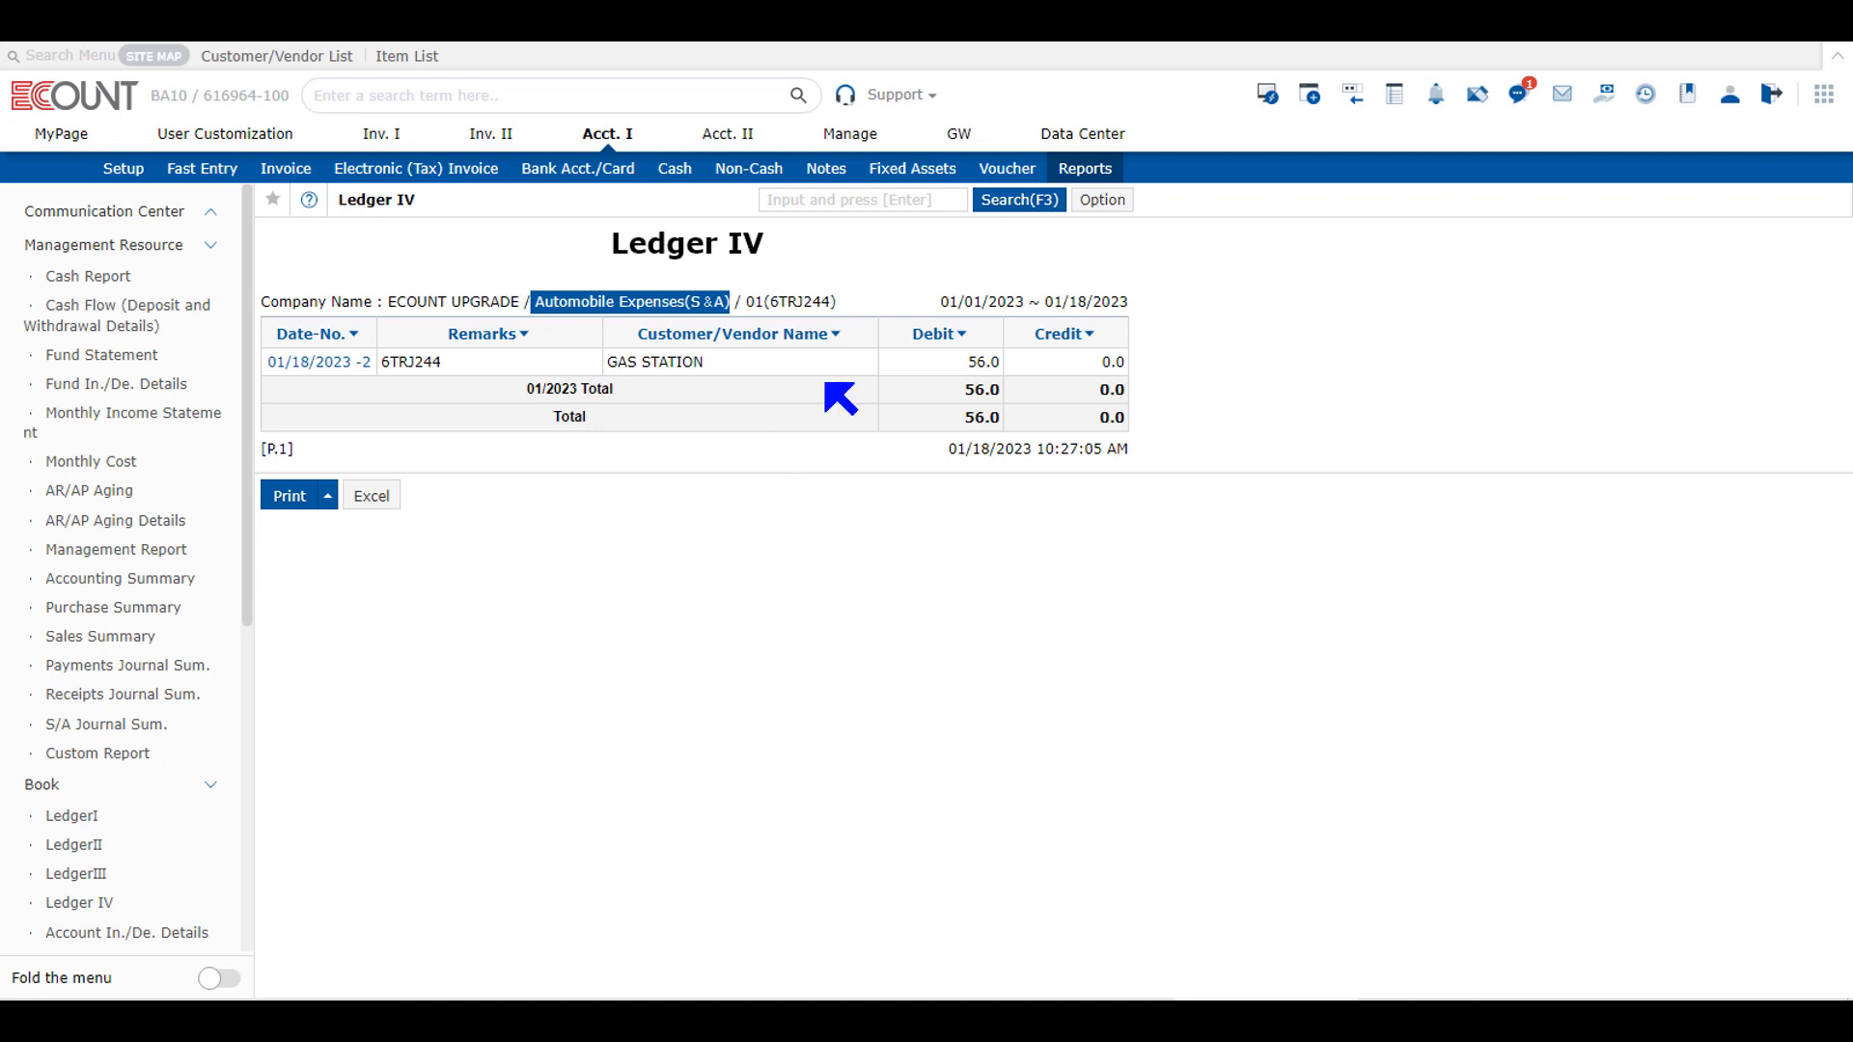
# Step: Rerun Ledger IV for Automobile Expenses(S&A) with the type by Remarks and review the remark's debit amount
pyautogui.click(1023, 200)
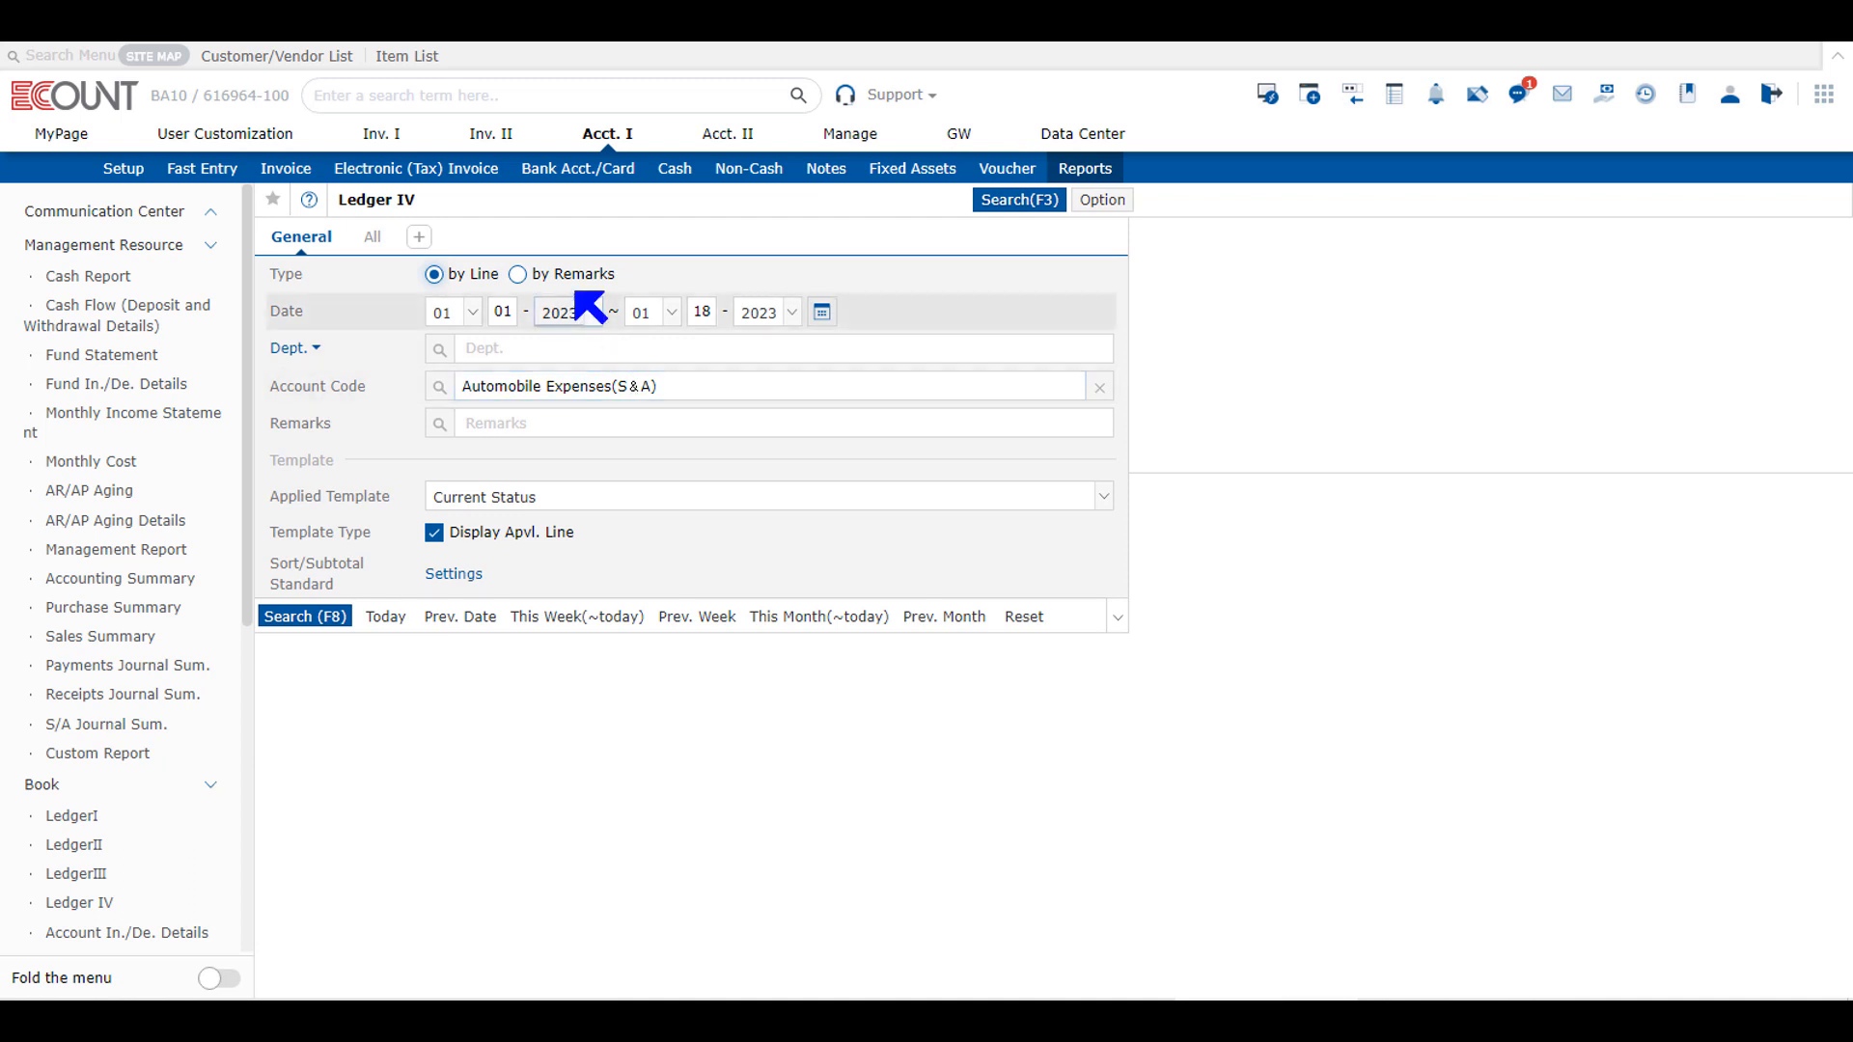
pyautogui.click(569, 278)
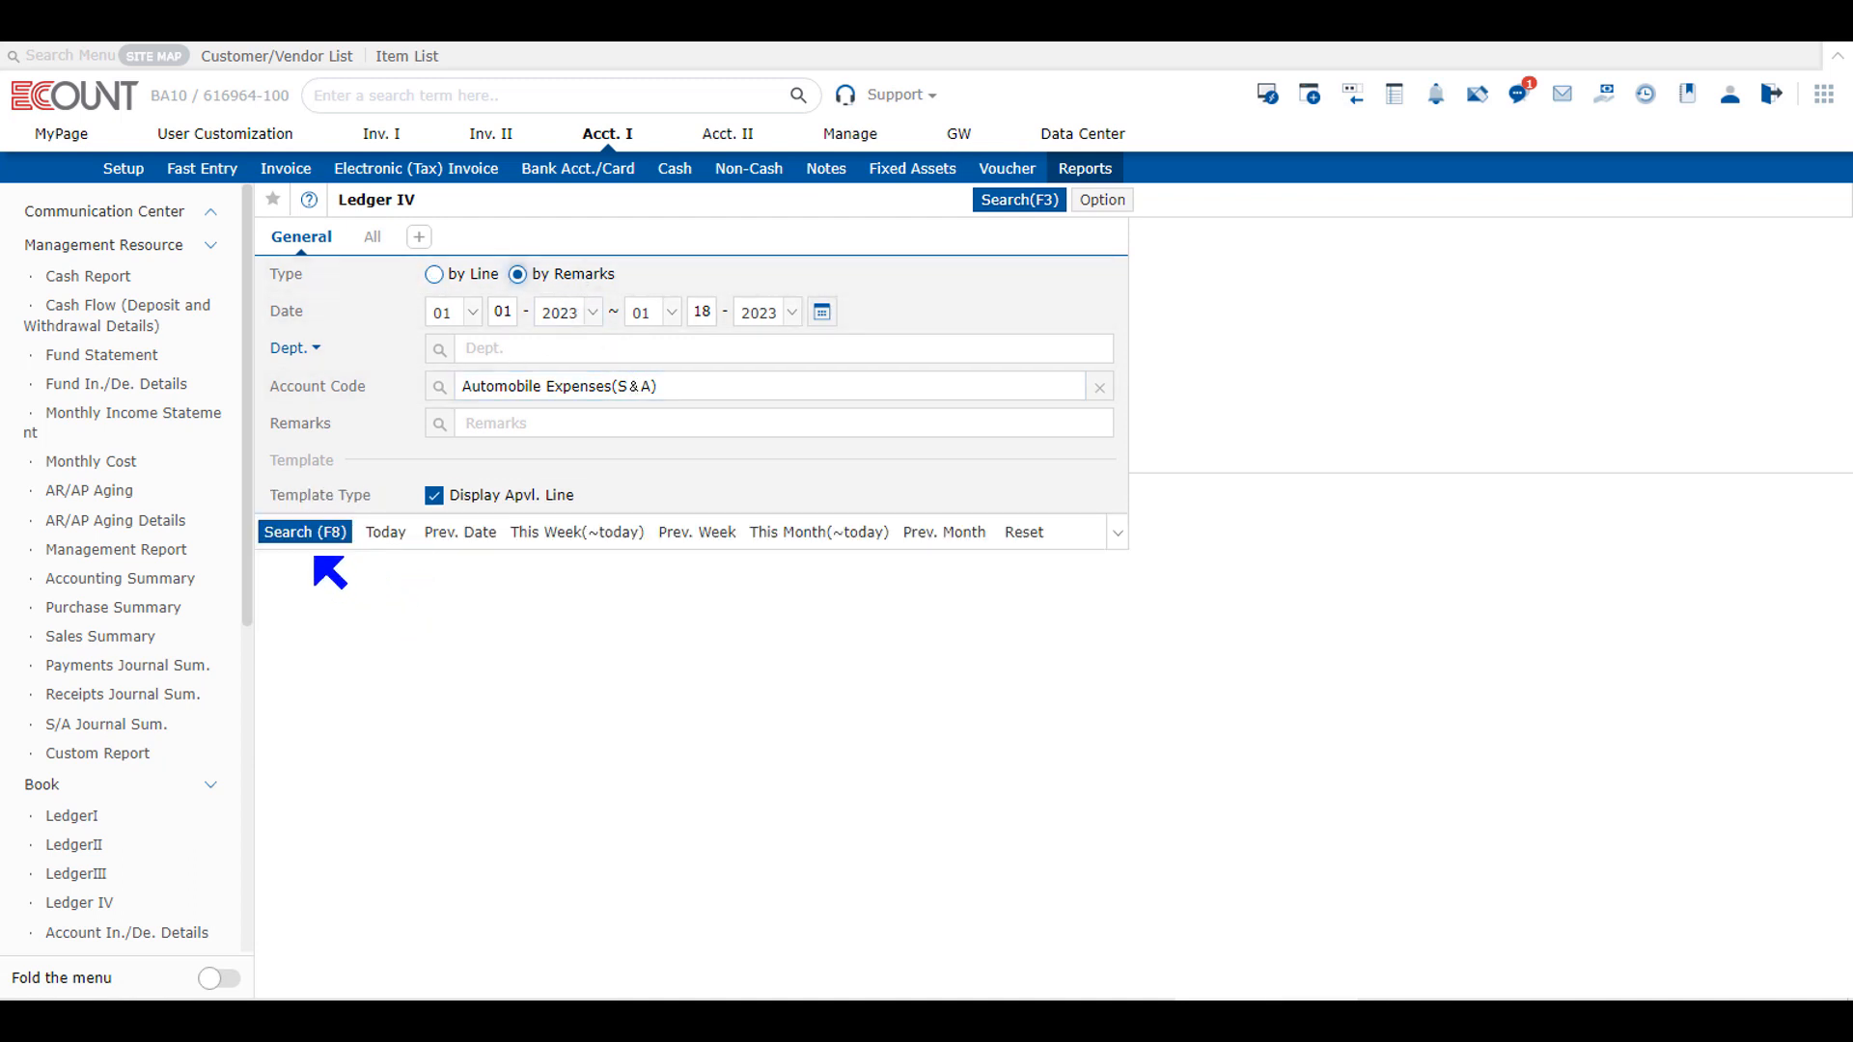
pyautogui.click(302, 533)
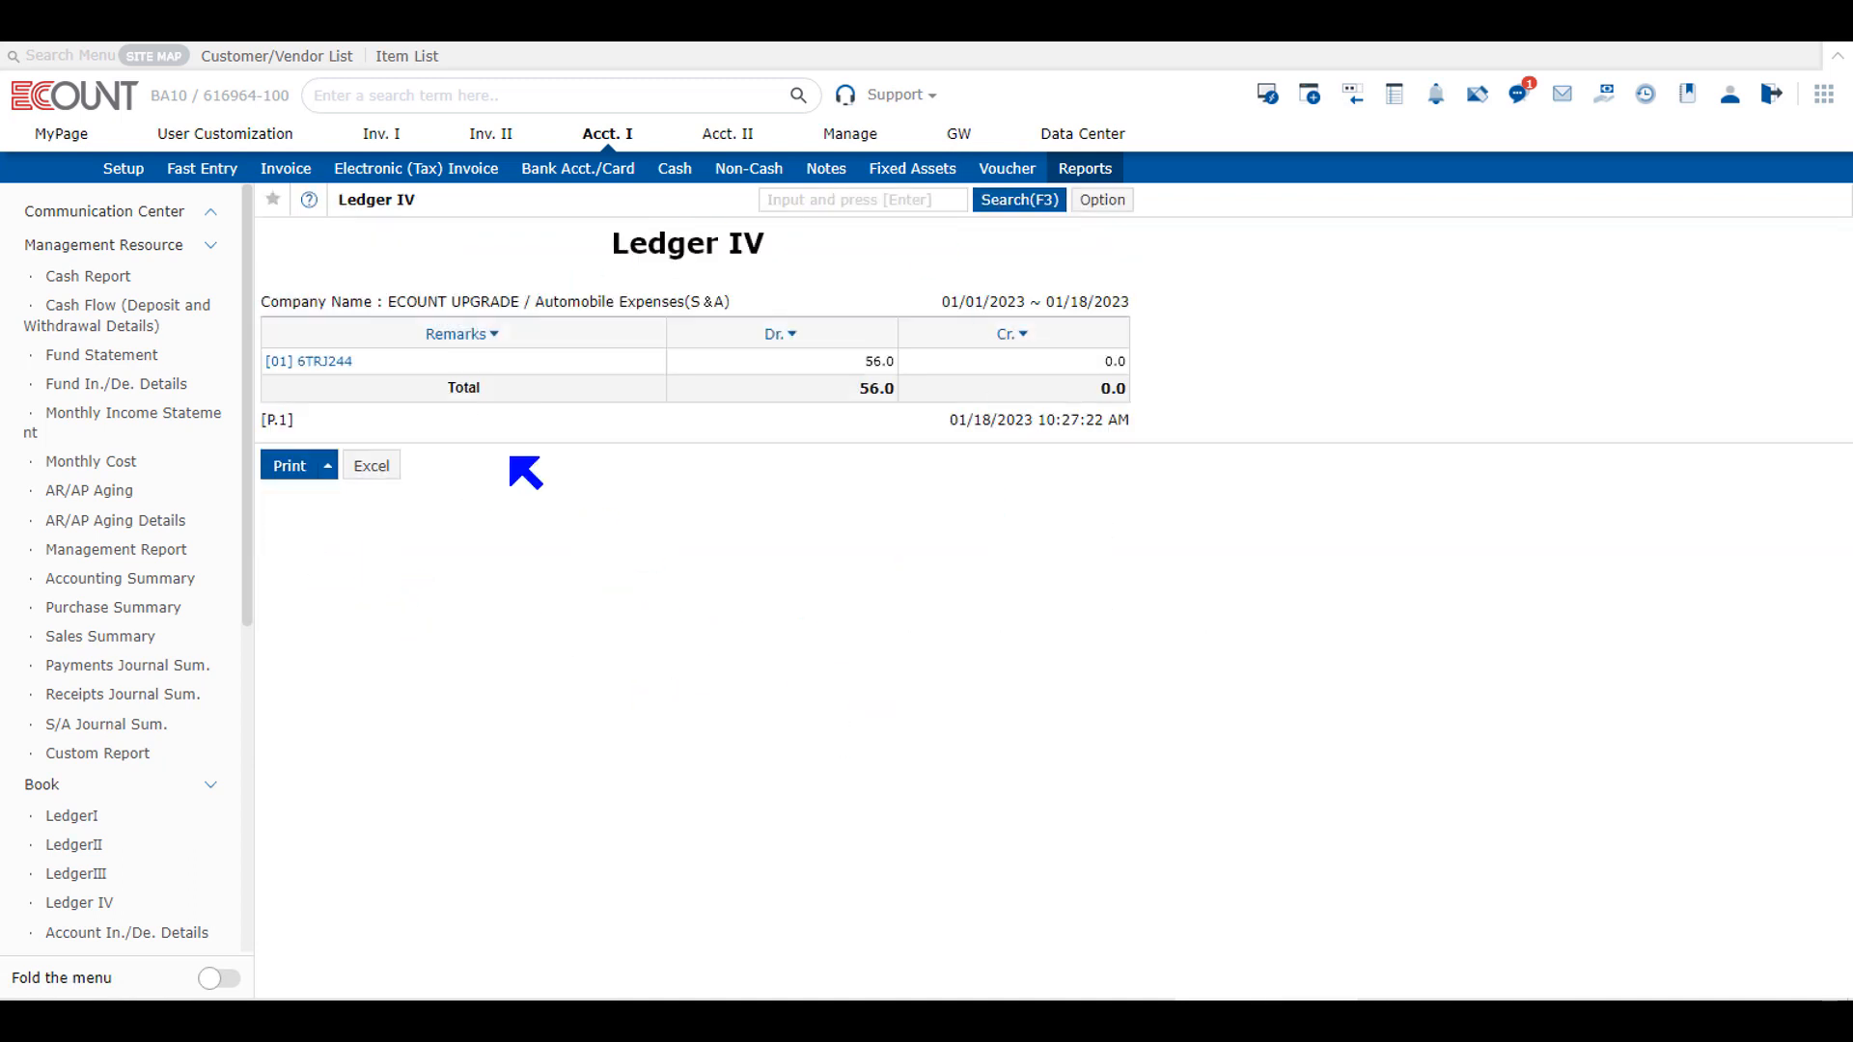
pyautogui.moveTo(377, 370); pyautogui.dragTo(294, 362)
pyautogui.click(830, 393)
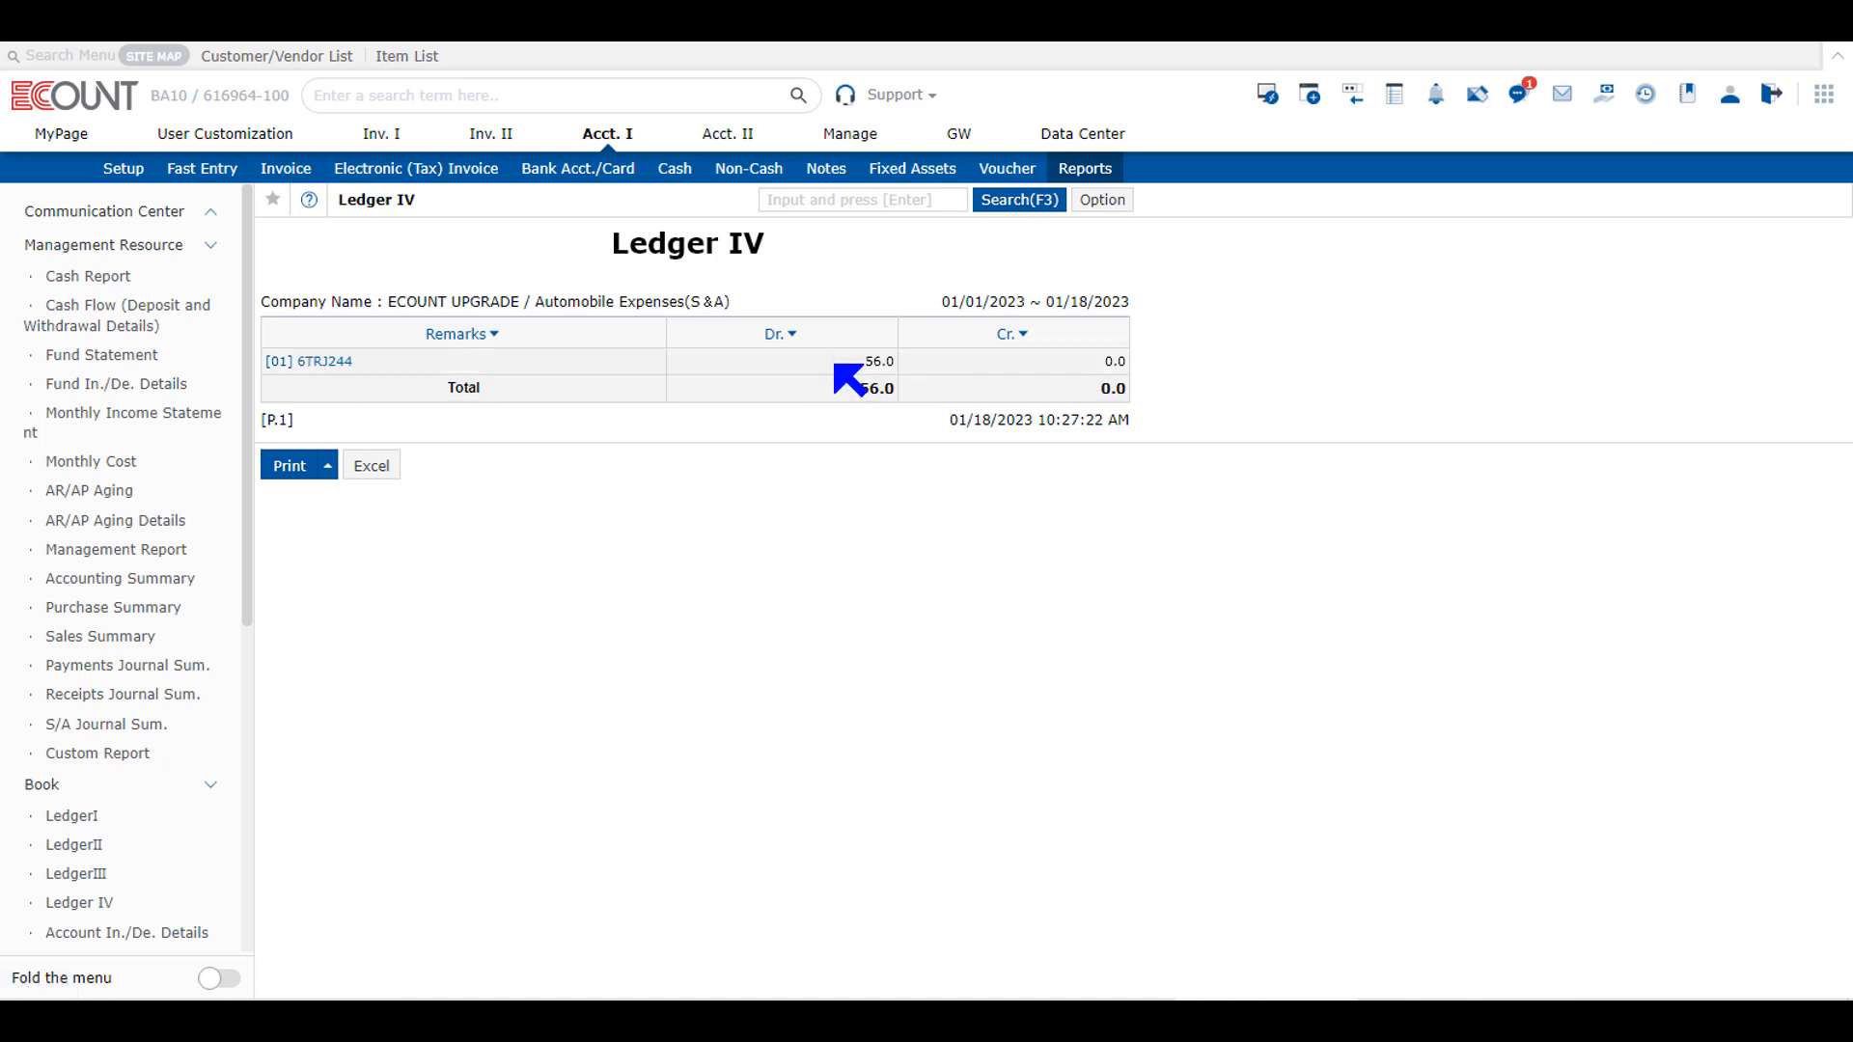
# Step: Open the Account In./De. Details report and run it for account 2519 Accounts Payable from 01/01/2023 to 01/18/2023
pyautogui.click(1105, 174)
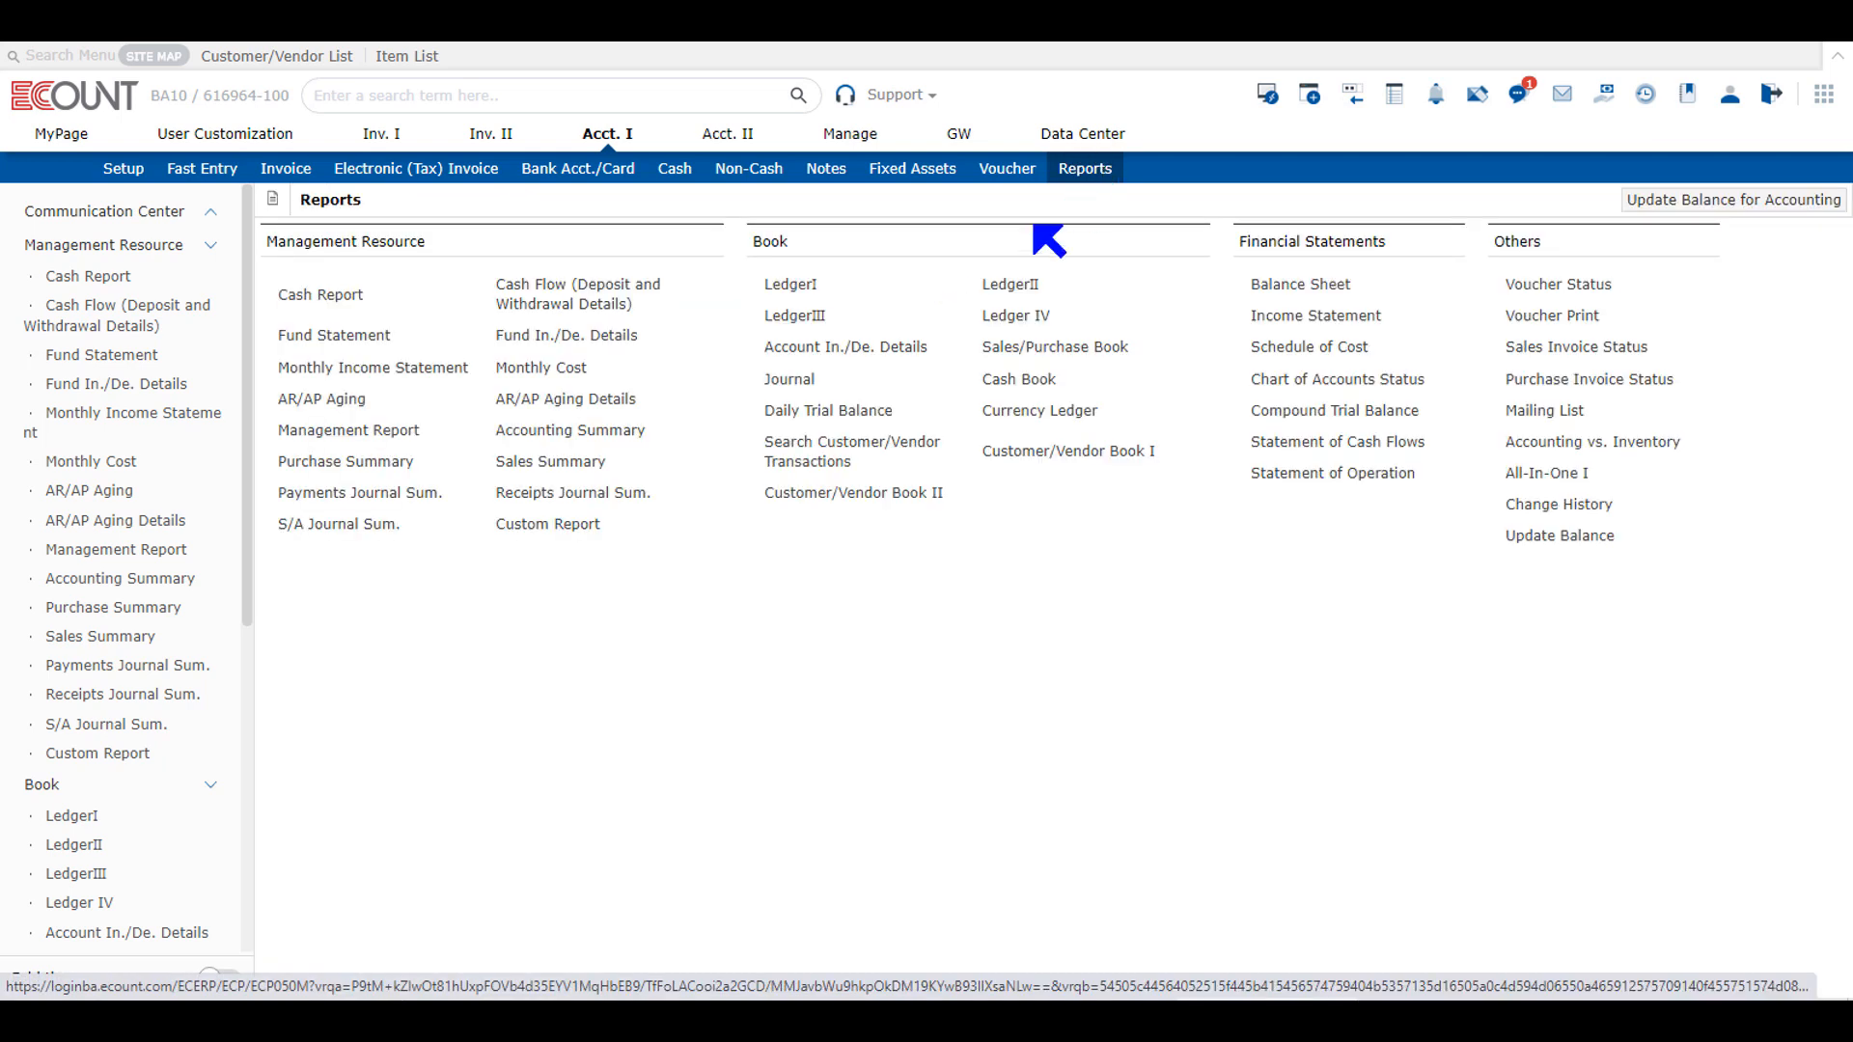
pyautogui.click(914, 349)
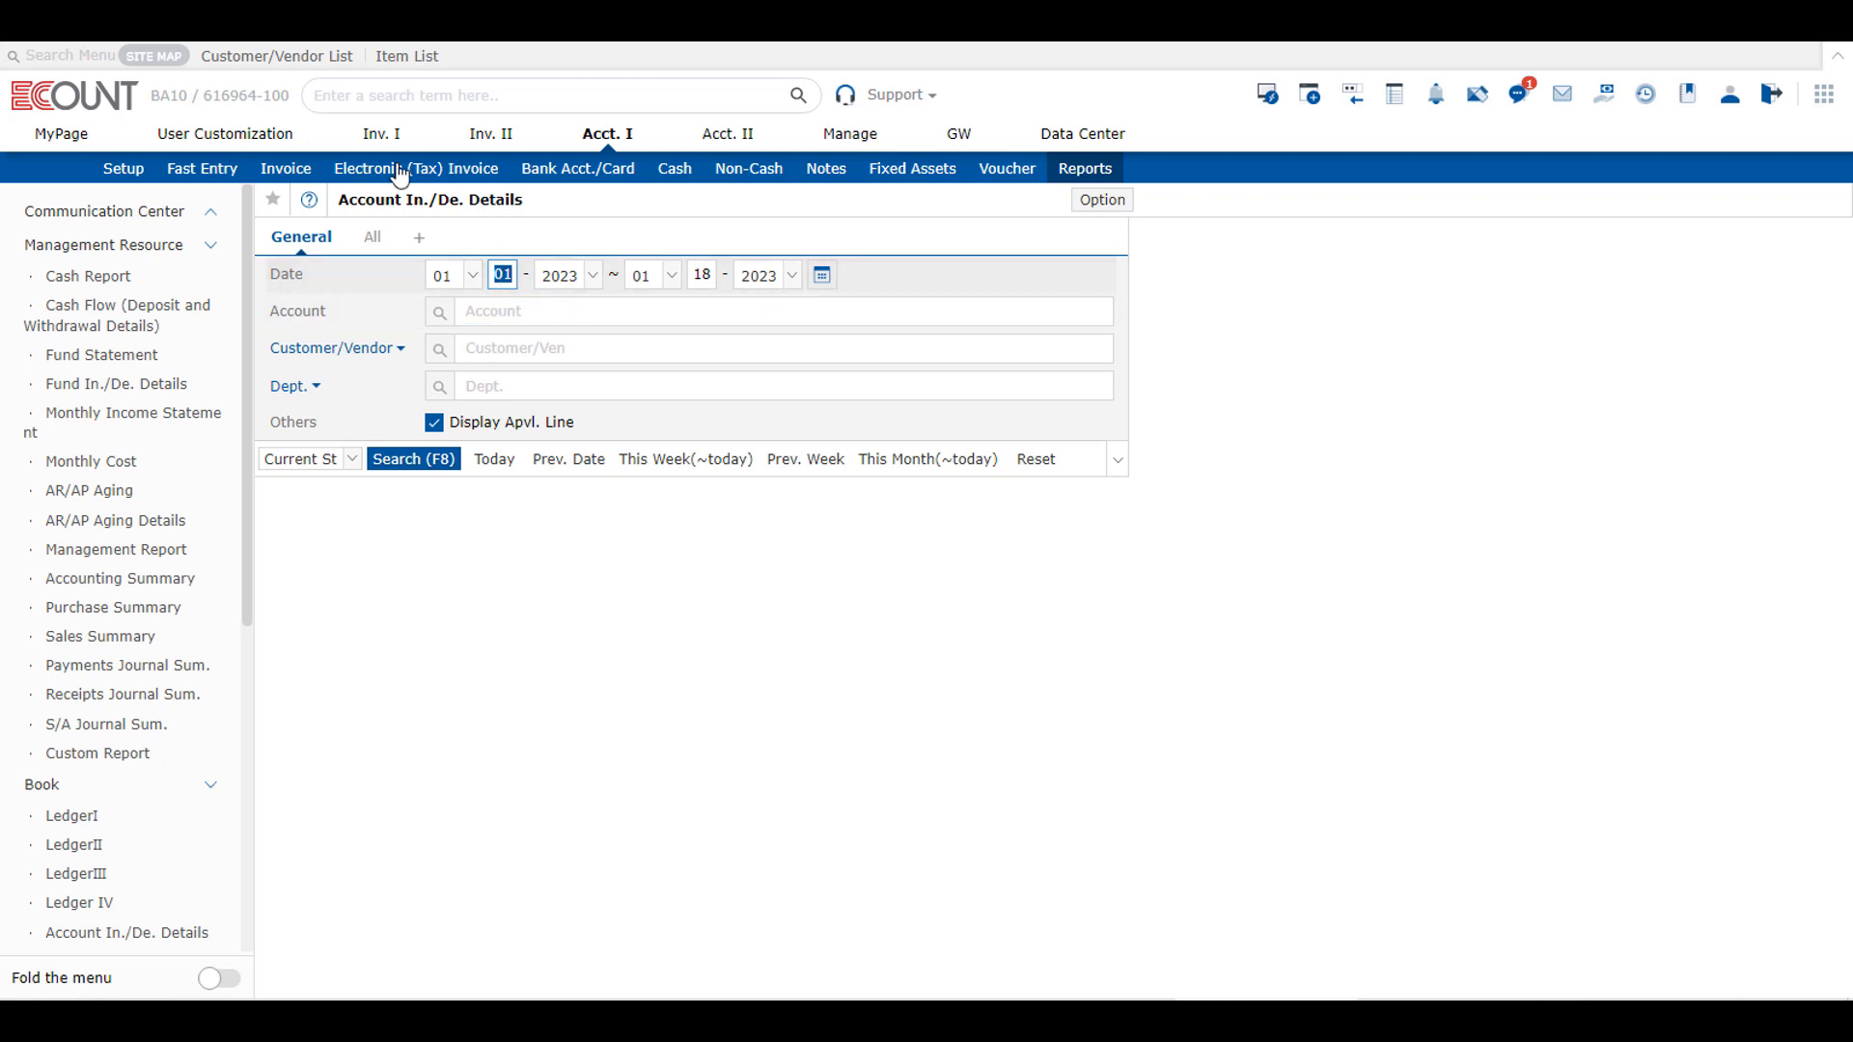
pyautogui.click(511, 310)
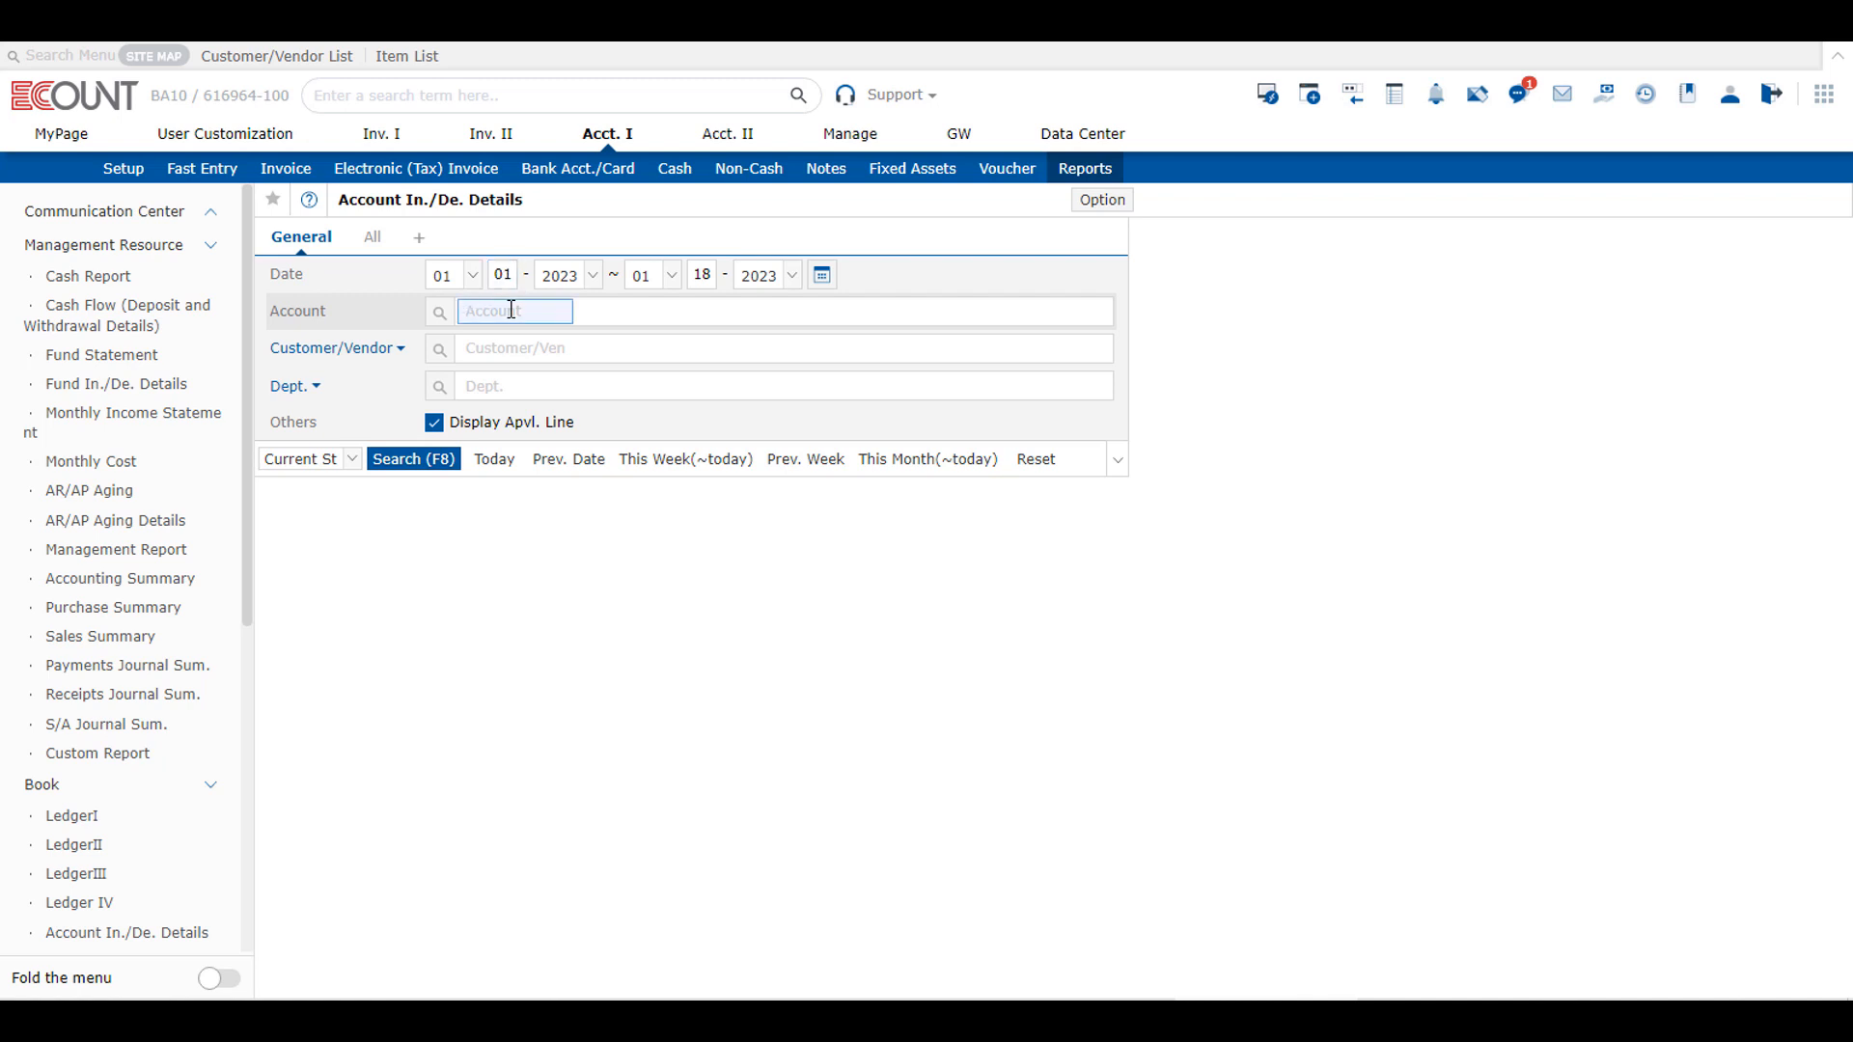
pyautogui.write('2519')
pyautogui.press('Return')
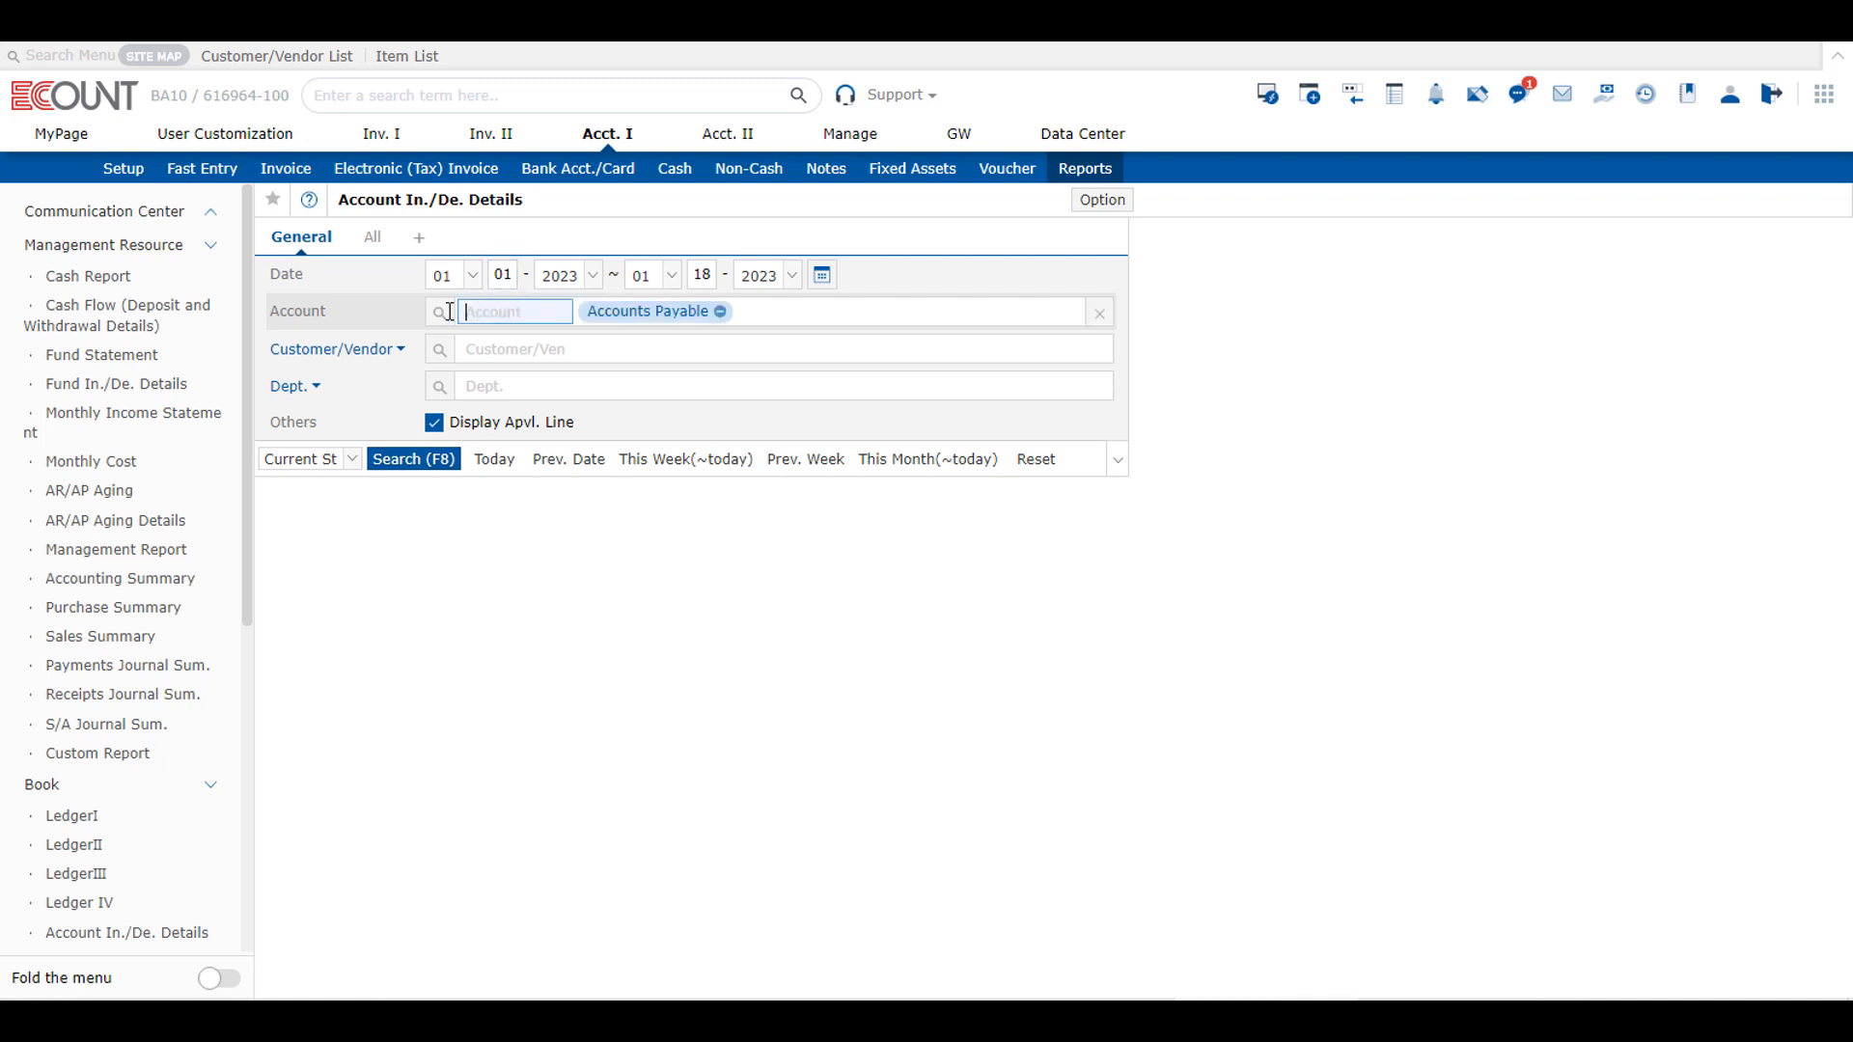
pyautogui.click(432, 466)
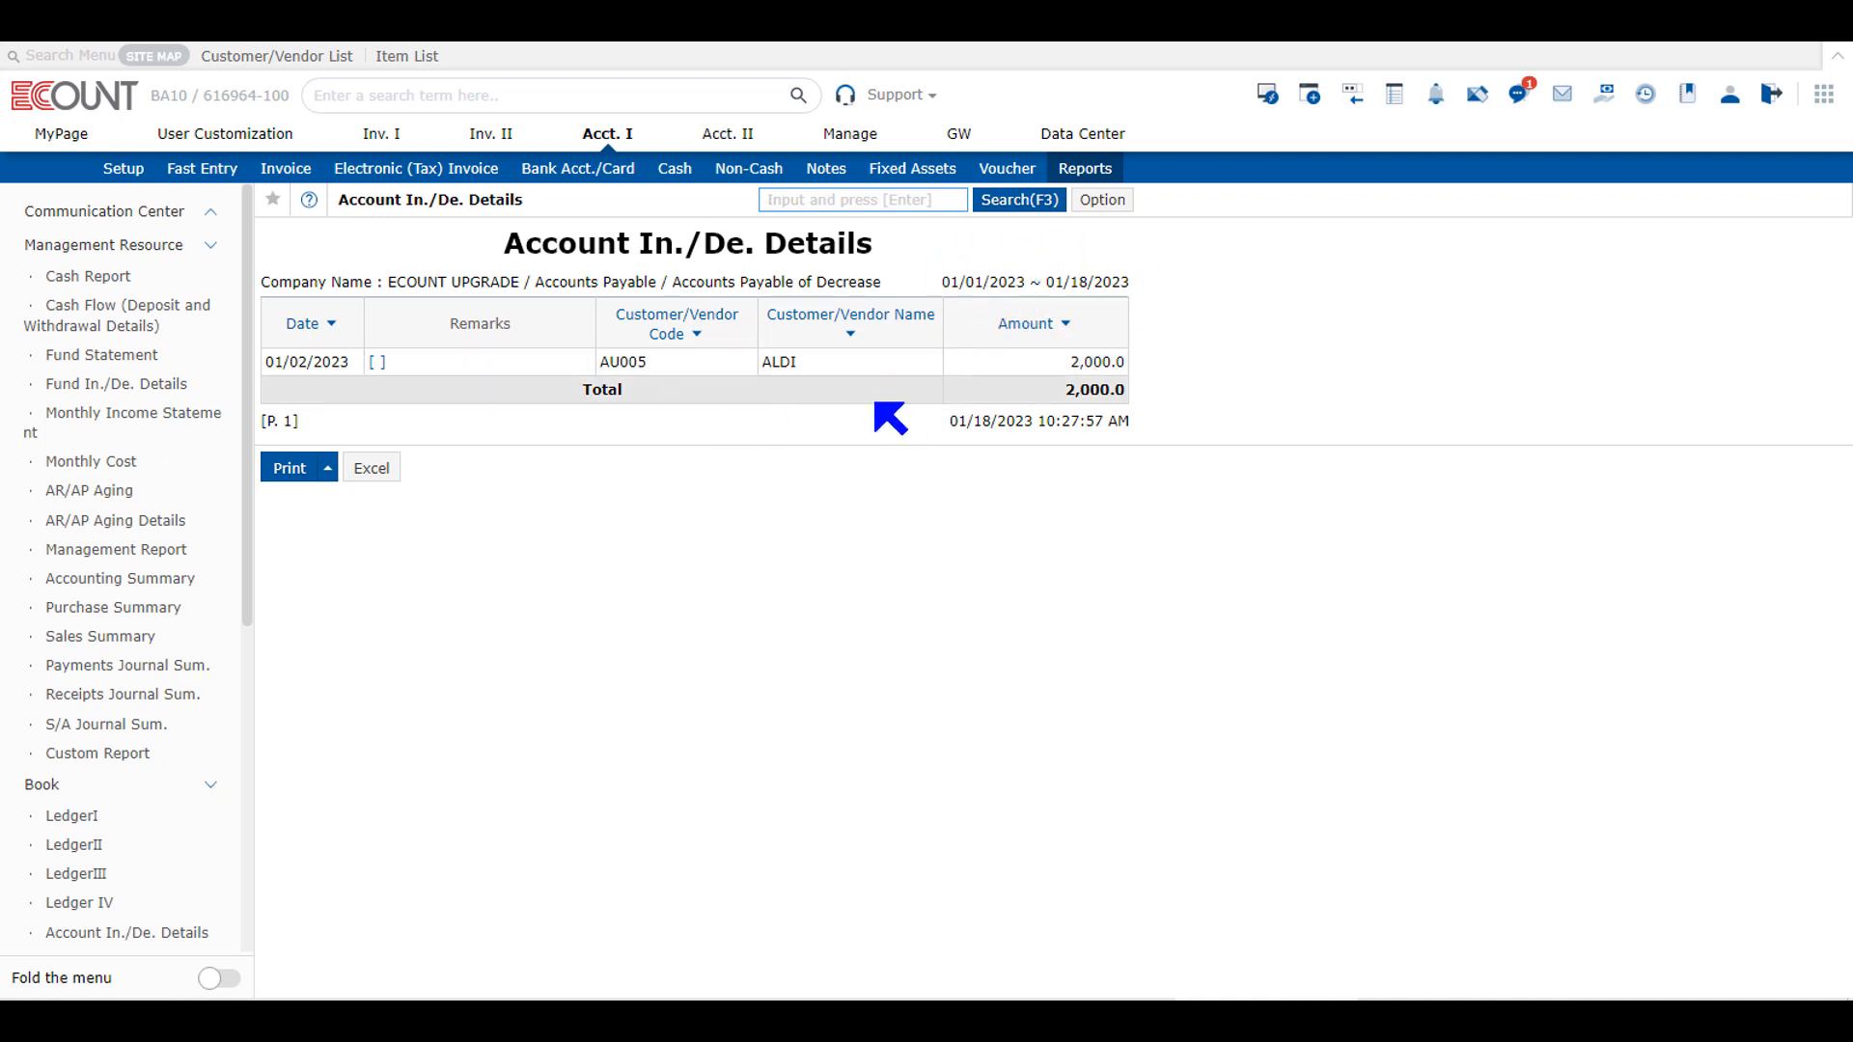
# Step: Rerun Account In./De. Details for Accounts Payable with the start year set to 2021
pyautogui.click(1011, 201)
pyautogui.click(565, 277)
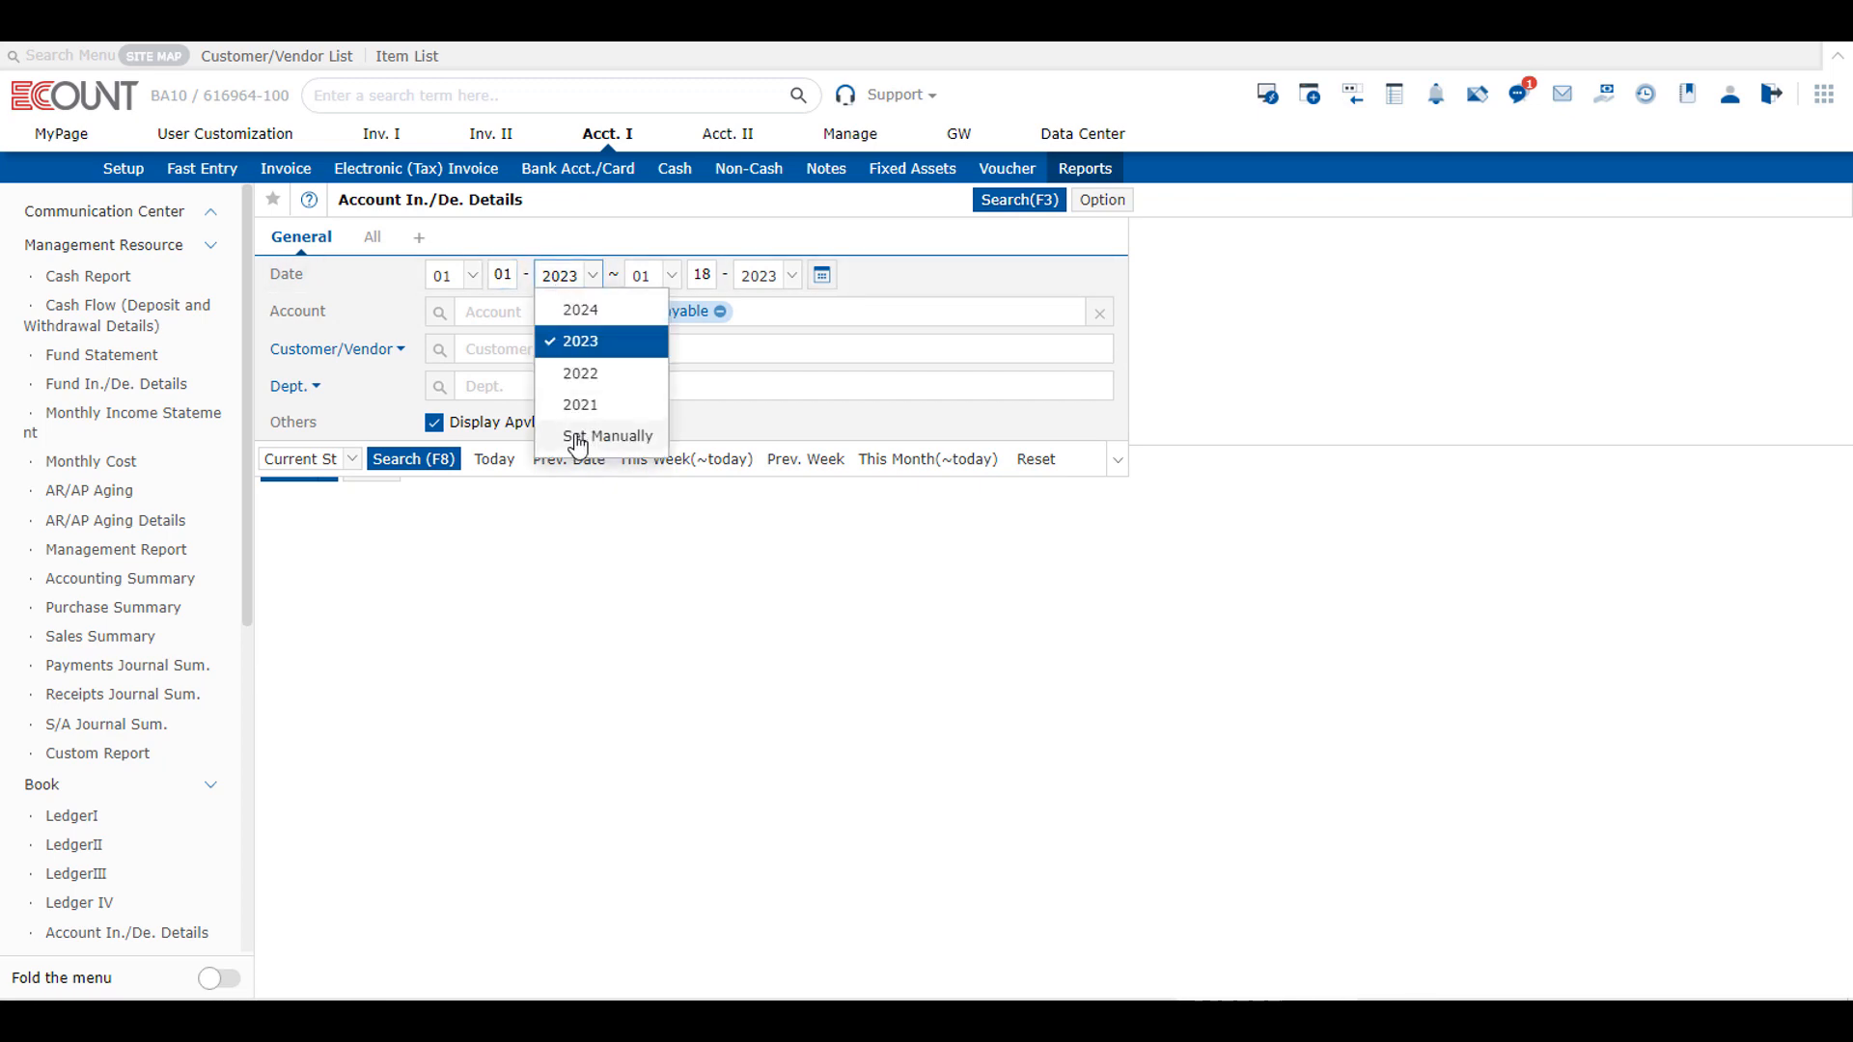
pyautogui.click(580, 404)
pyautogui.click(425, 460)
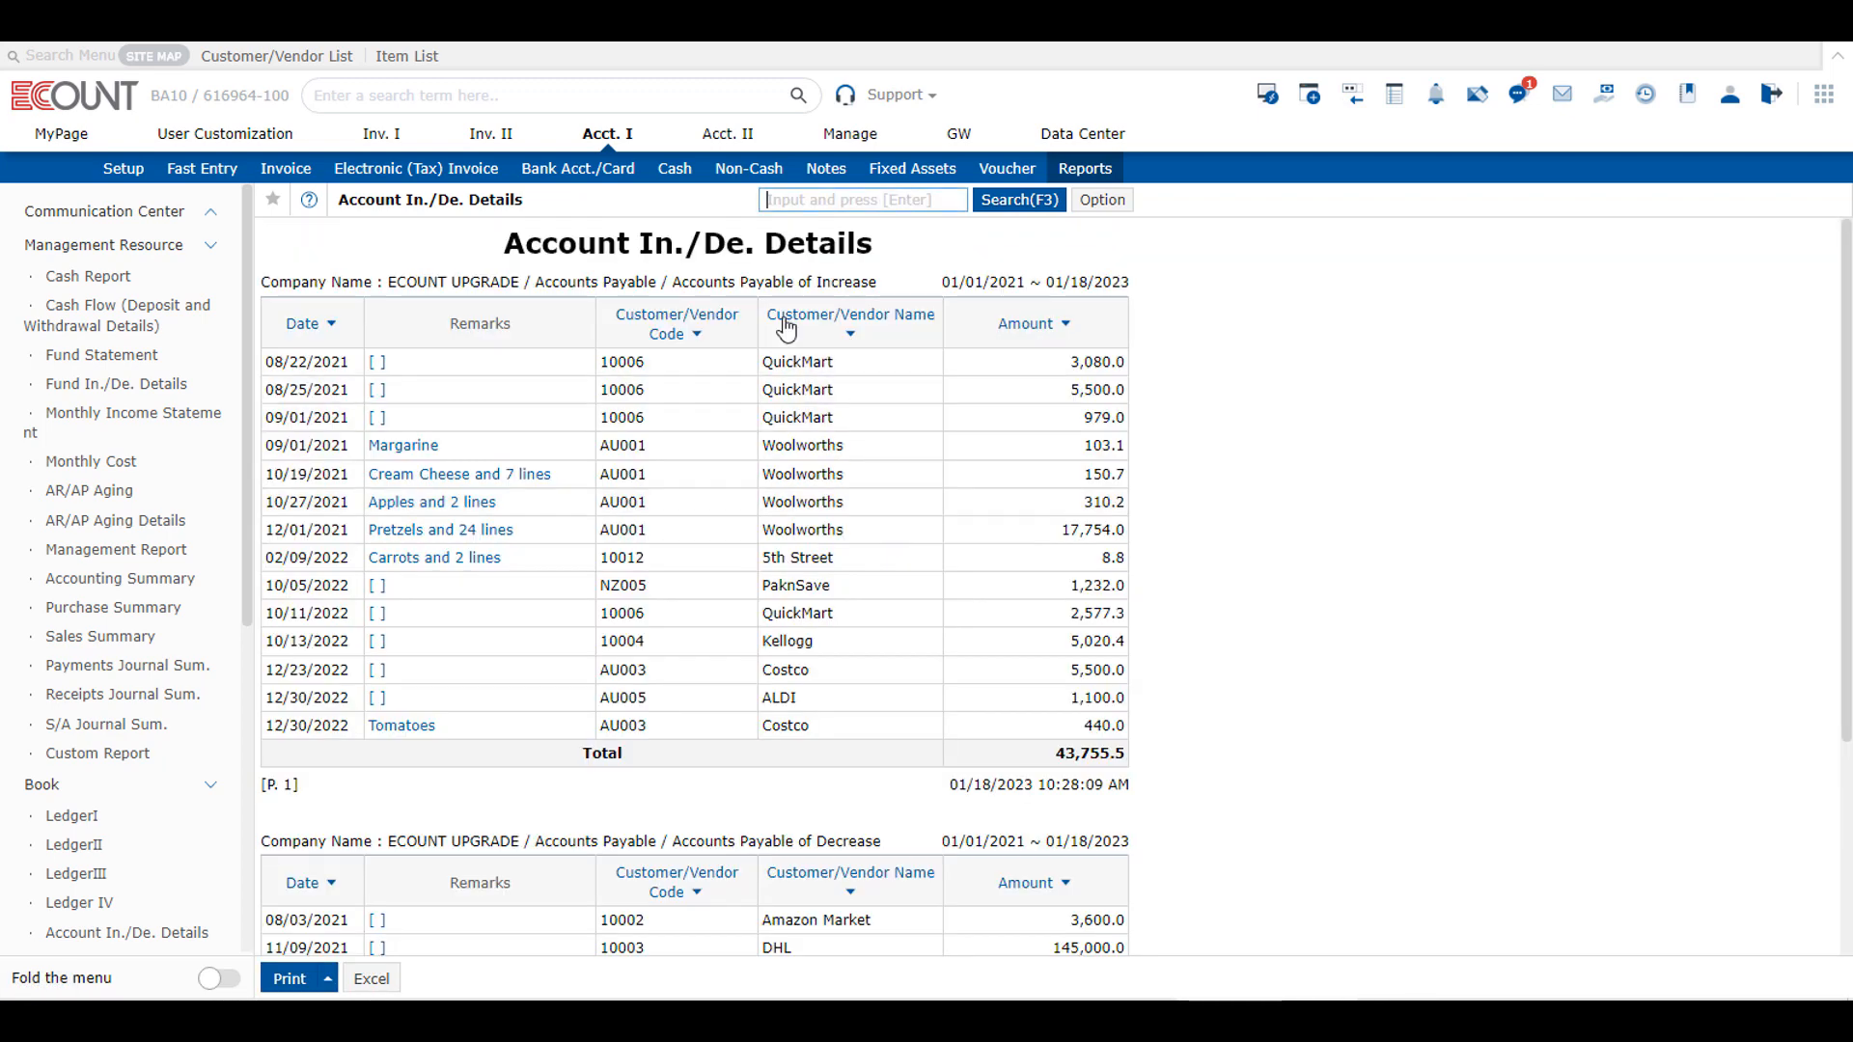
# Step: Compare the Accounts Payable increase and decrease sections of the report, including their dates, customers/vendors and amounts
pyautogui.moveTo(758, 282); pyautogui.dragTo(975, 282)
pyautogui.scroll(-3, 979, 439)
pyautogui.moveTo(757, 544); pyautogui.dragTo(897, 552)
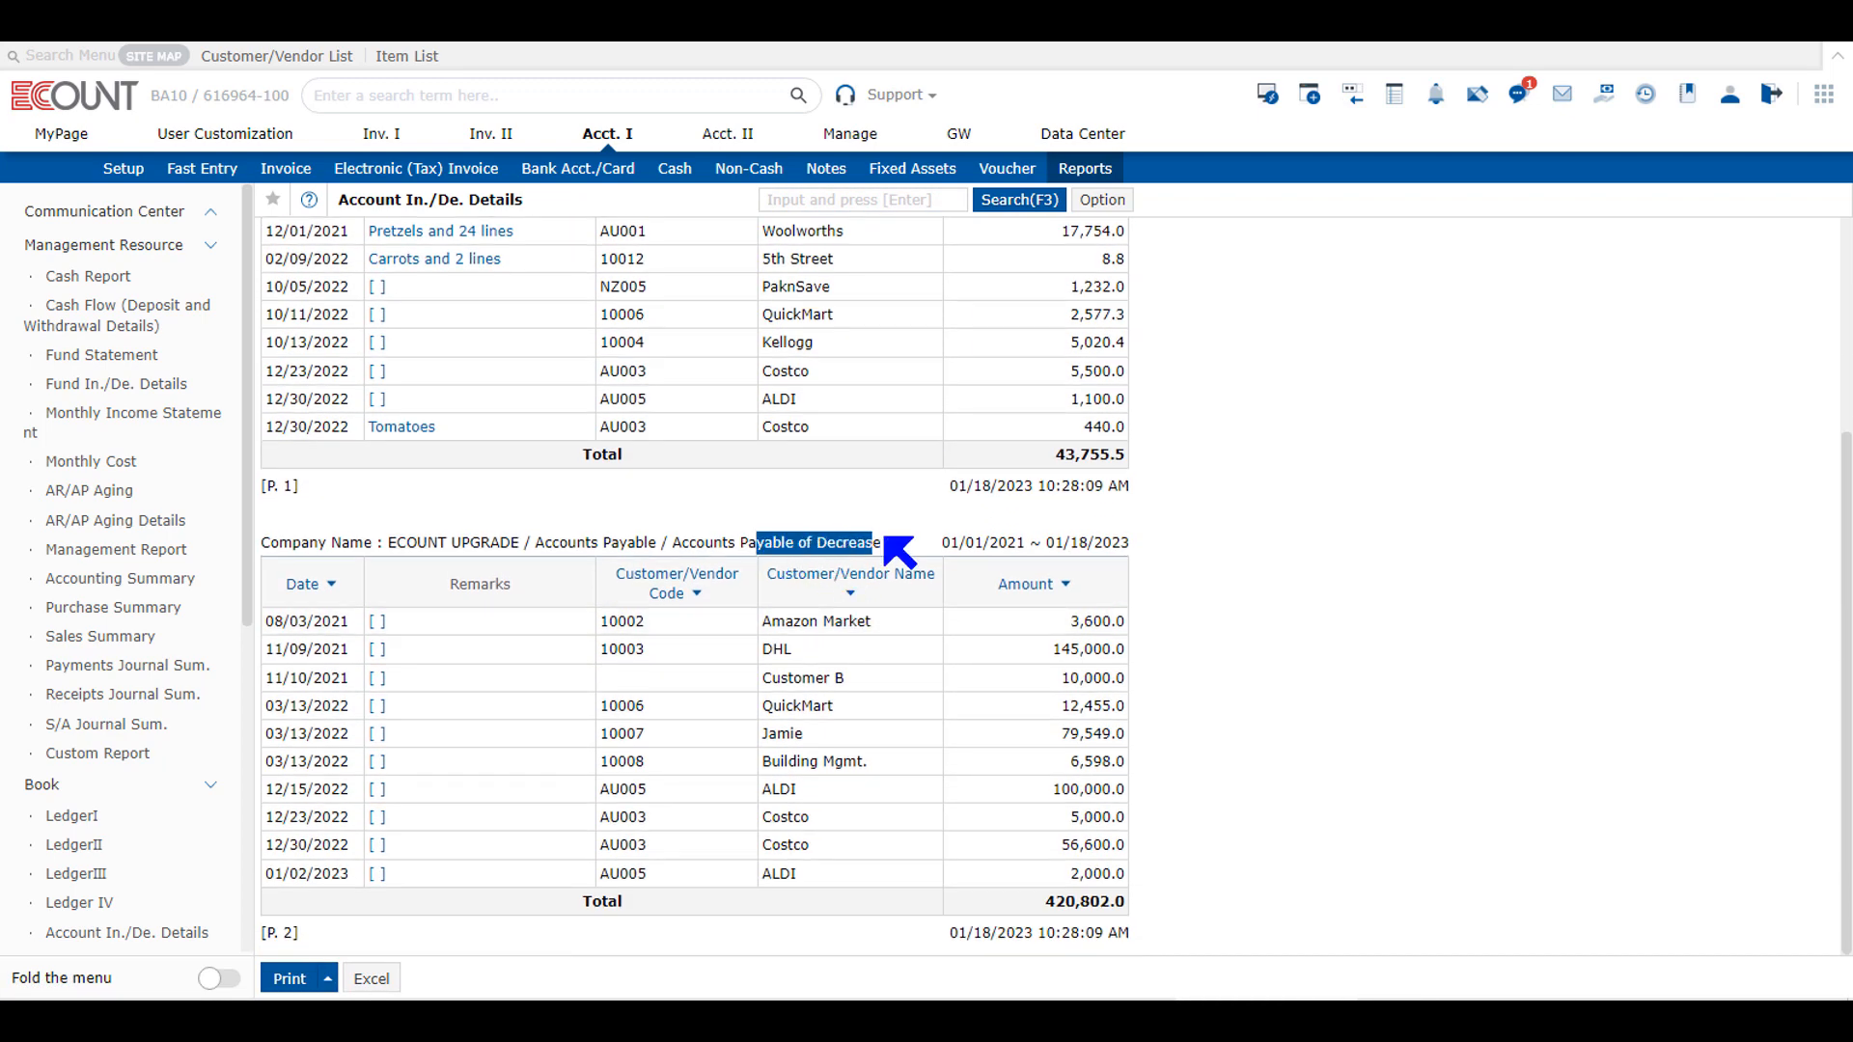
pyautogui.click(897, 552)
pyautogui.scroll(3, 930, 628)
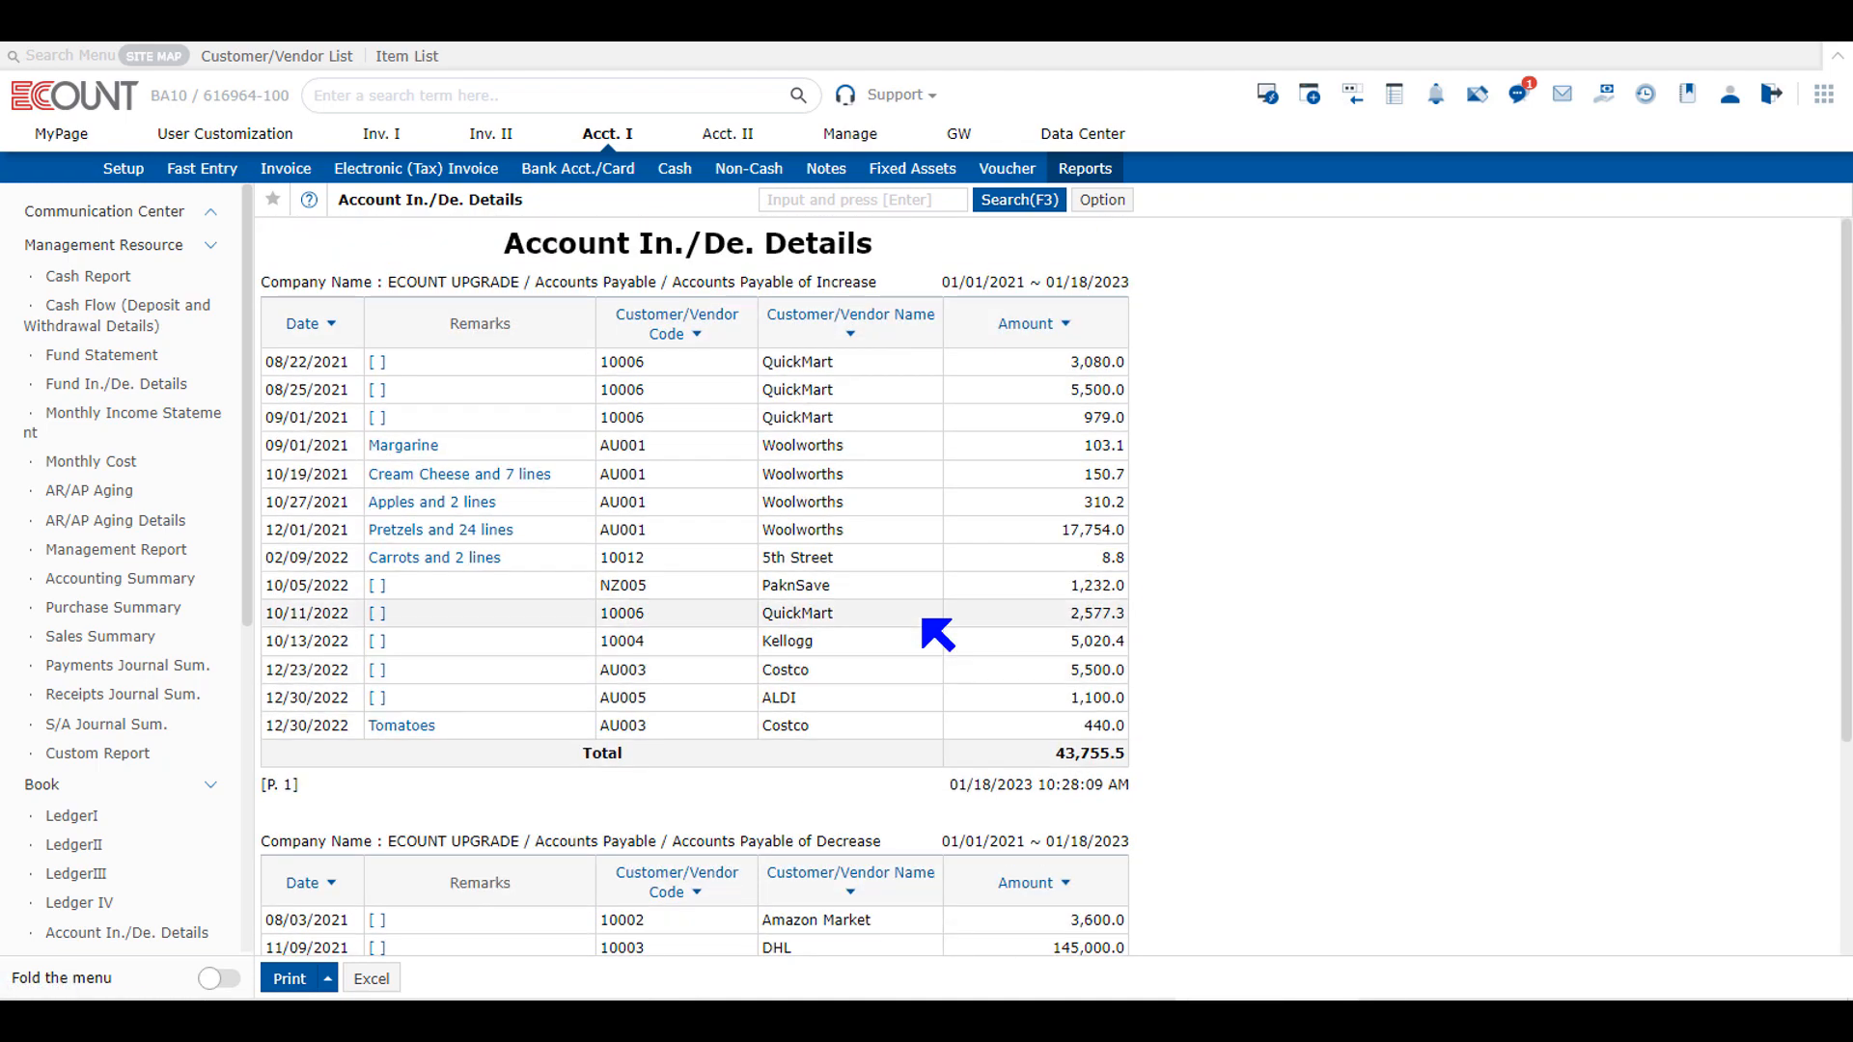
pyautogui.scroll(-4, 923, 591)
pyautogui.scroll(4, 918, 600)
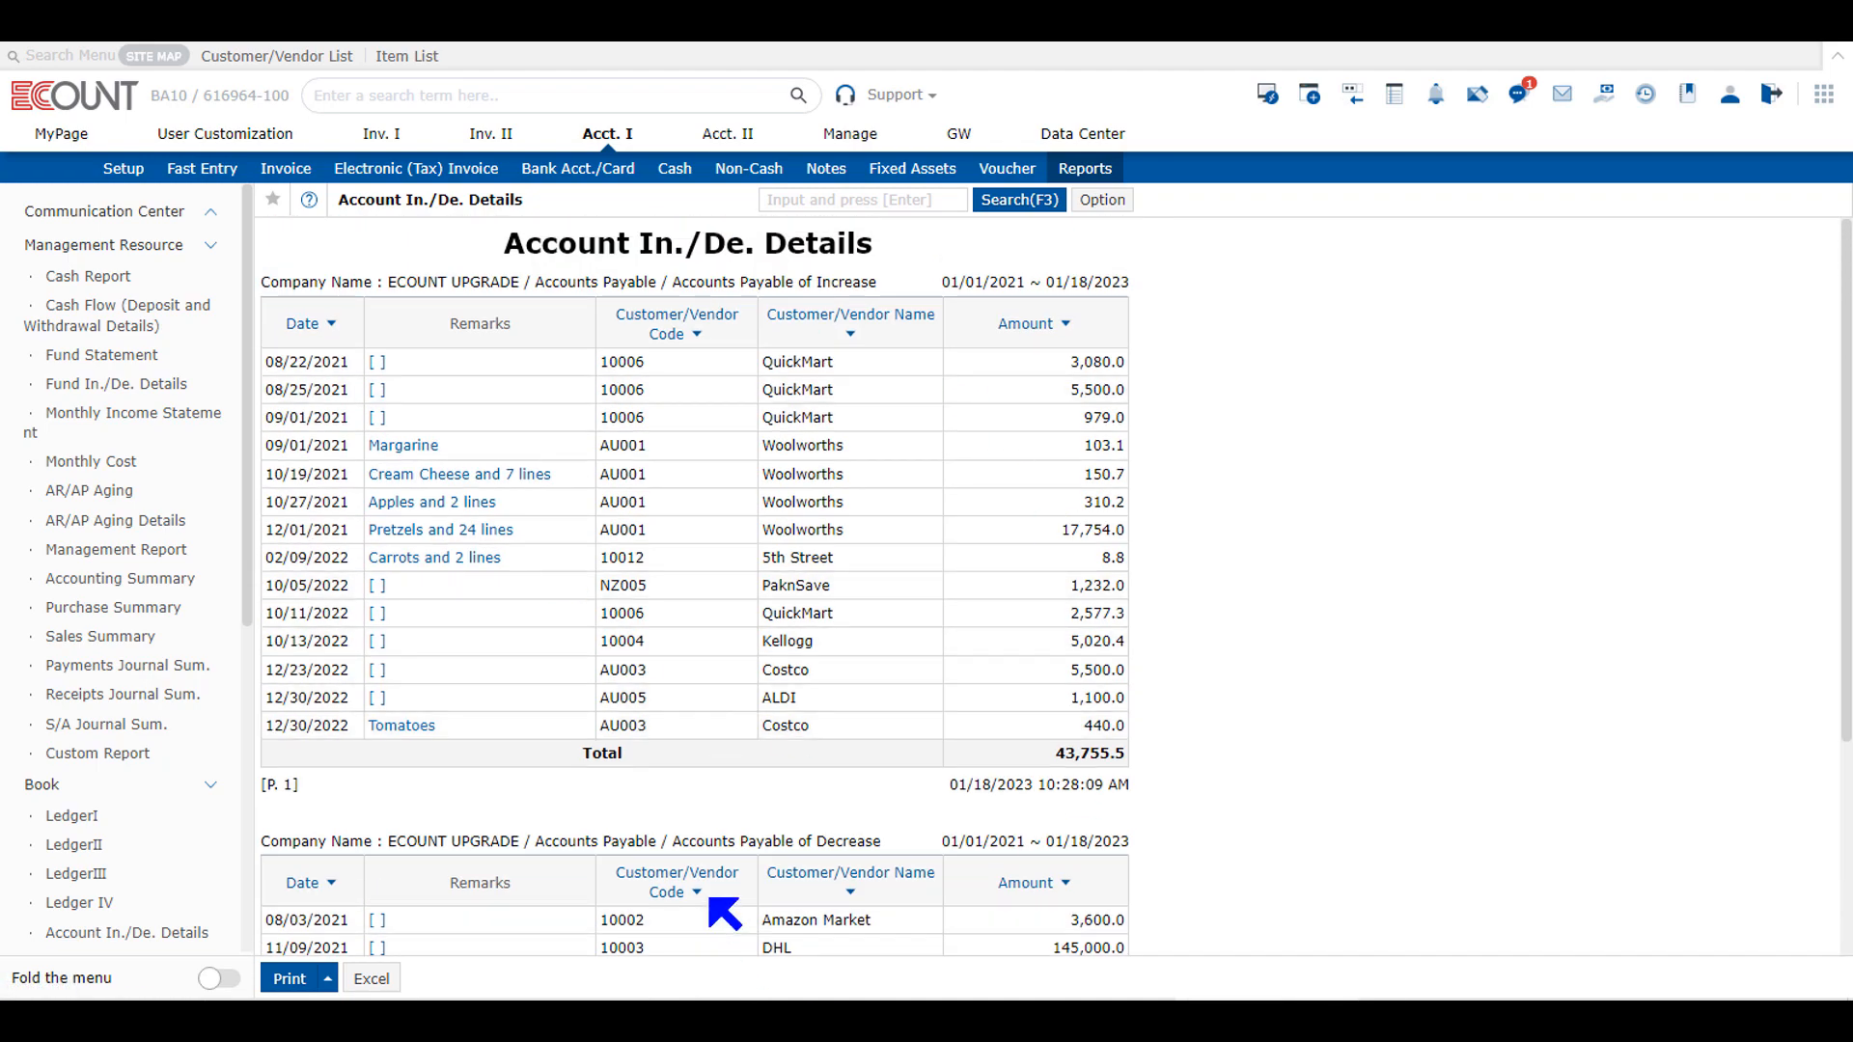
pyautogui.scroll(-4, 723, 912)
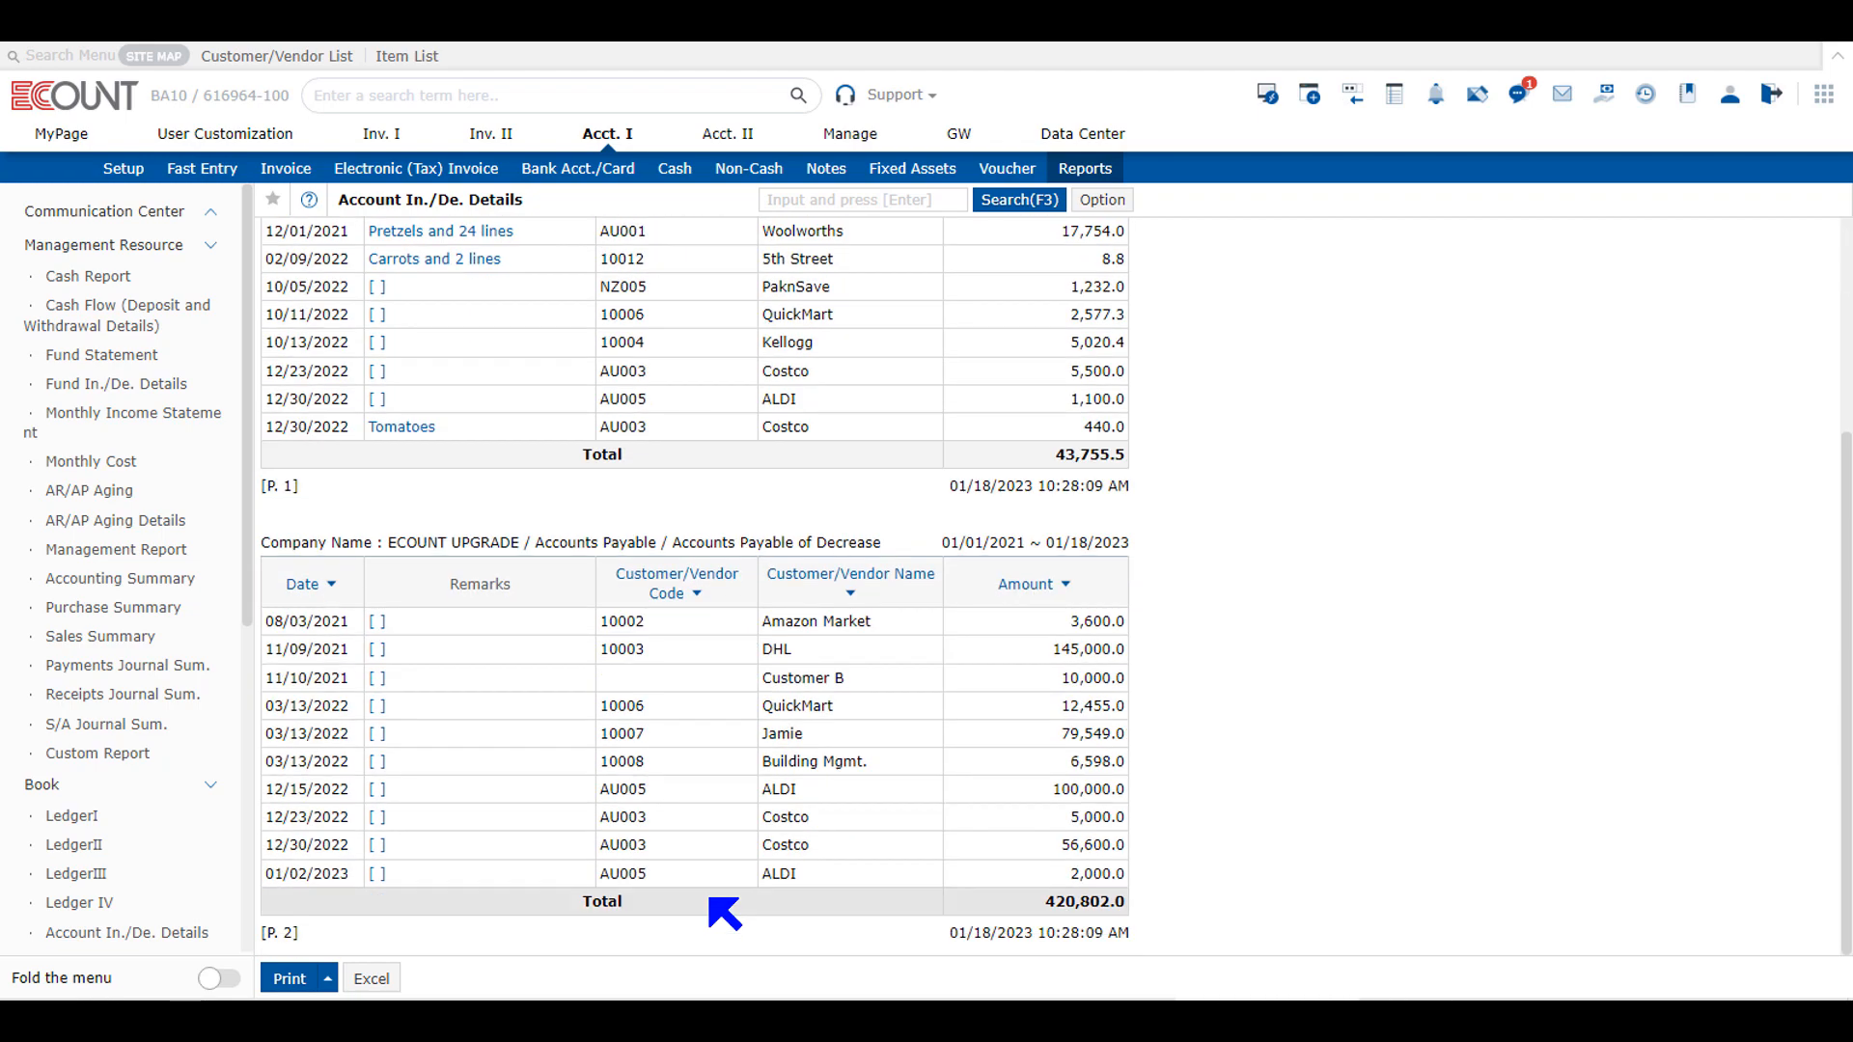